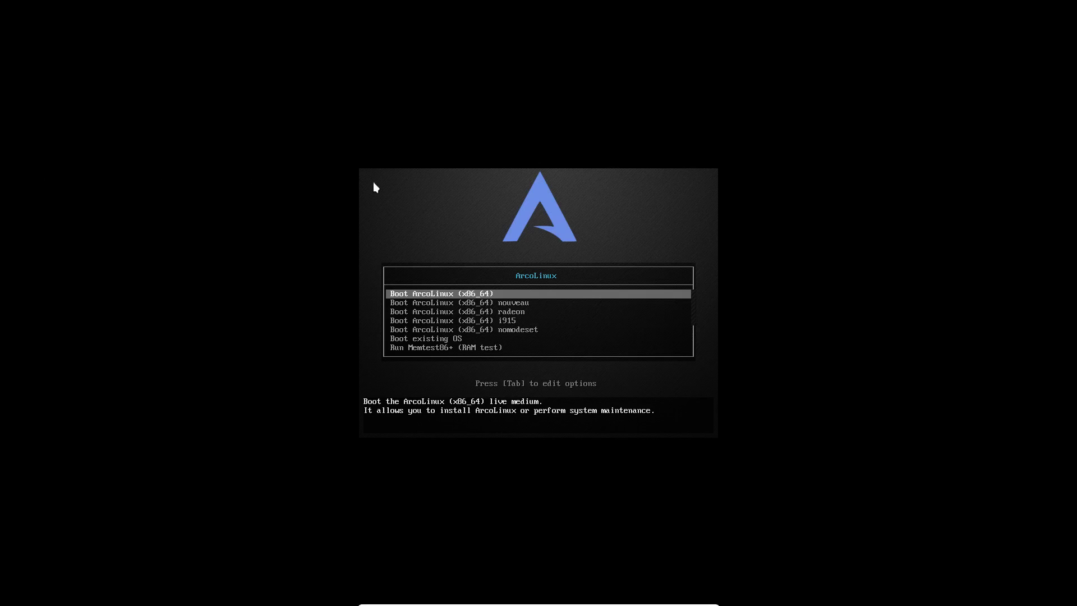
Boot the default 'Boot ArcoLinux (x86_64)' live session to reach the desktop and installer.
key("Return")
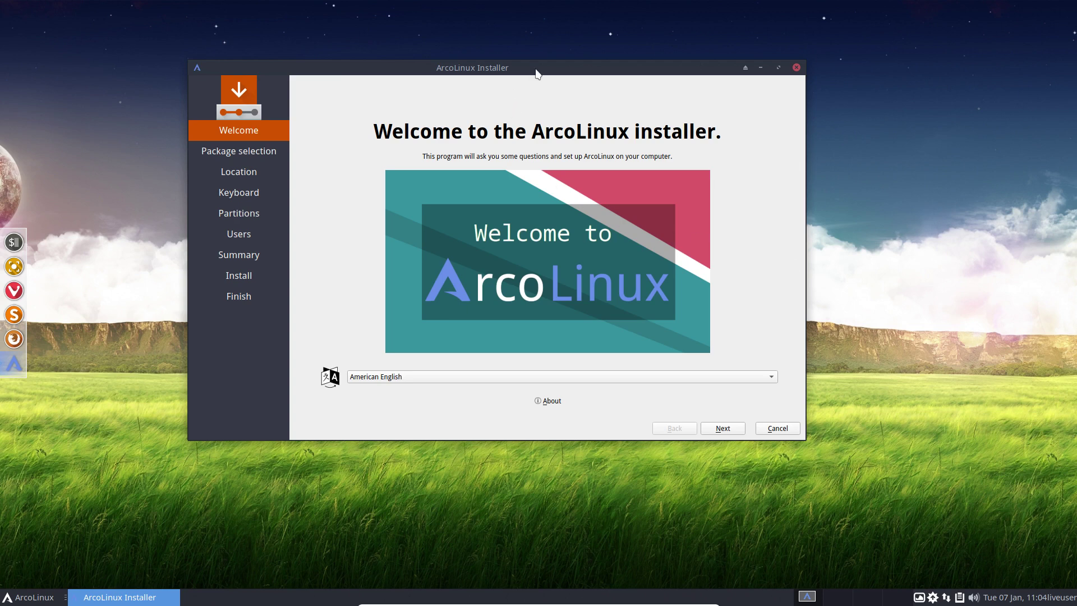
left_click(548, 401)
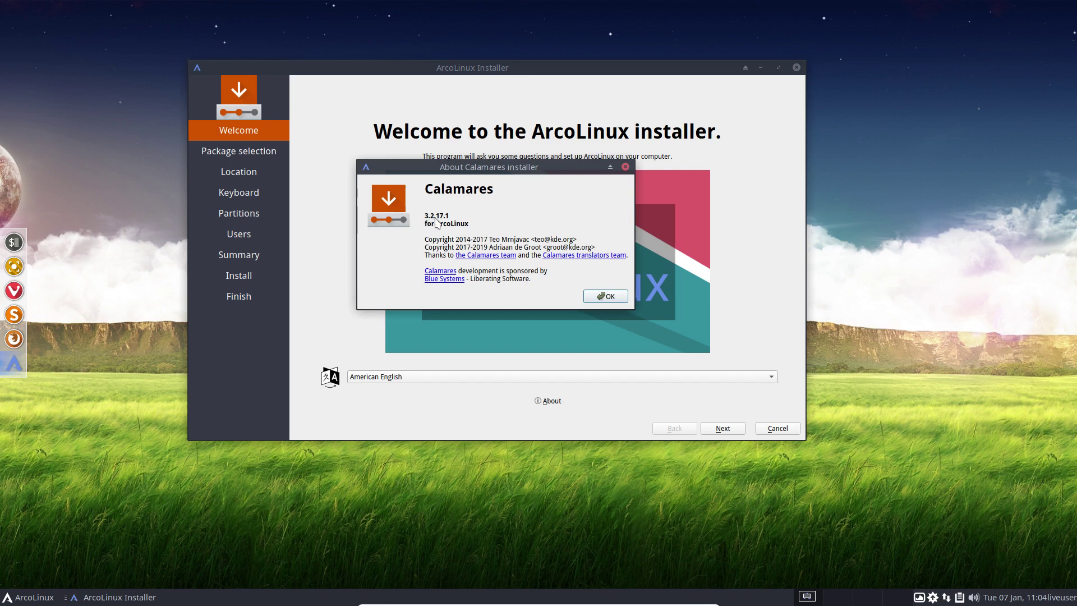
left_click(607, 296)
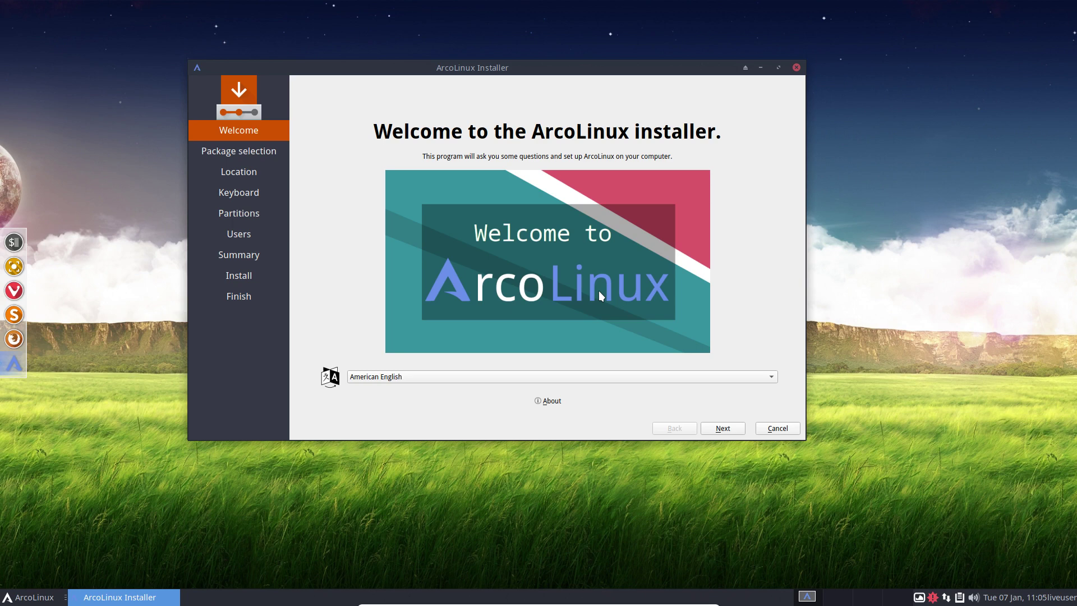
left_click(409, 378)
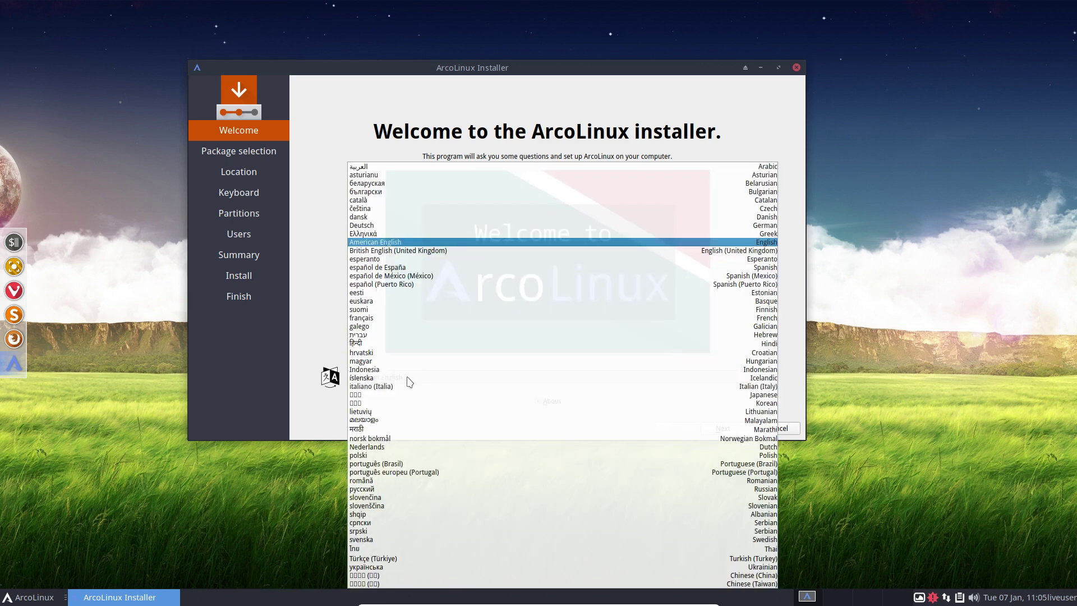
left_click(379, 372)
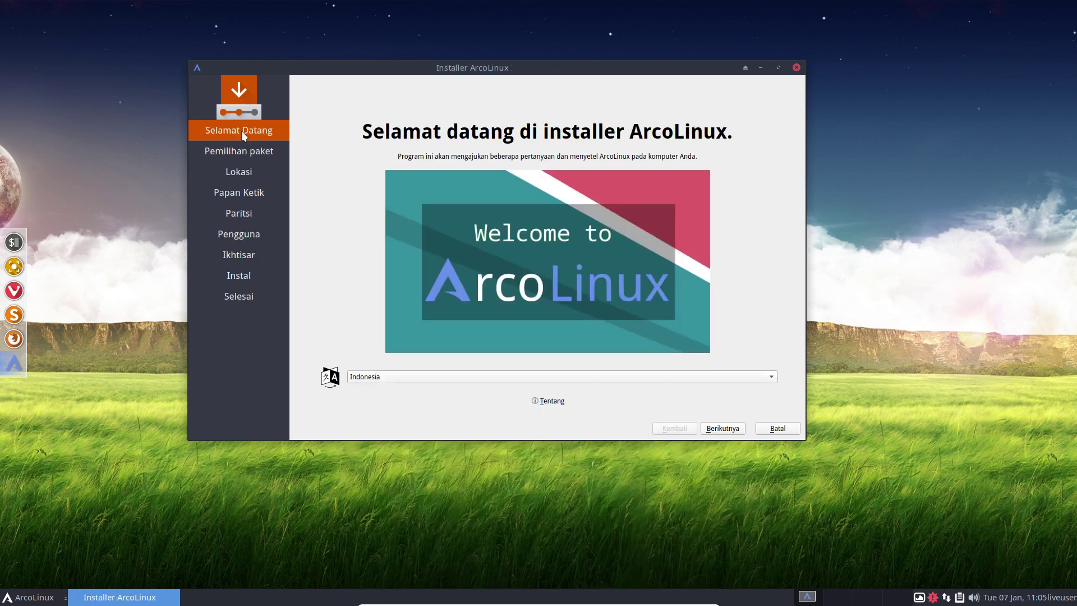
left_click(407, 378)
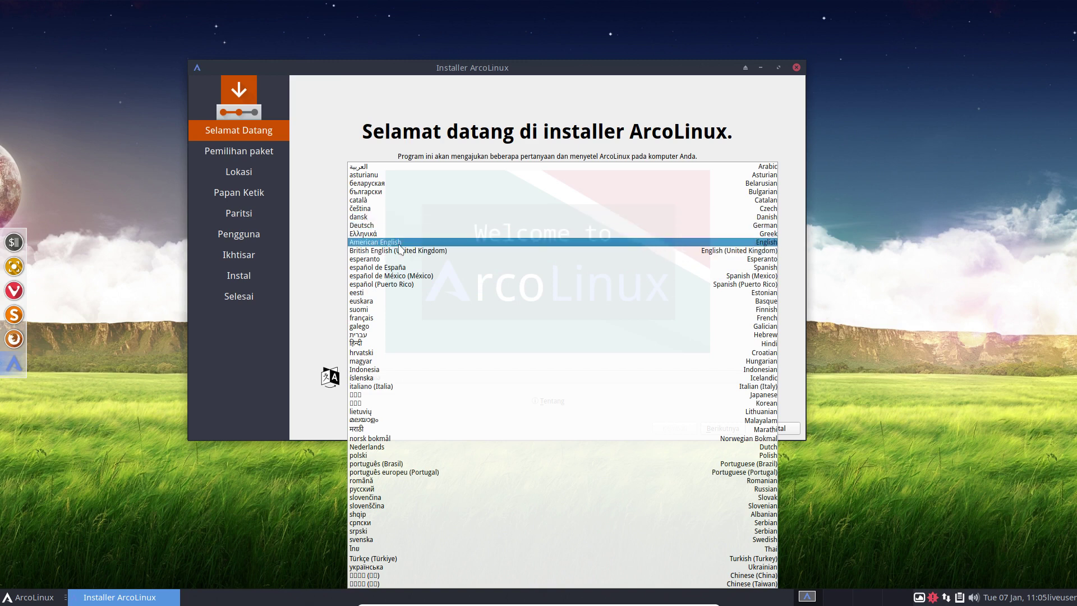
left_click(398, 243)
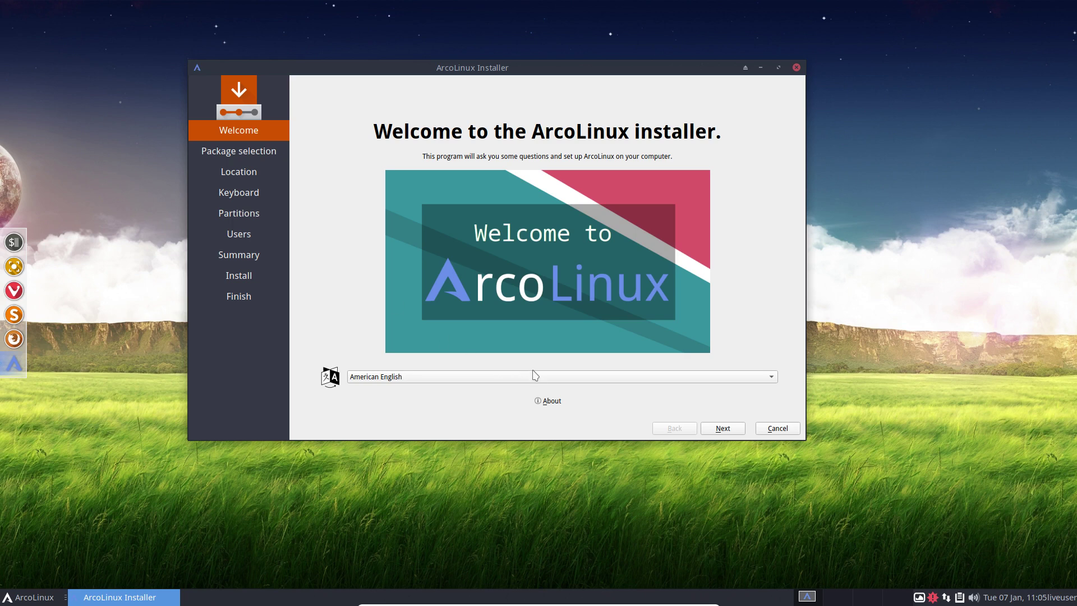
Advance from the Welcome page to Package selection and shift the installer window slightly right.
left_click(724, 428)
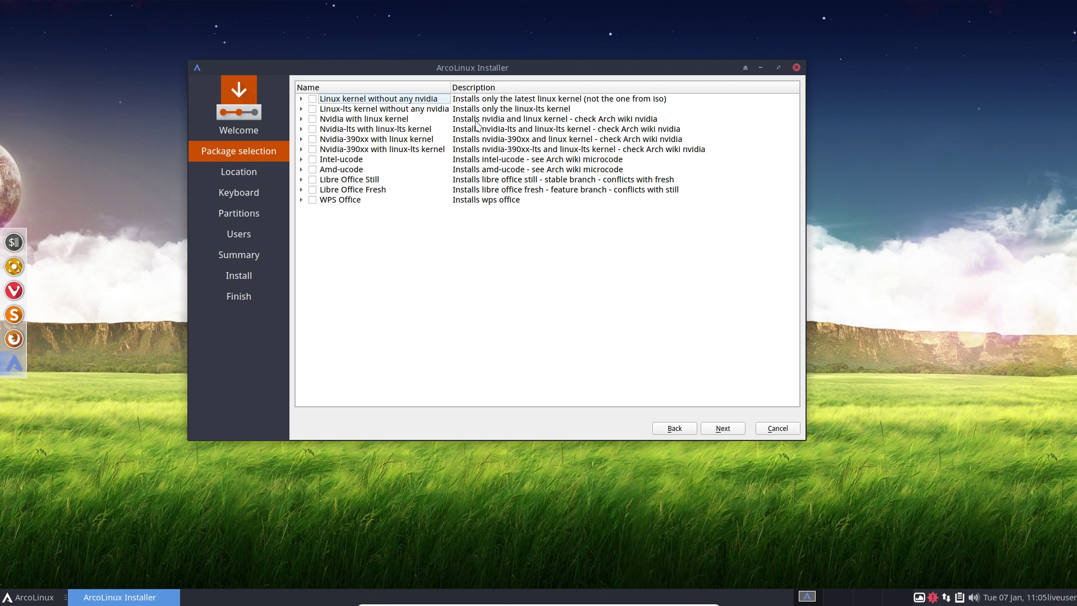
left_click_drag(500, 68, 511, 66)
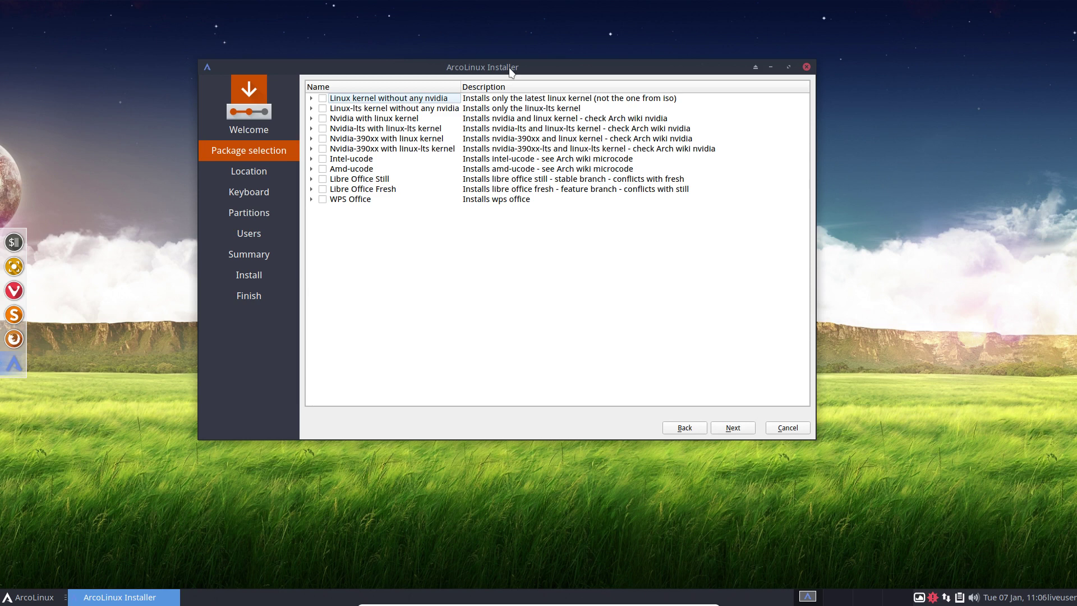
left_click(164, 151)
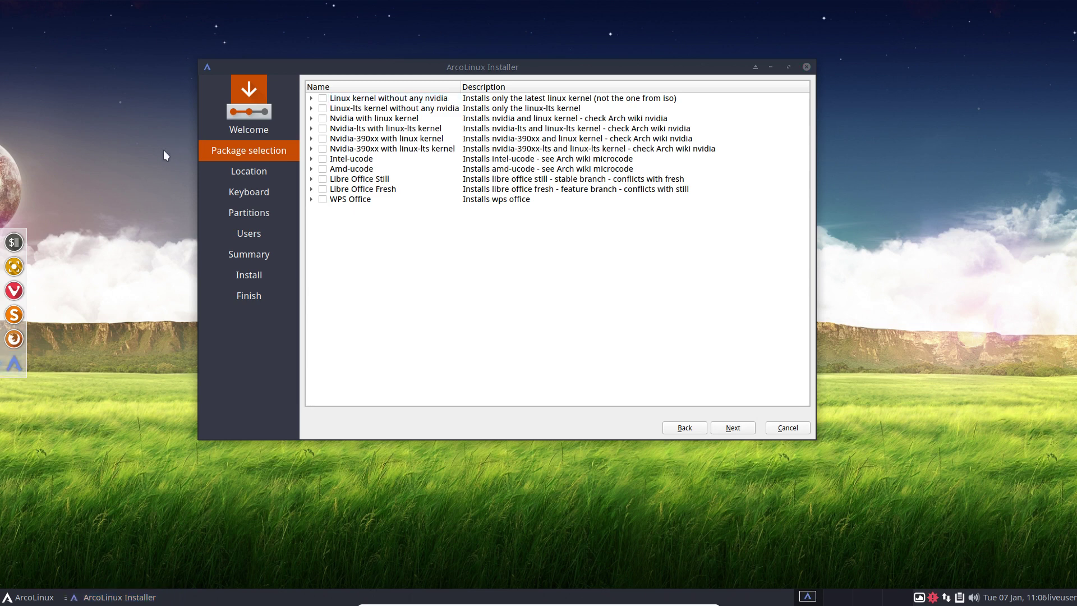
key("ctrl+alt+t")
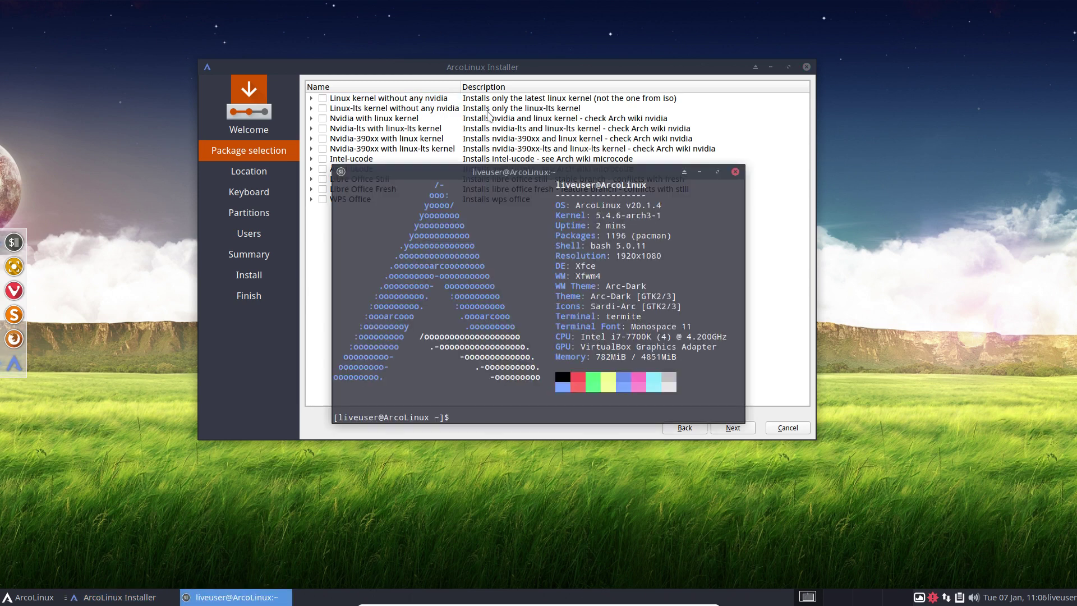
left_click_drag(583, 205, 421, 299)
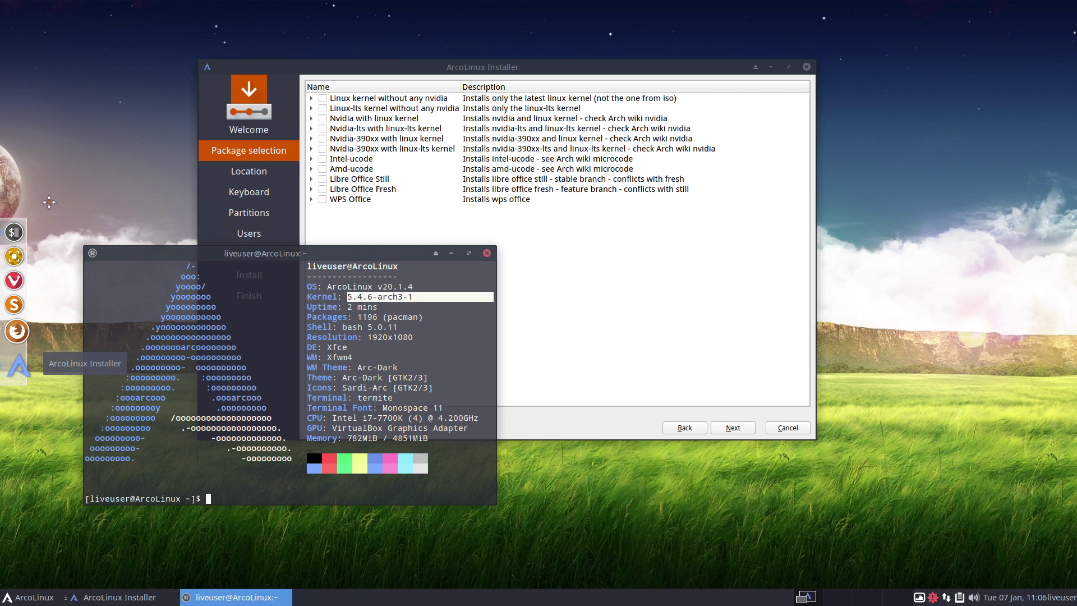
key("ctrl+alt+t")
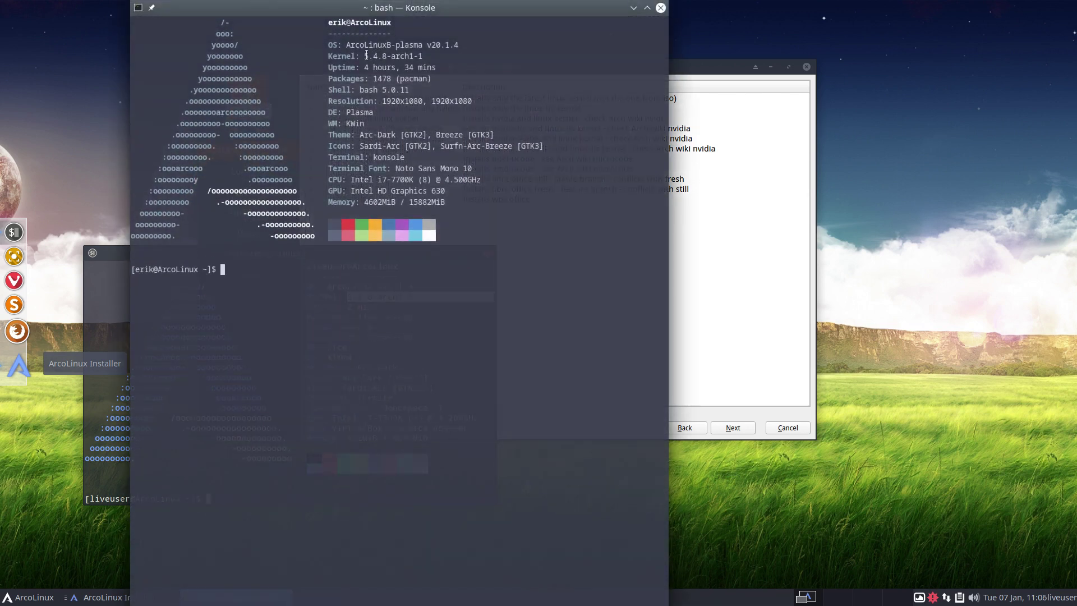
left_click_drag(367, 54, 428, 56)
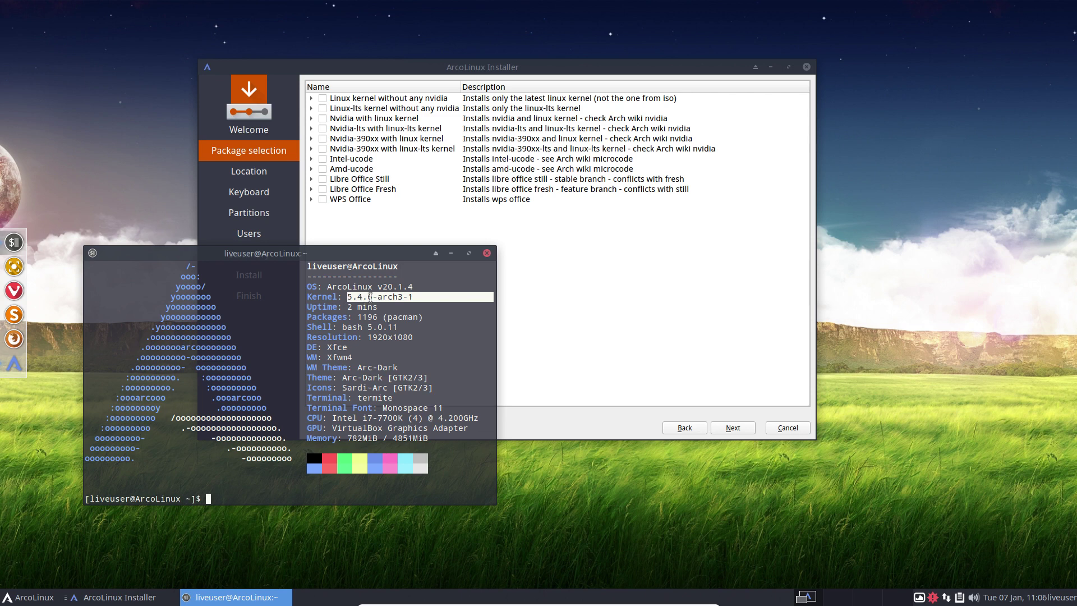
Close the terminal, then tick 'Linux kernel without any nvidia' and expand it to show 'linux'.
left_click(487, 253)
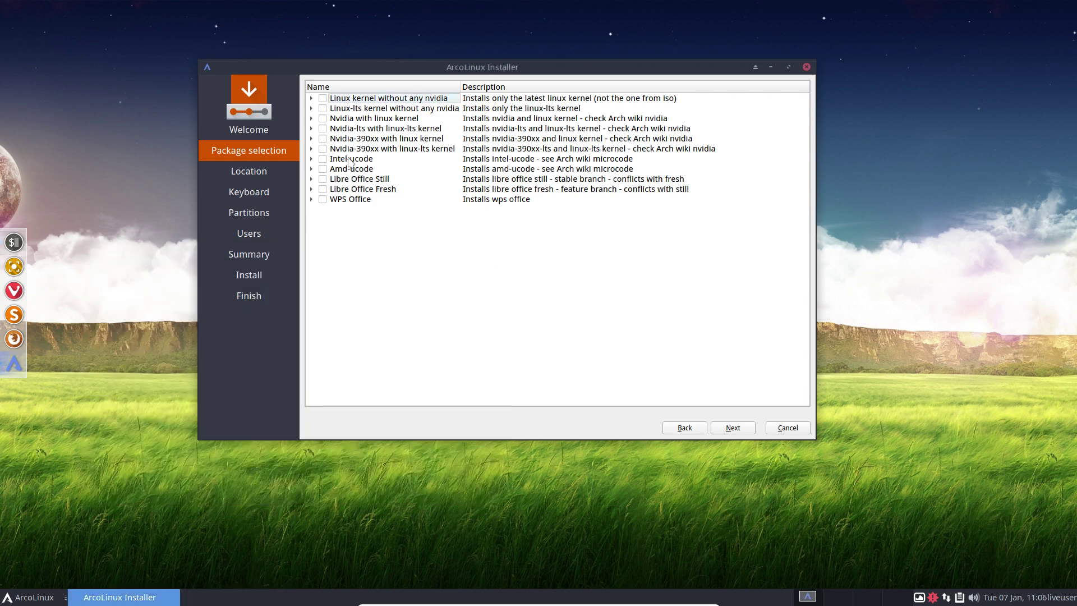
left_click(322, 99)
left_click(311, 98)
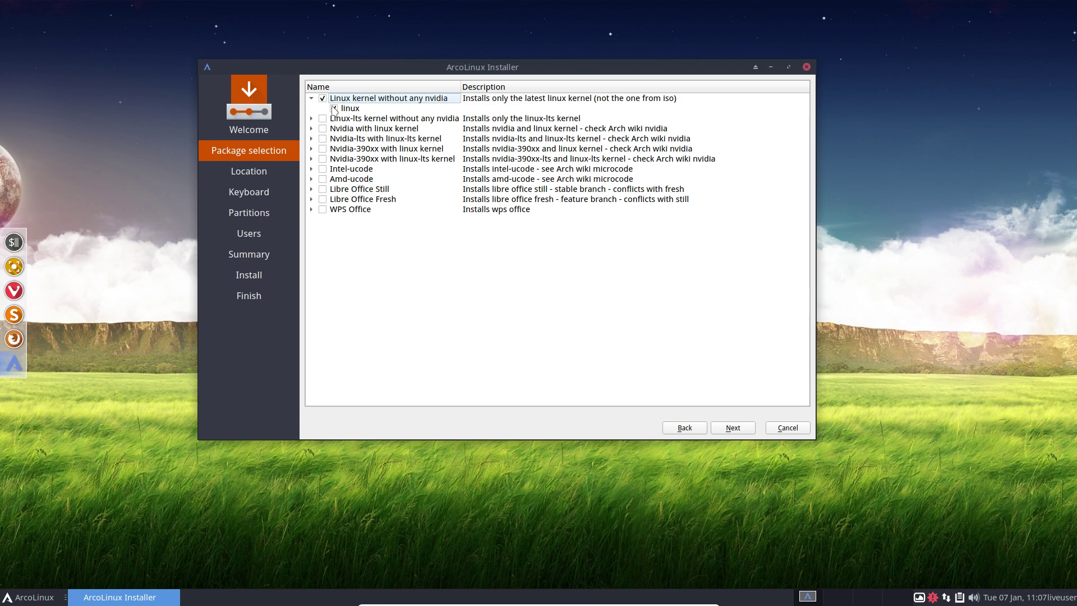
left_click(286, 524)
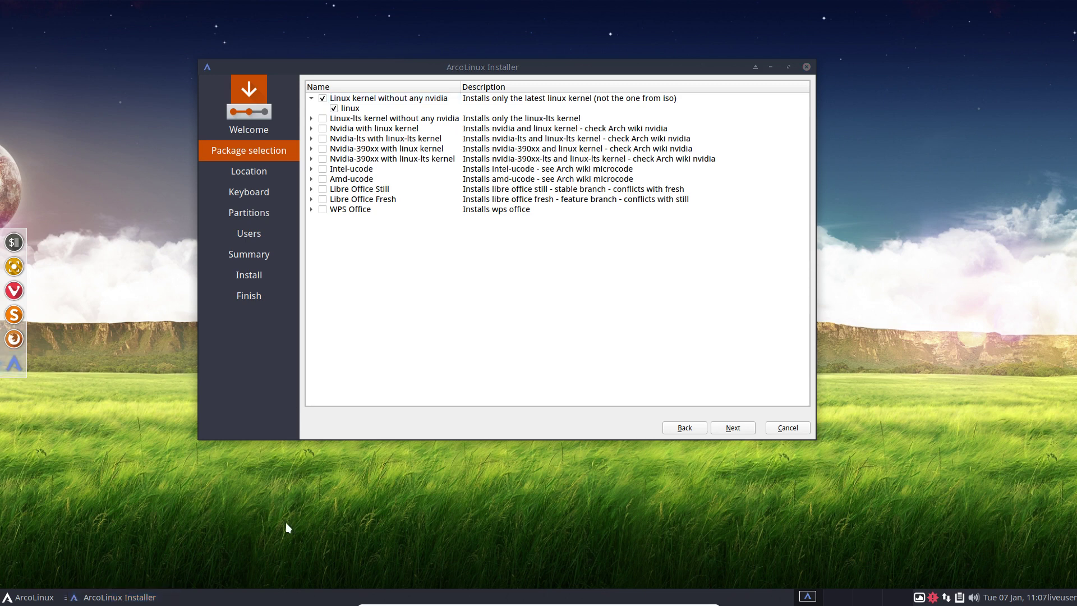
key("ctrl+alt+Return")
type("n;")
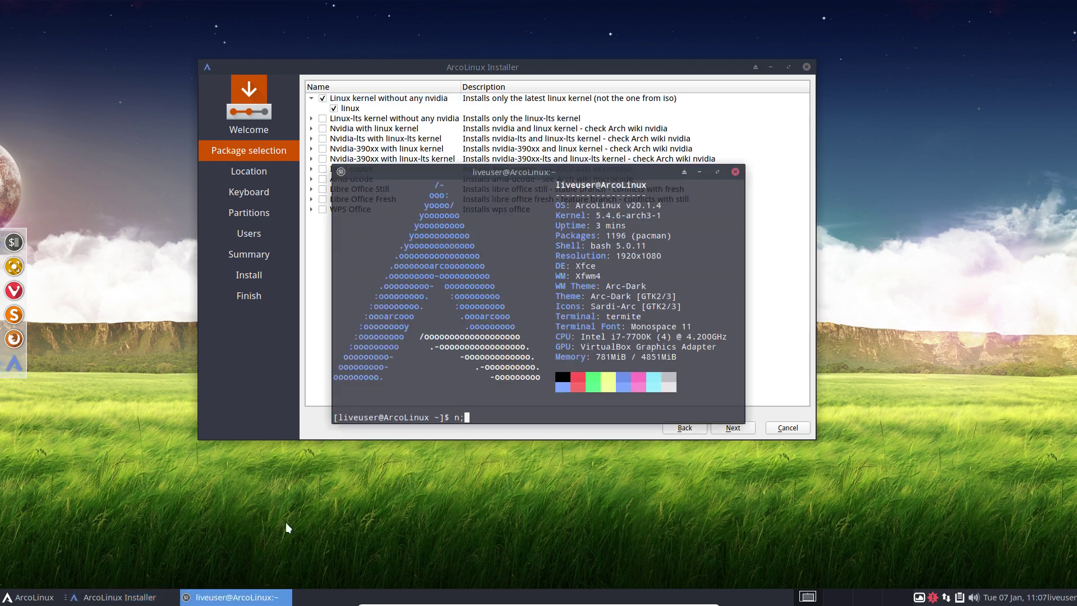
key("BackSpace")
type("mtui")
key("Return")
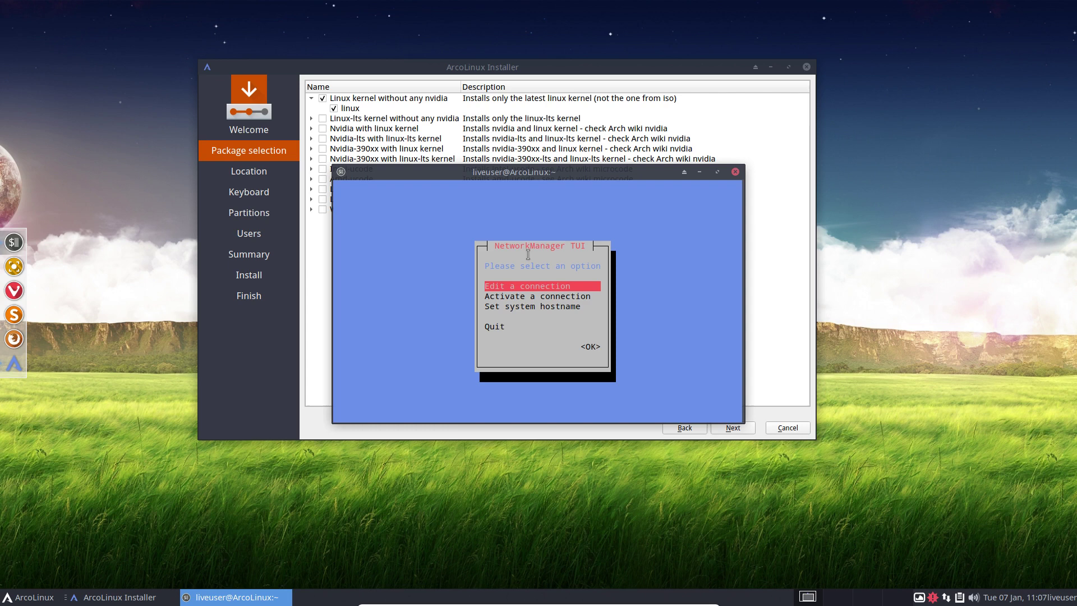
left_click(736, 172)
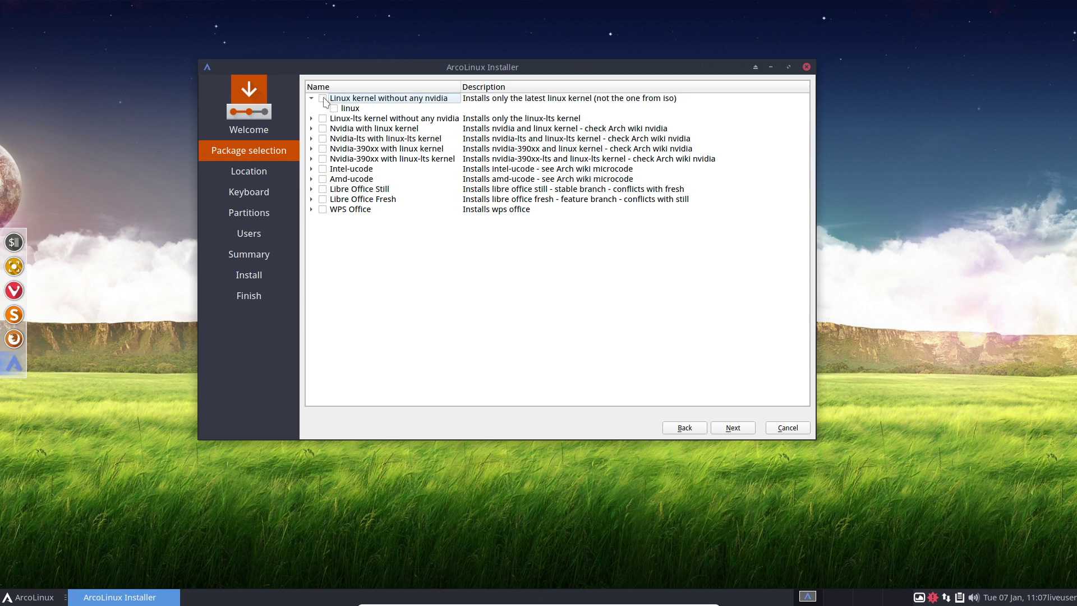
Replace the plain Linux kernel with 'Linux-lts kernel without any nvidia', then open a Termite terminal.
left_click(323, 100)
left_click(311, 99)
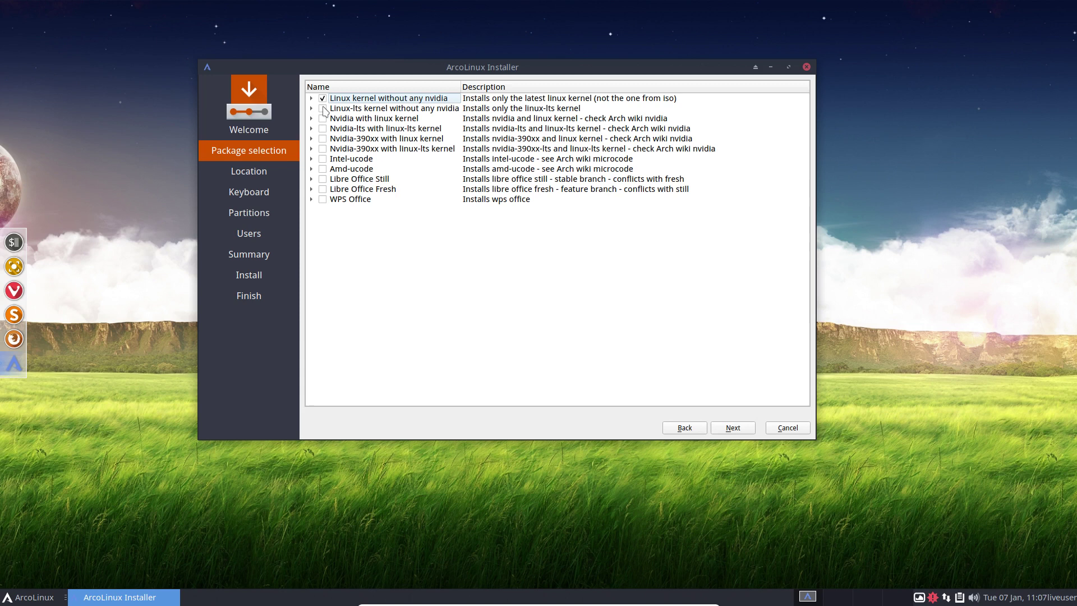
left_click(323, 109)
left_click(323, 98)
left_click(359, 521)
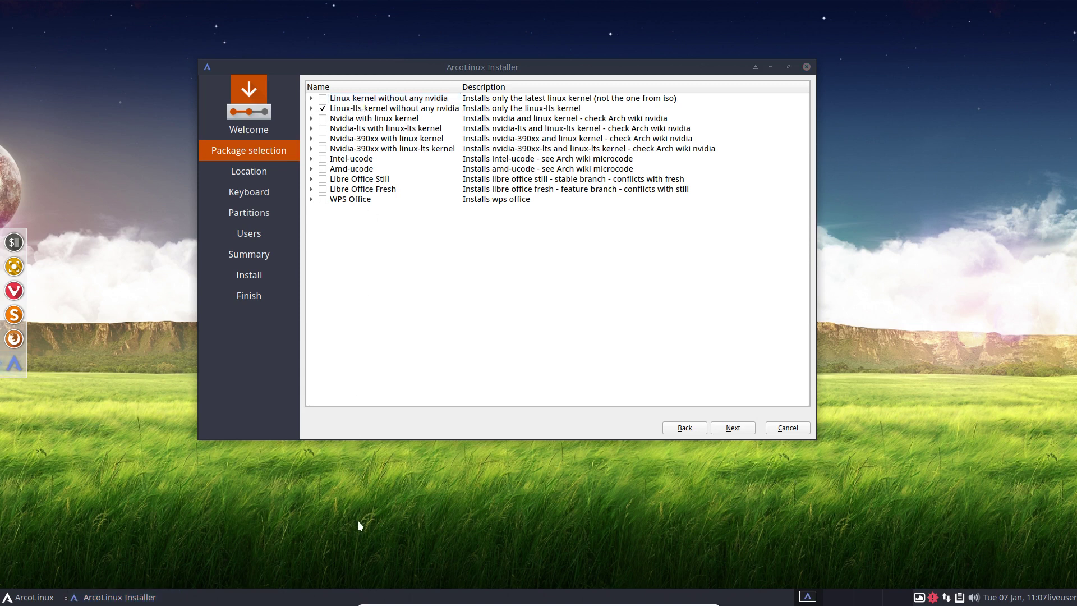
key("ctrl+alt+Return")
Switch the keyboard layout to Belgian with setxkbmap be.
type("sudo p")
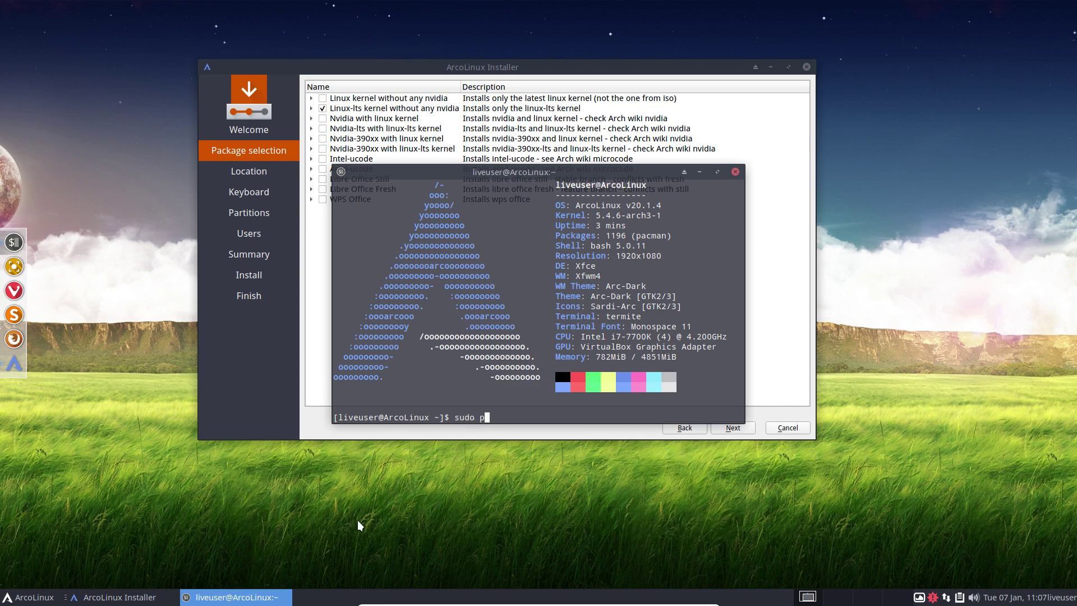
key("BackSpace")
key("BackSpace")
key("BackSpace")
key("BackSpace")
key("BackSpace")
key("BackSpace")
type("setxkbmap be")
key("Return")
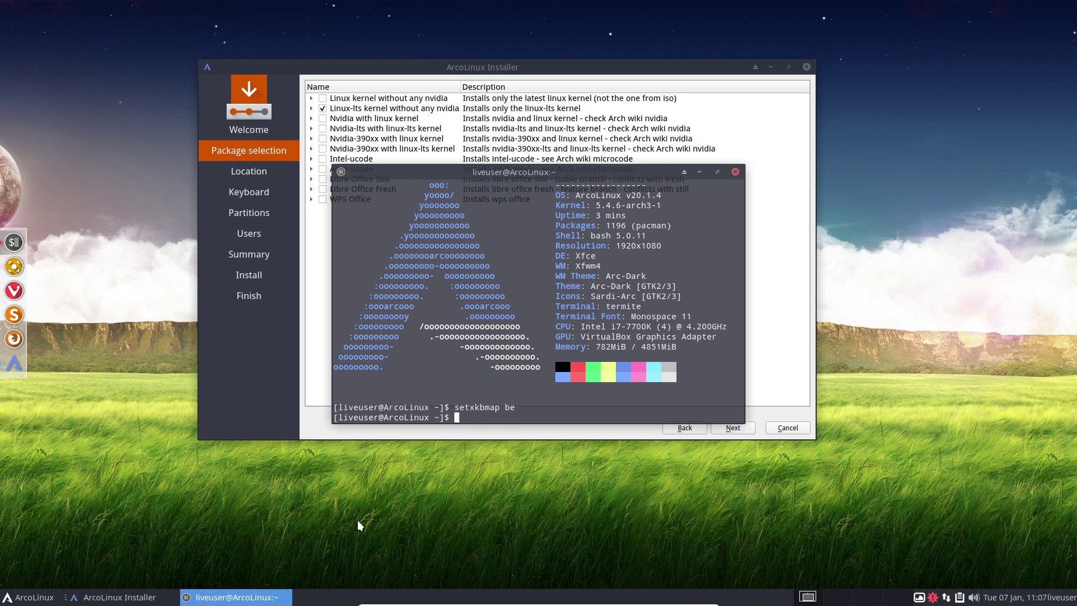
Start a full system update with the update command, then abort it with Ctrl+C.
type("sudo pacman -S linux")
key("BackSpace")
key("BackSpace")
key("BackSpace")
key("BackSpace")
key("BackSpace")
key("BackSpace")
key("BackSpace")
key("BackSpace")
key("BackSpace")
key("BackSpace")
key("BackSpace")
key("BackSpace")
key("BackSpace")
key("BackSpace")
key("BackSpace")
key("BackSpace")
key("BackSpace")
key("BackSpace")
key("BackSpace")
key("BackSpace")
type("update")
key("Return")
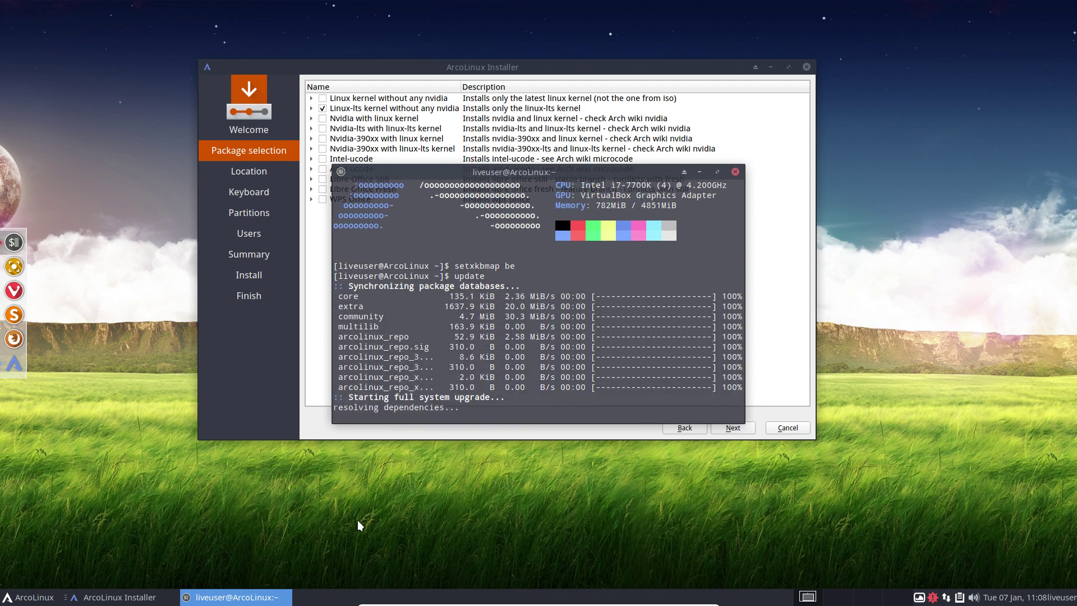
key("ctrl+c")
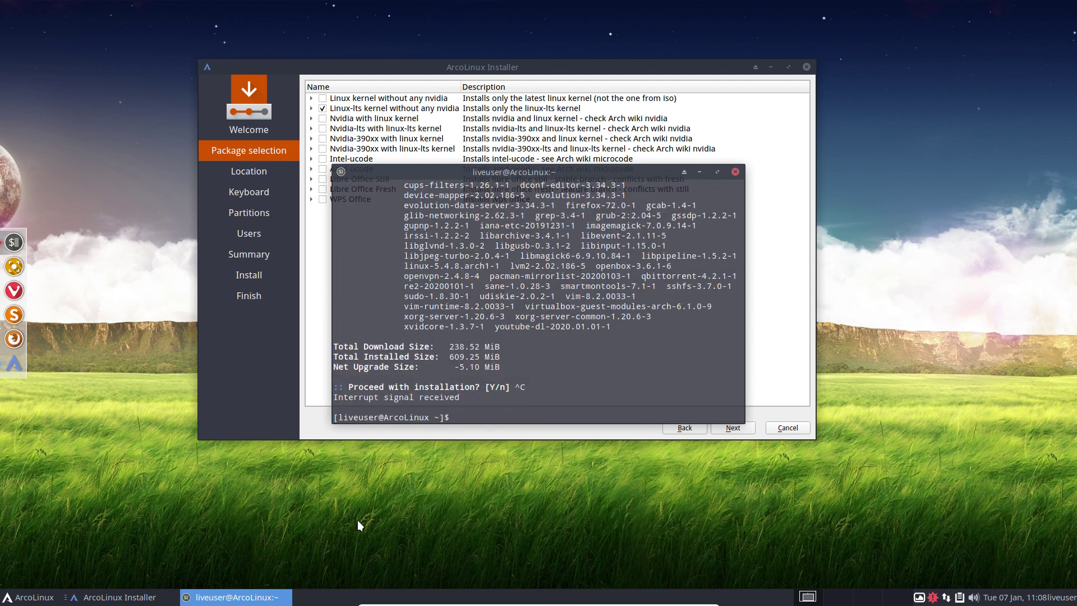
List the linux* packages via sudo pacman -S linux completion, highlight linux-lts, and close the terminal.
type("sudo pacman -S linux")
key("Tab")
key("Tab")
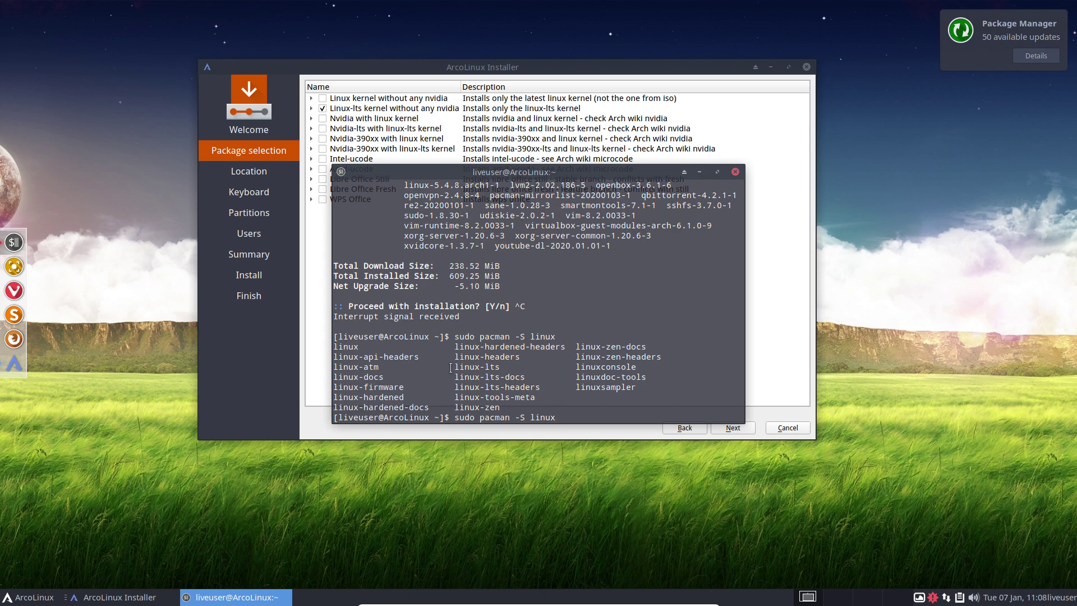
left_click_drag(455, 366, 499, 366)
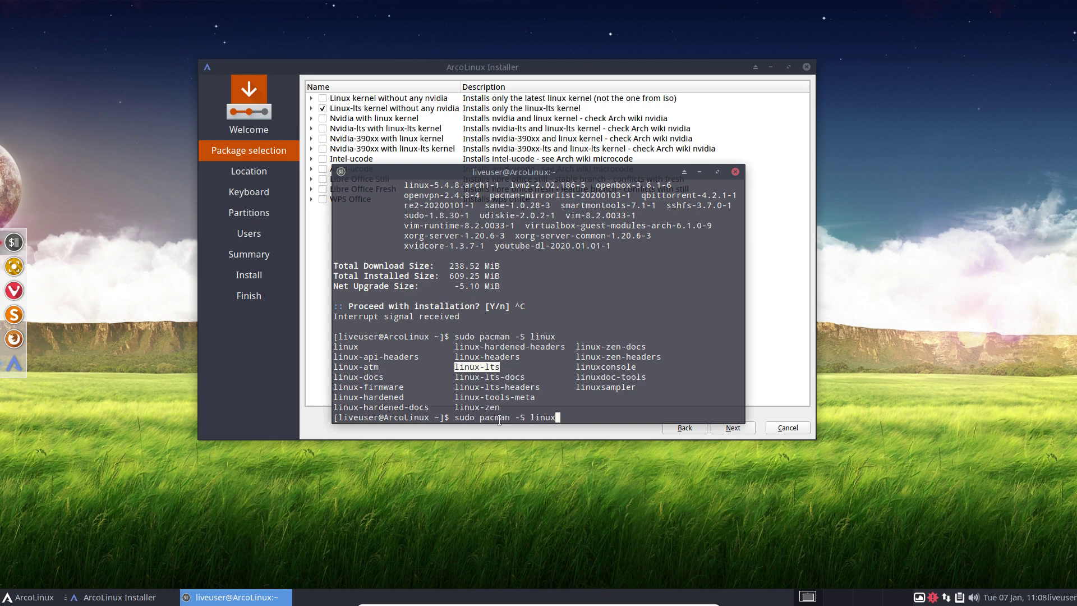
left_click(735, 172)
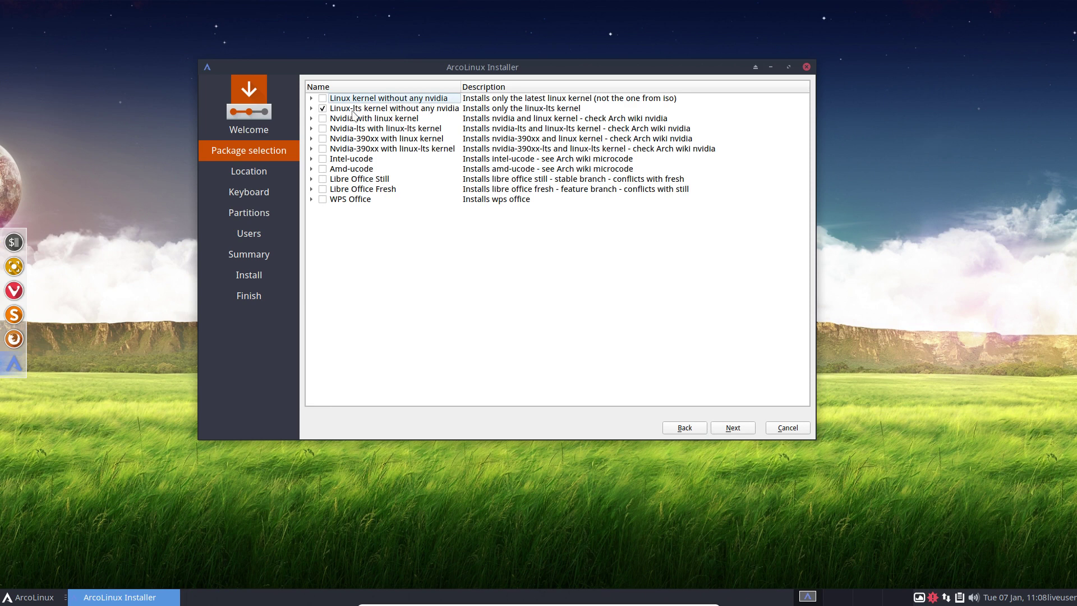
Leave the 'Nvidia with linux kernel' and Nvidia-lts groups unticked after inspecting their packages.
left_click(323, 119)
left_click(312, 118)
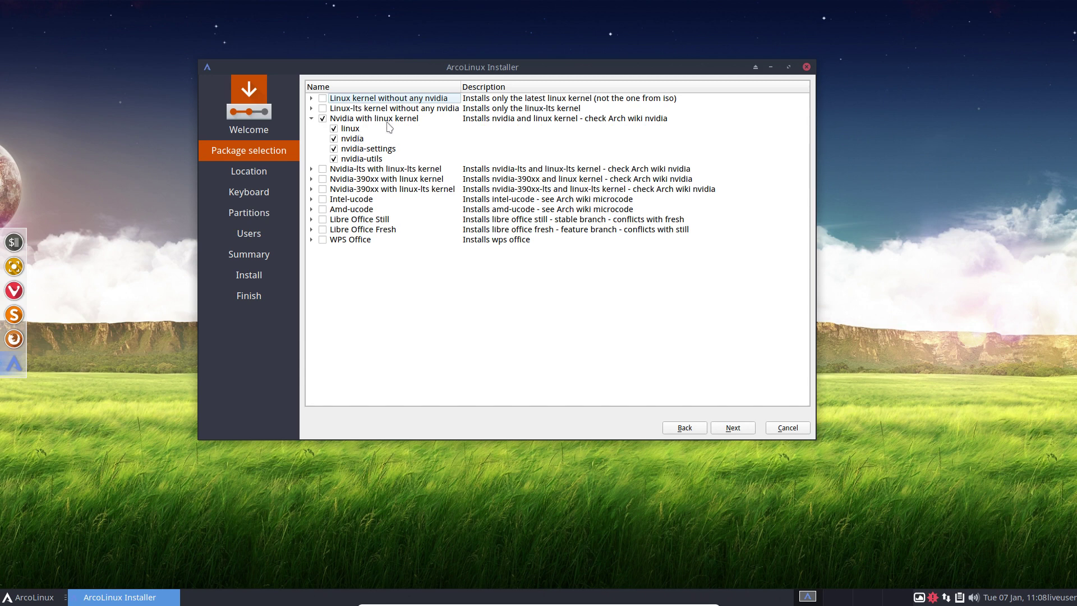
left_click(323, 118)
left_click(311, 119)
left_click(311, 129)
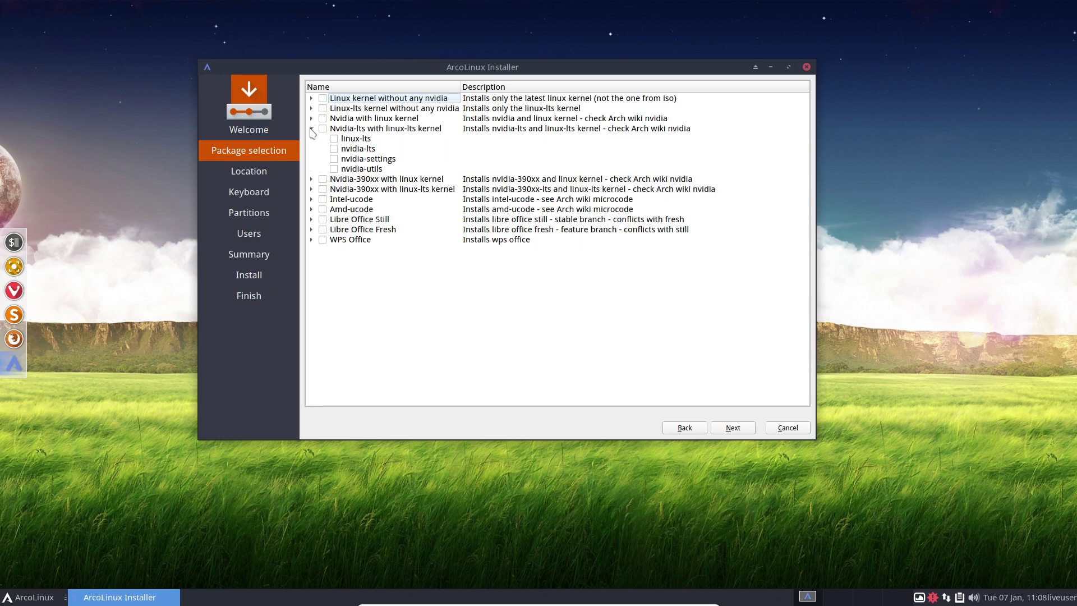
left_click(323, 129)
left_click(323, 128)
left_click(312, 129)
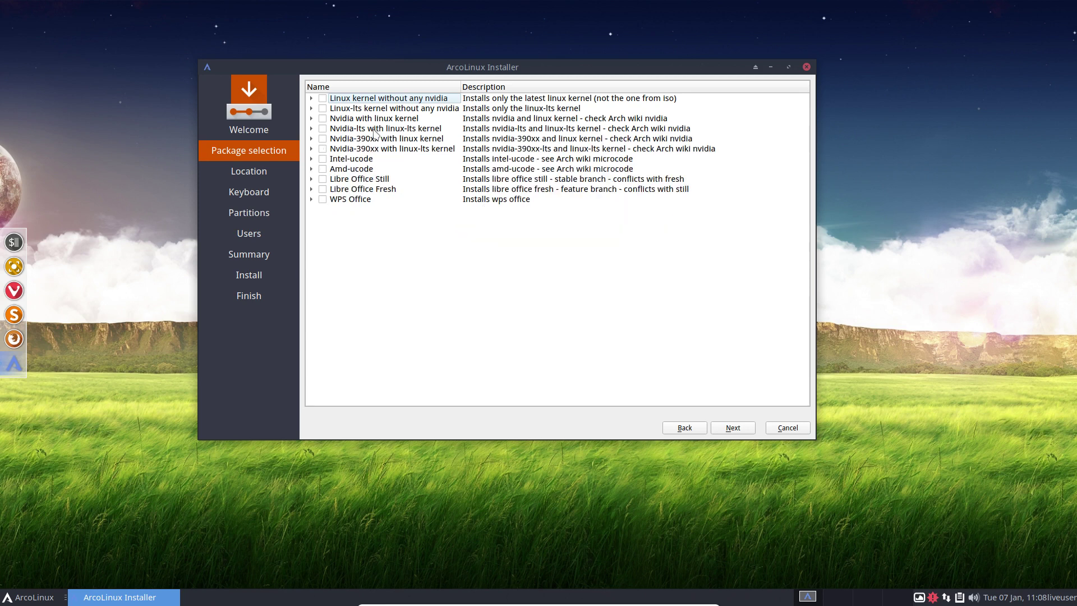
Inspect the packages in both Nvidia-390xx groups, then collapse them.
left_click(311, 138)
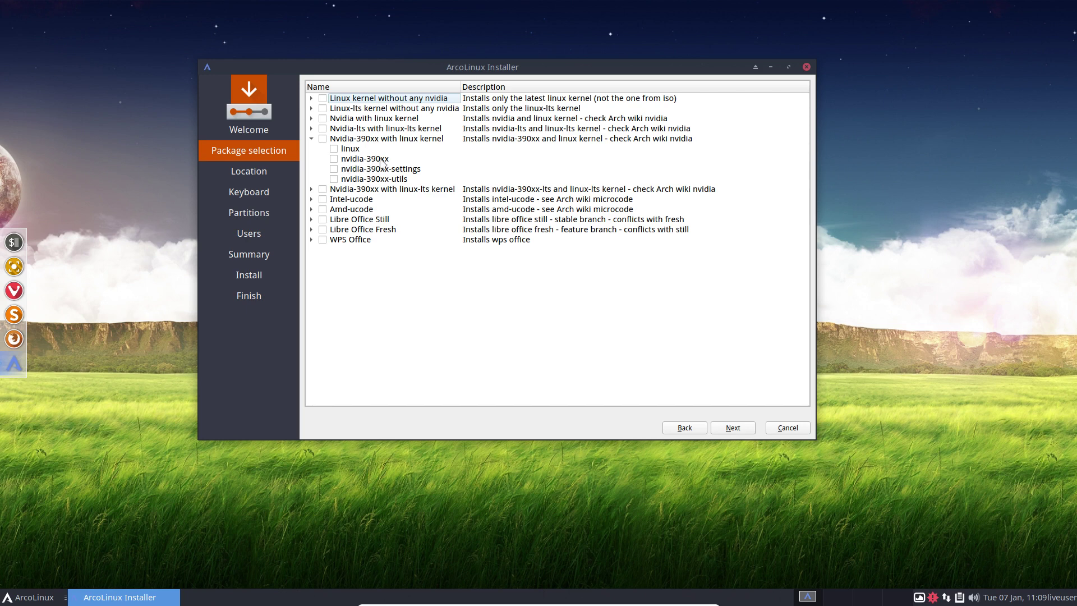
left_click(312, 139)
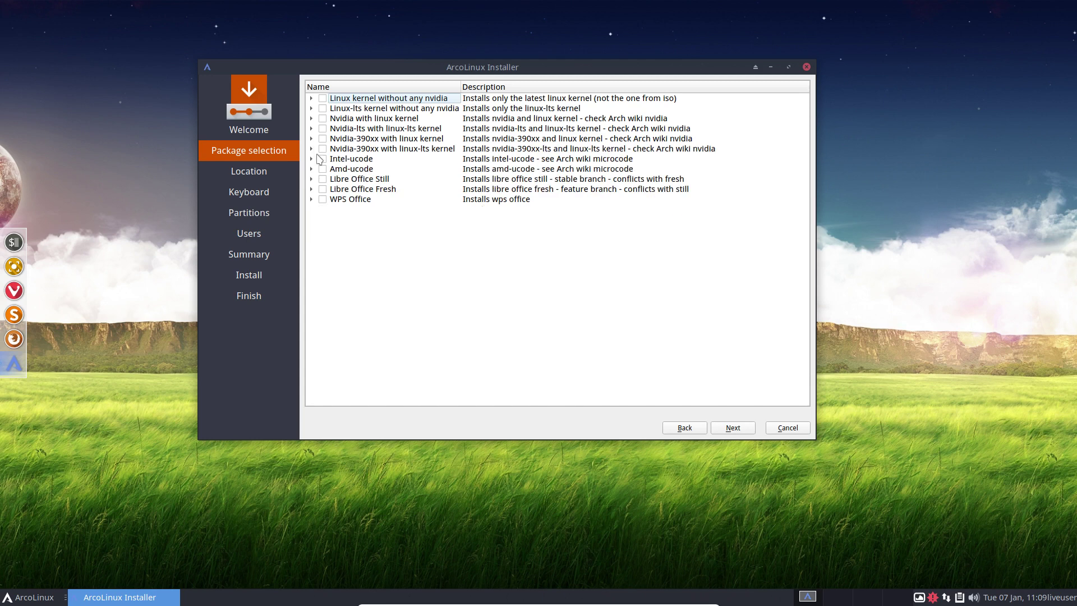
left_click(311, 150)
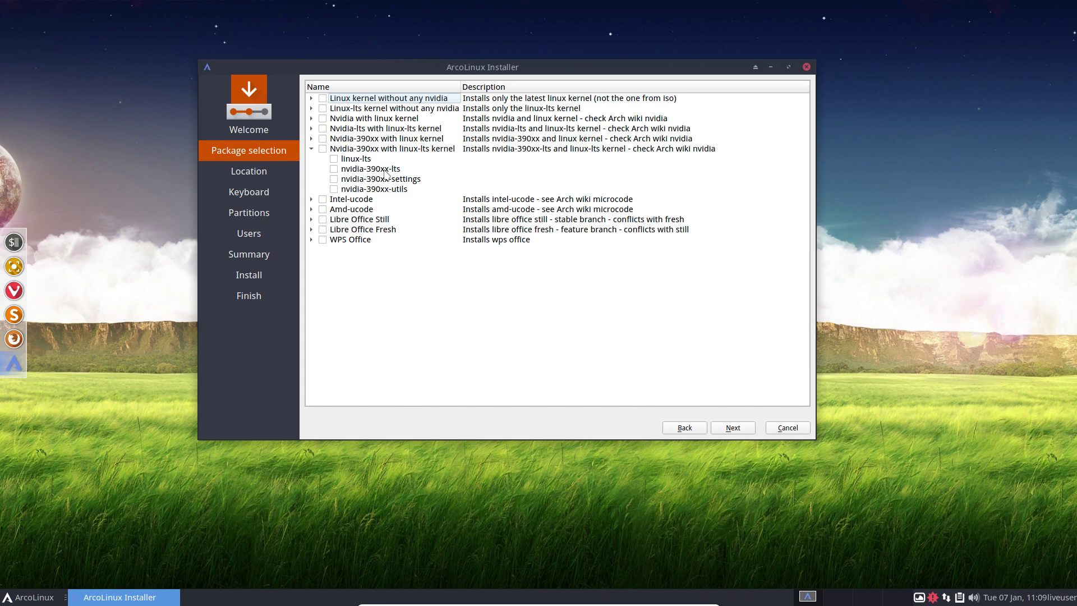
left_click(312, 149)
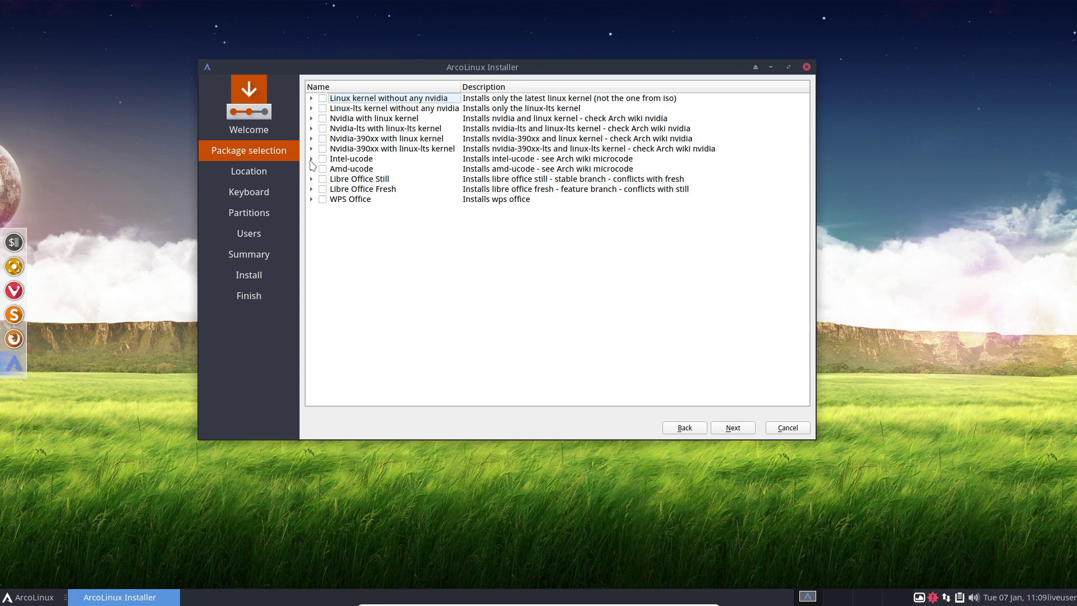
Expand Intel-ucode and Amd-ucode, try ticking them, then leave both unticked and collapsed.
left_click(311, 159)
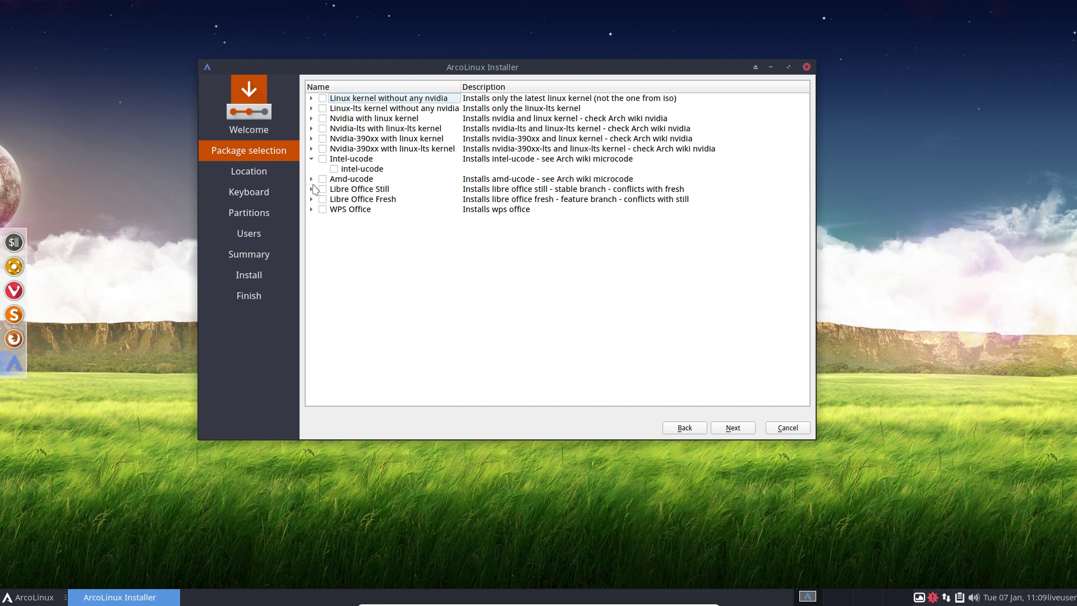
left_click(311, 180)
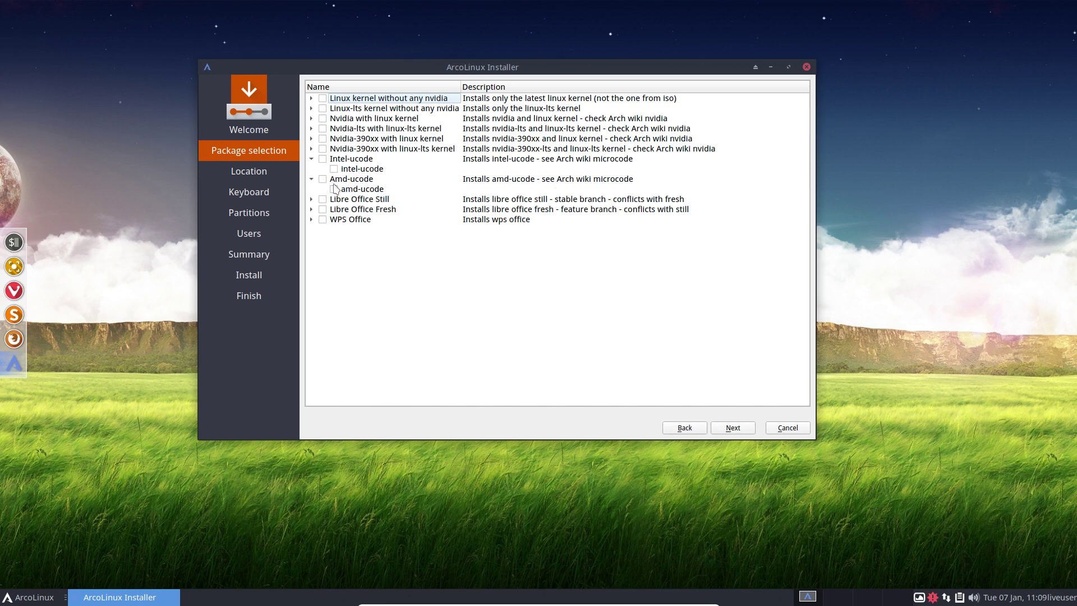
left_click(323, 160)
left_click(323, 159)
left_click(323, 179)
left_click(311, 180)
left_click(311, 159)
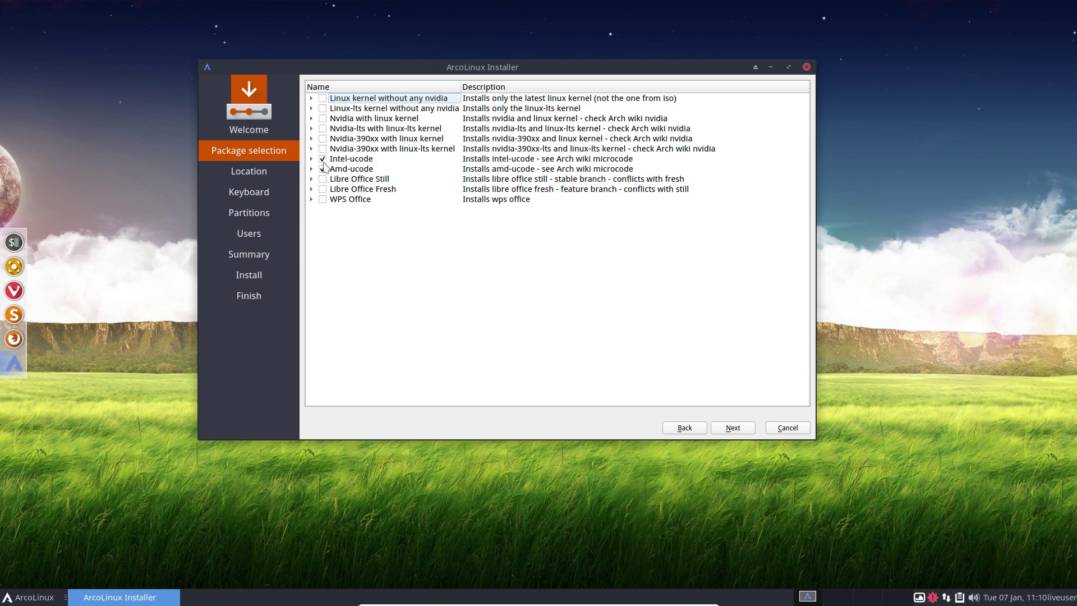
left_click(323, 160)
left_click(323, 170)
Inspect Libre Office Still and WPS Office's packages, leaving both unticked.
left_click(324, 180)
left_click(324, 180)
left_click(310, 201)
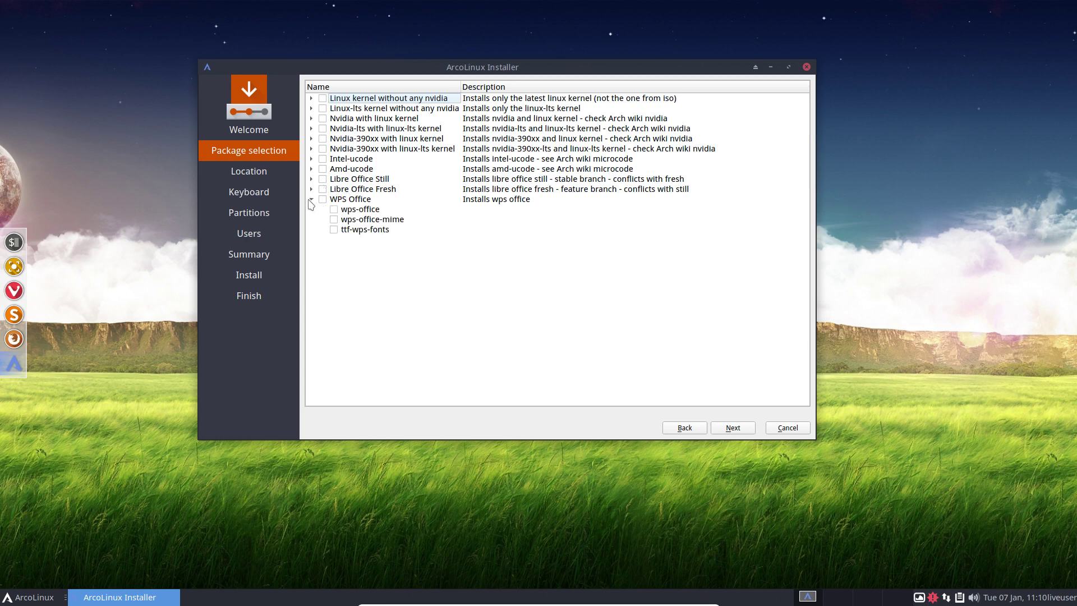
left_click(323, 200)
left_click(322, 199)
left_click(312, 200)
Tick 'Linux kernel without any nvidia', WPS Office and Intel-ucode, then continue to Location.
left_click(323, 99)
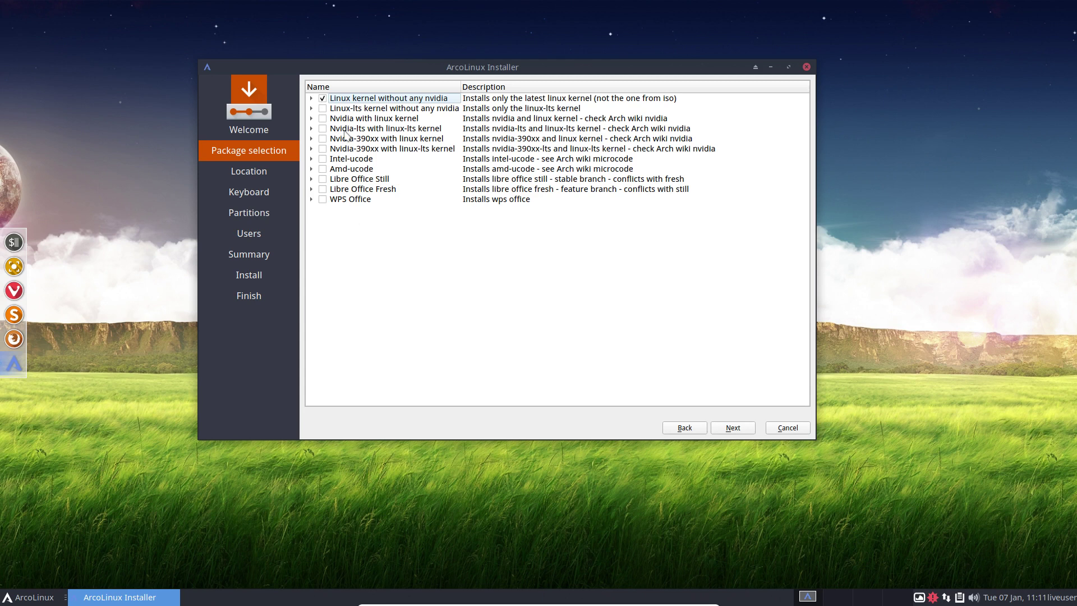
left_click(323, 200)
left_click(323, 159)
left_click(732, 431)
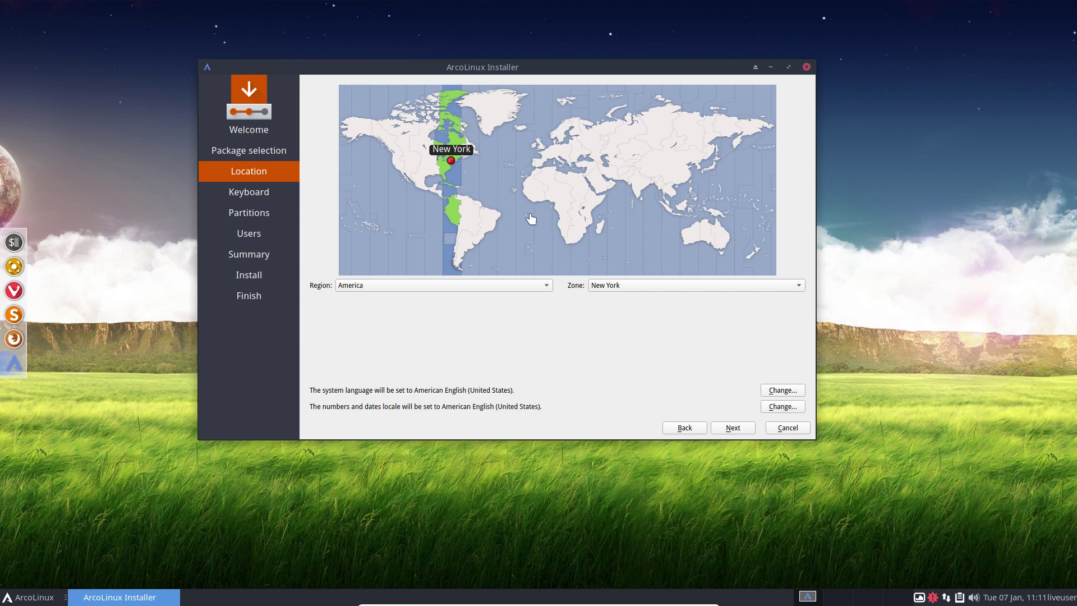
Pick Belgium on the map so the time zone becomes Europe/Brussels instead of America/New York.
left_click(546, 152)
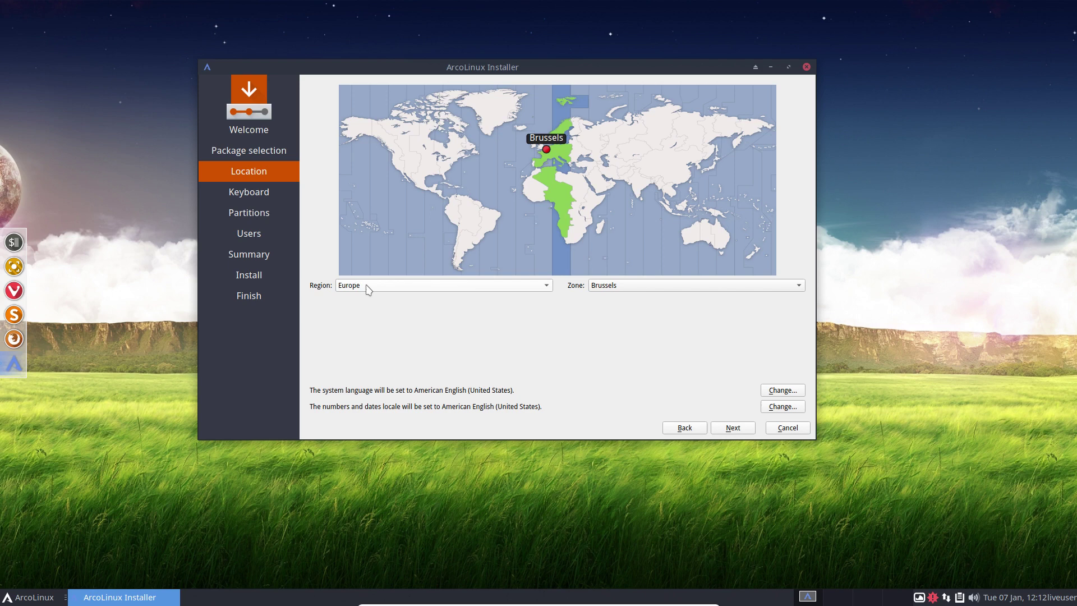
left_click(625, 285)
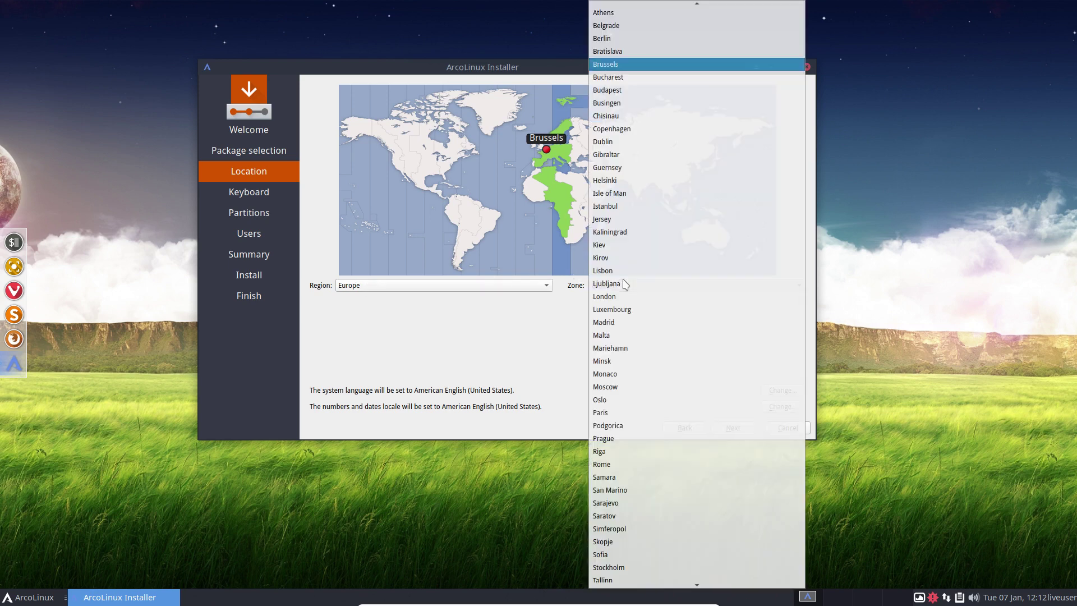
left_click(541, 318)
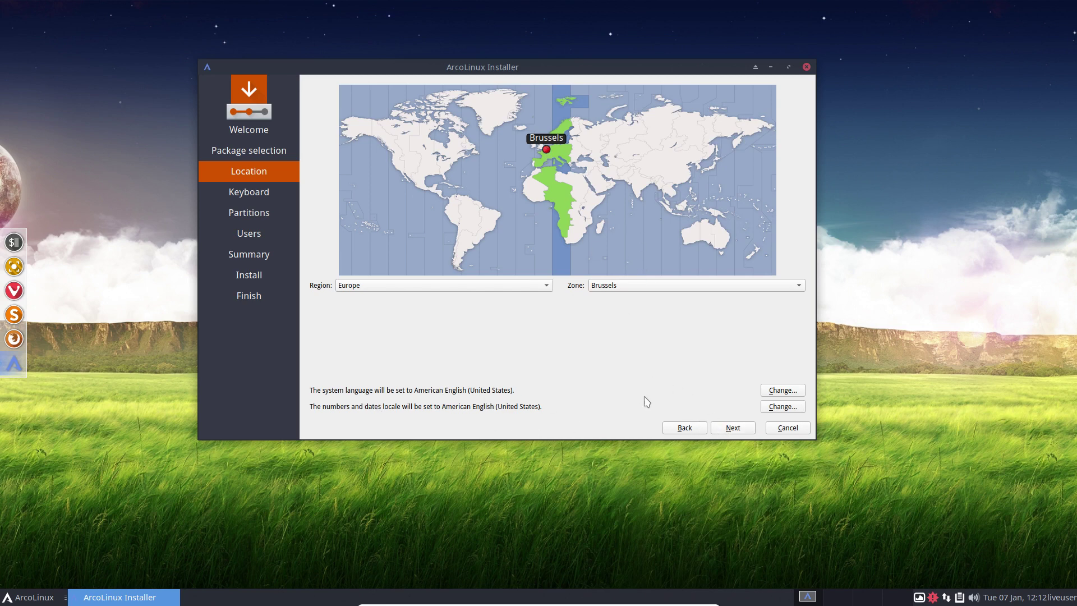
left_click(779, 391)
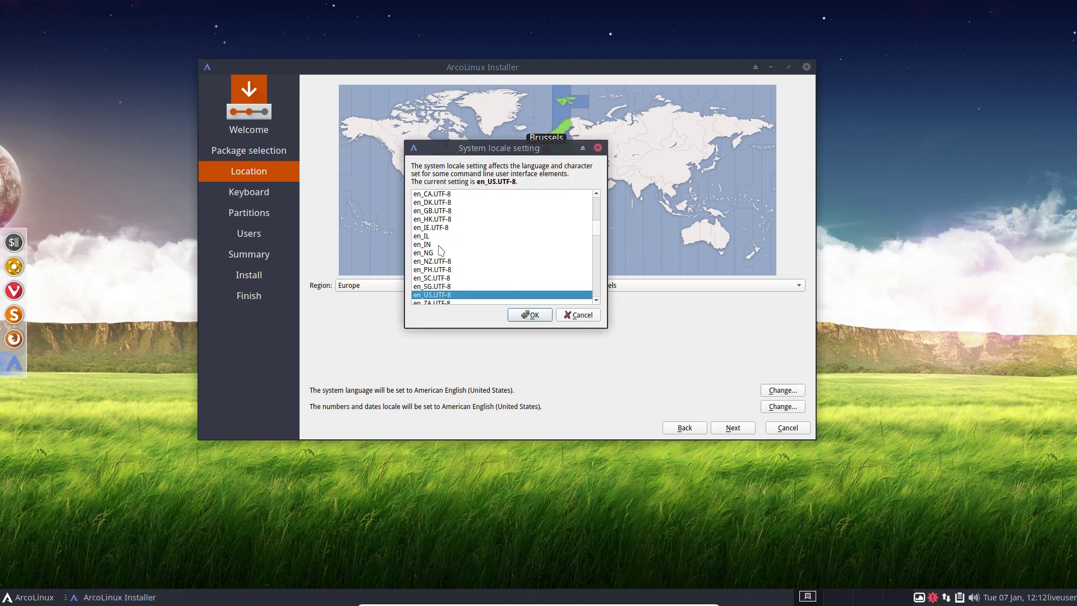
scroll(441, 251, "up", 20)
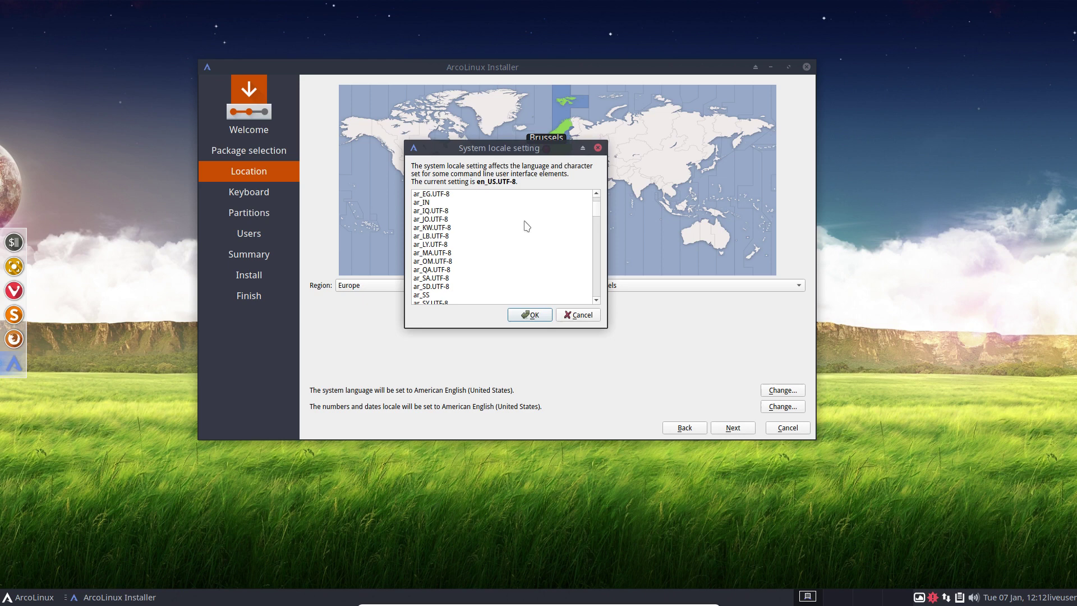
scroll(438, 256, "down", 8)
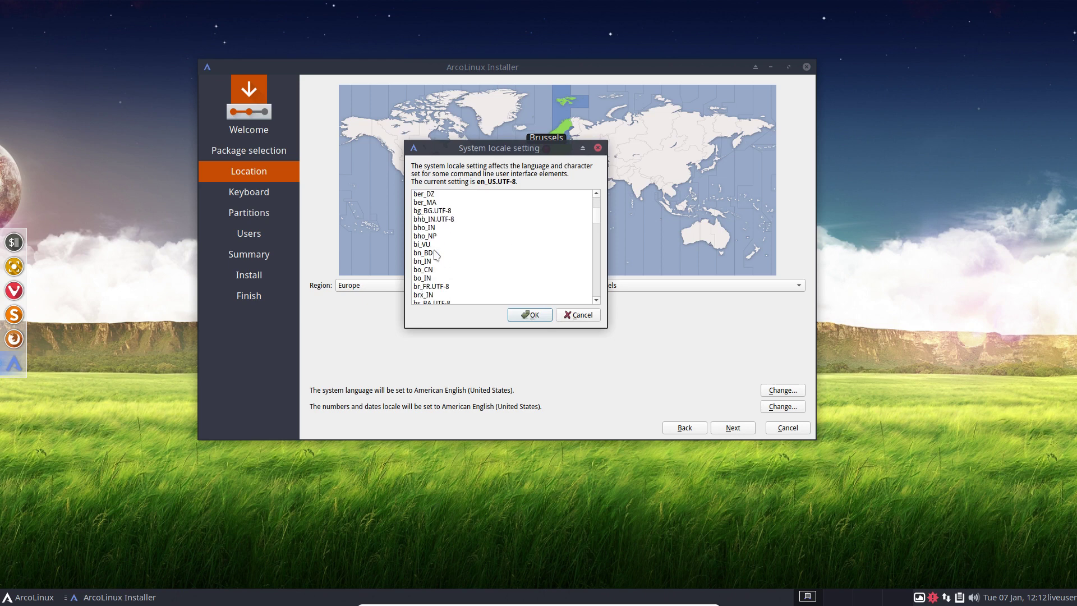
scroll(438, 256, "up", 2)
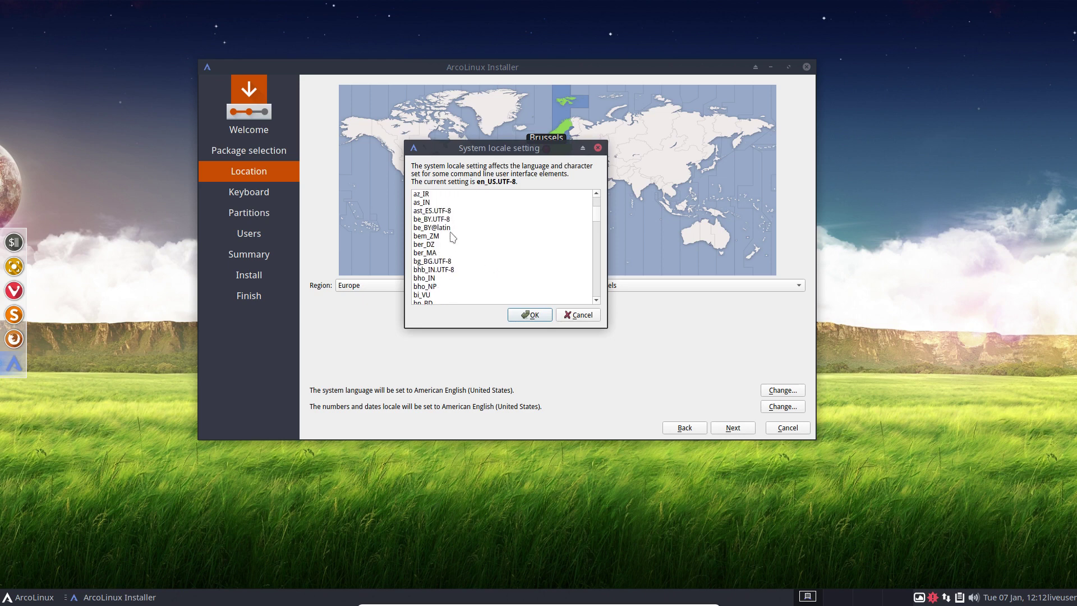
left_click(567, 317)
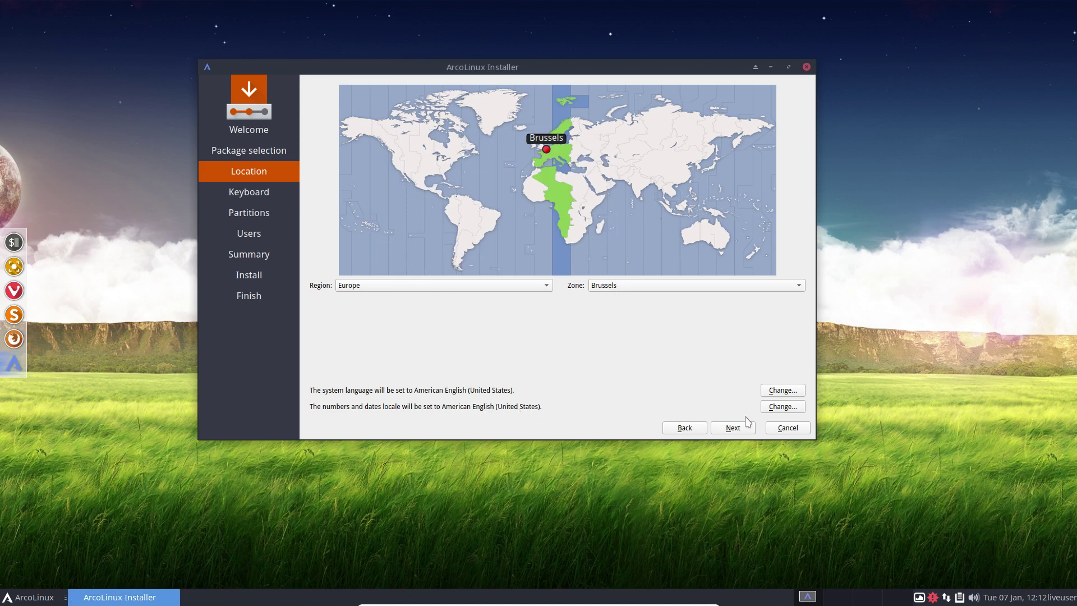
left_click(785, 408)
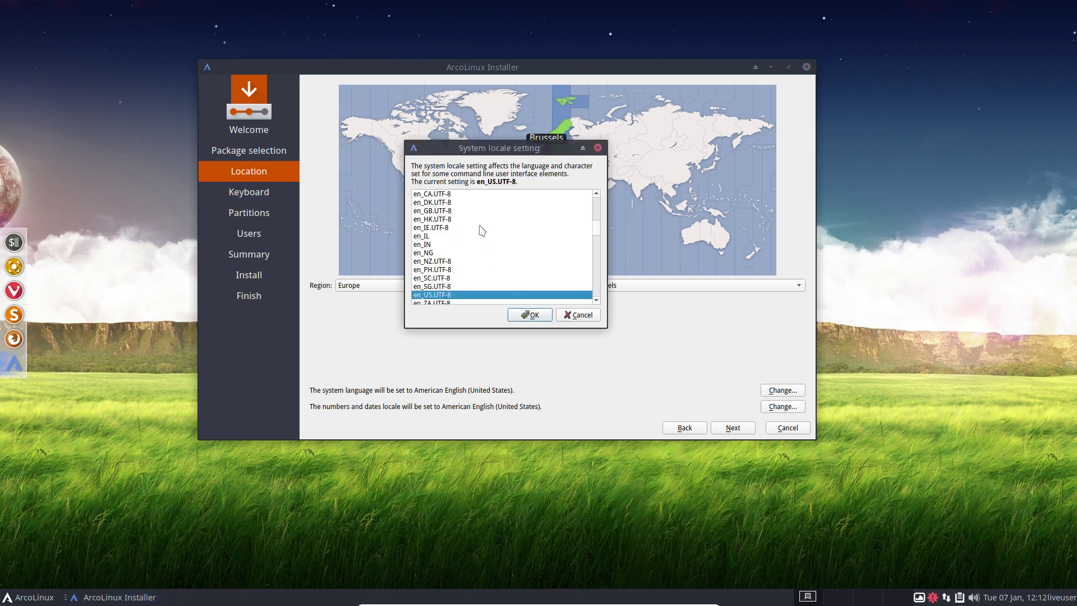
scroll(482, 230, "up", 20)
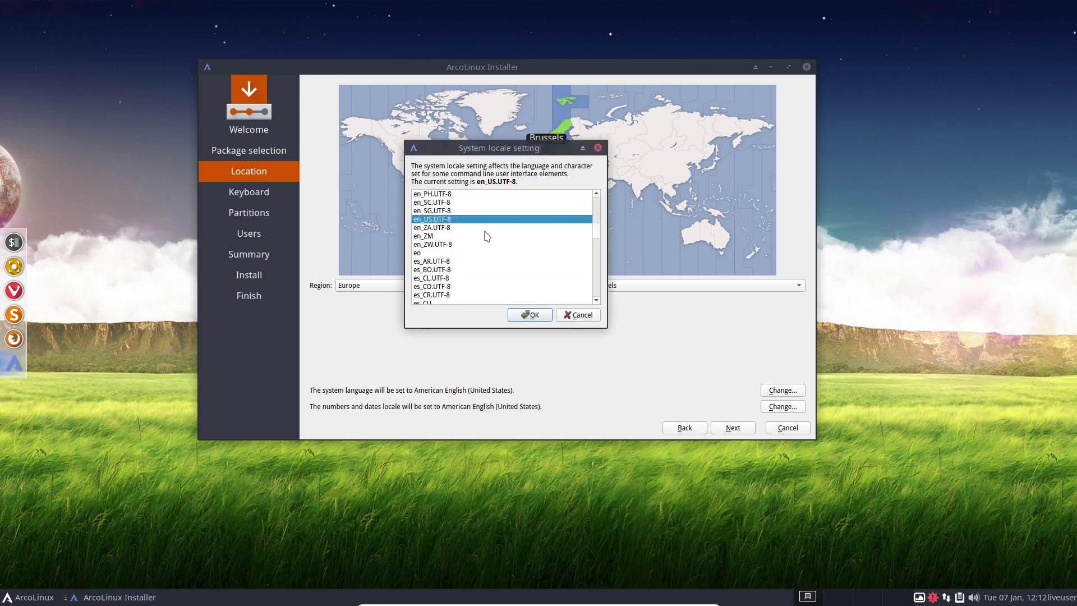
left_click(584, 315)
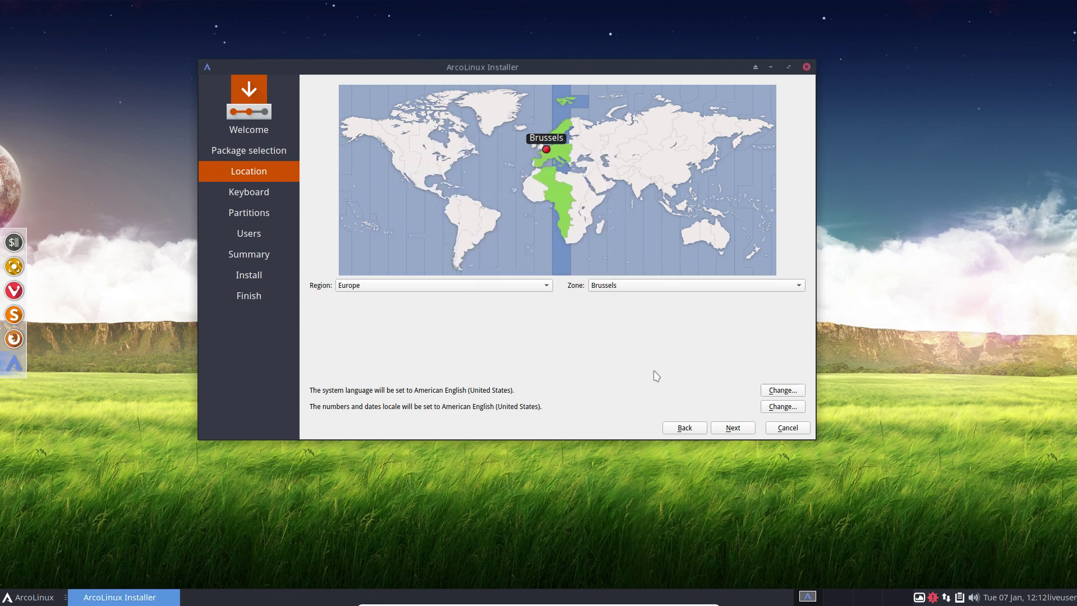
Choose the Belgian keyboard layout on the Keyboard page and continue to Partitions.
left_click(734, 428)
left_click(340, 229)
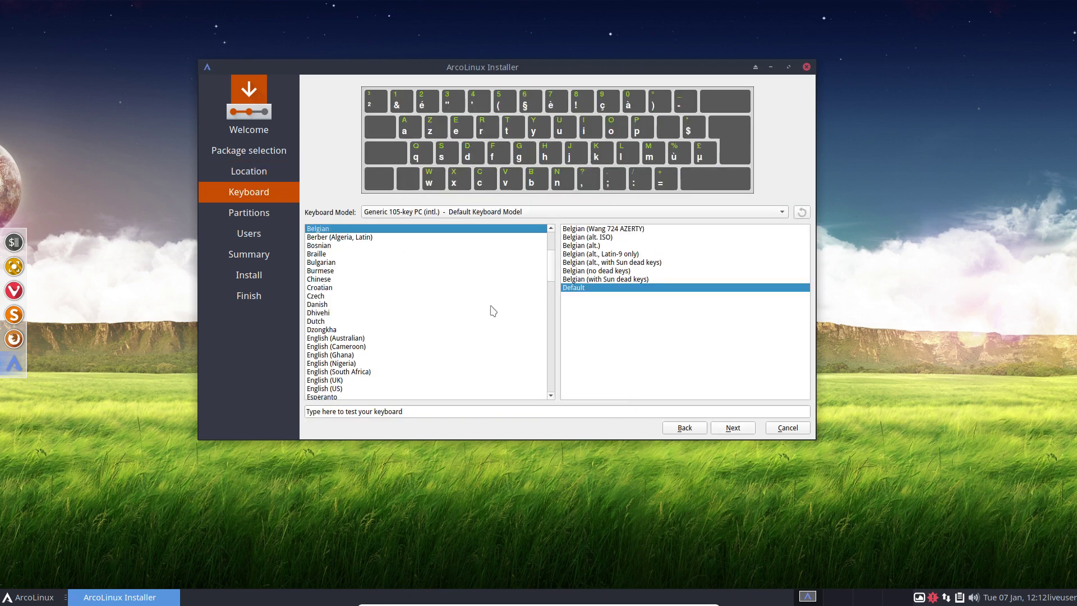
left_click(739, 430)
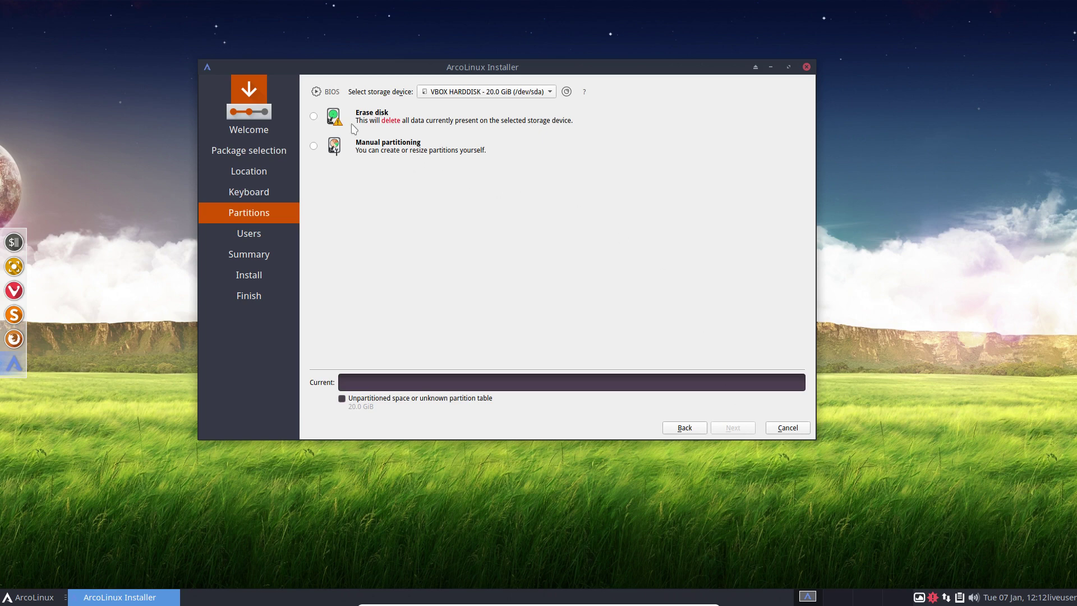
Select 'Erase disk' to use the whole 20.0 GiB VBOX HARDDISK for one ext4 partition.
left_click(314, 116)
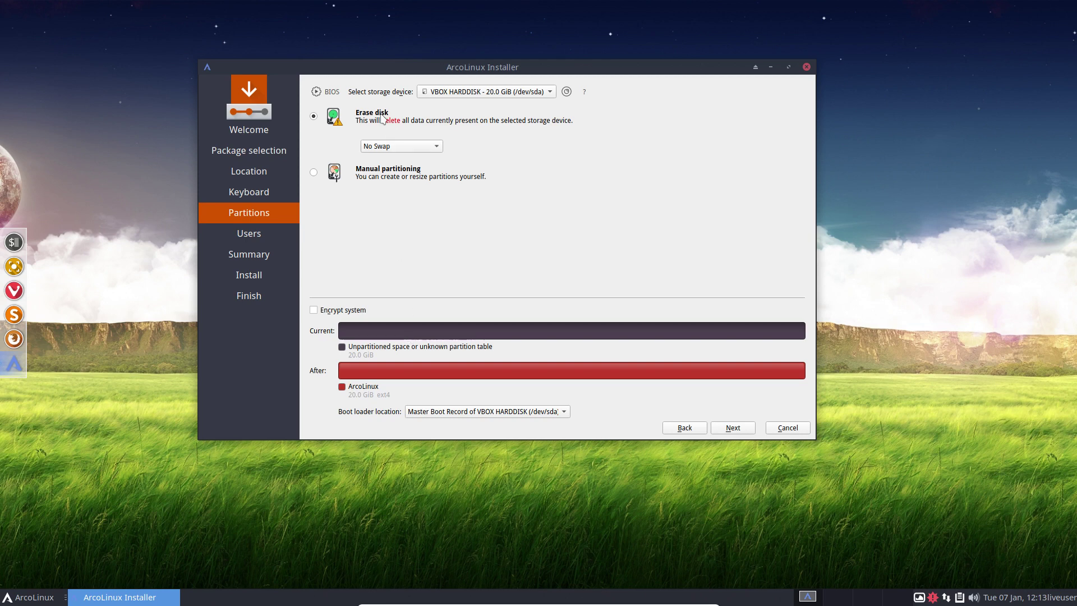
Try Swap (no Hibernate) and Swap (with Hibernate), then settle on No Swap for Erase disk.
left_click(421, 147)
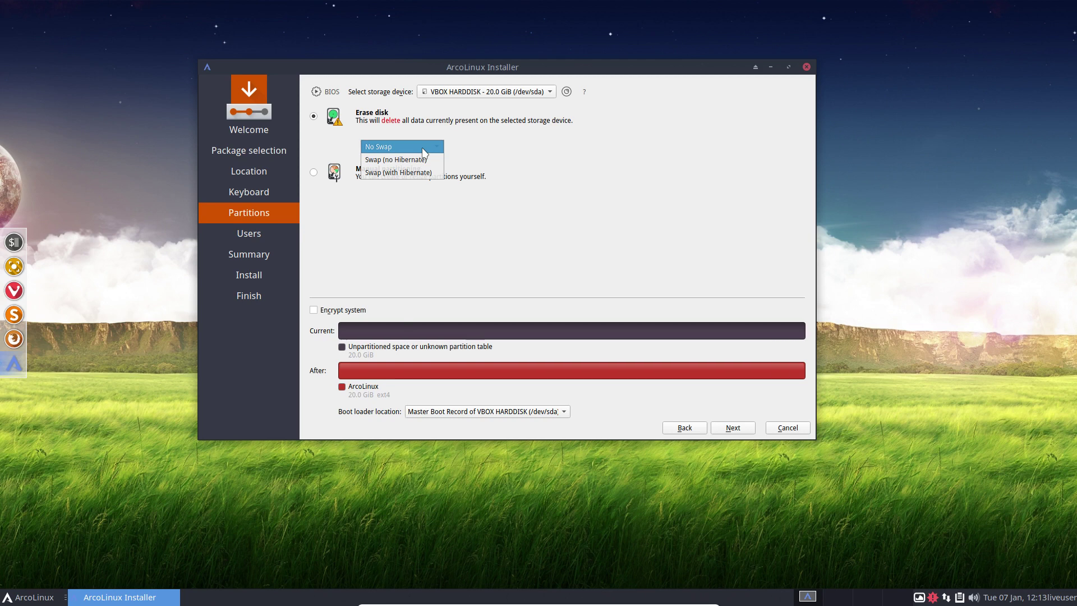
left_click(416, 160)
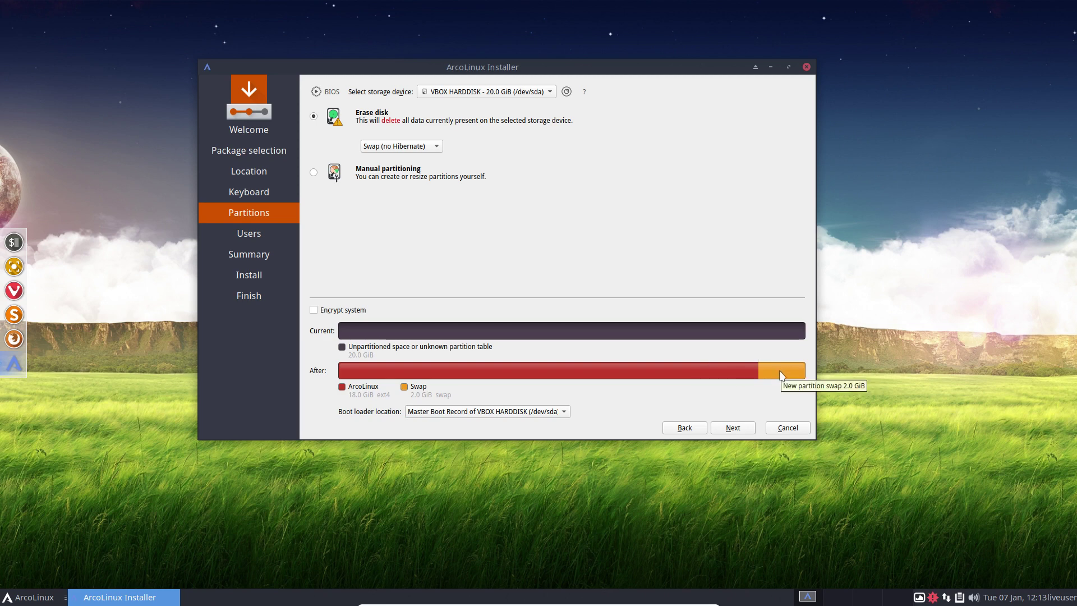
left_click(432, 147)
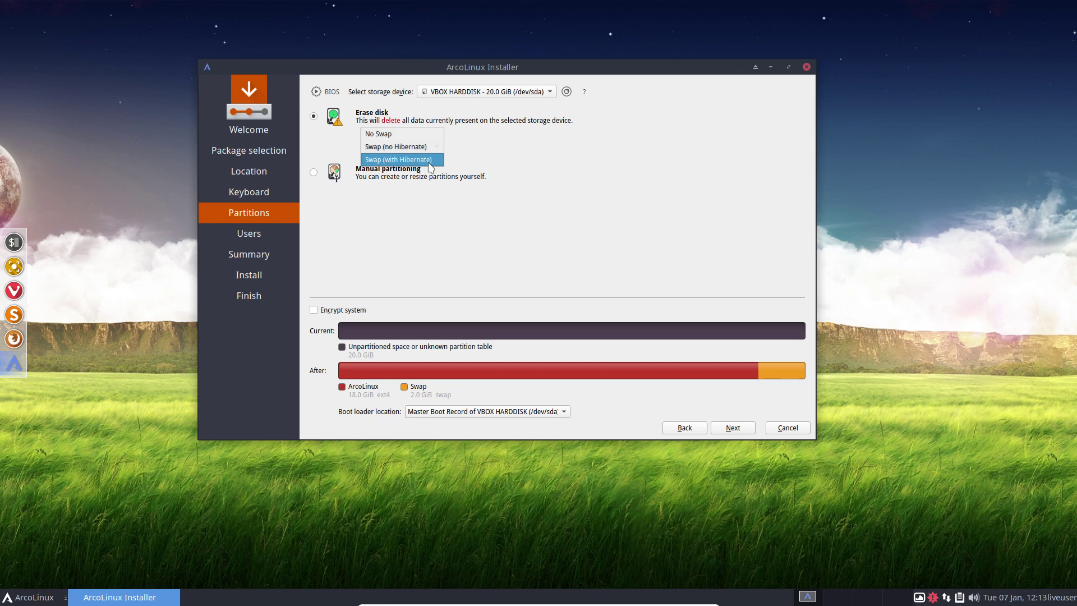
left_click(428, 160)
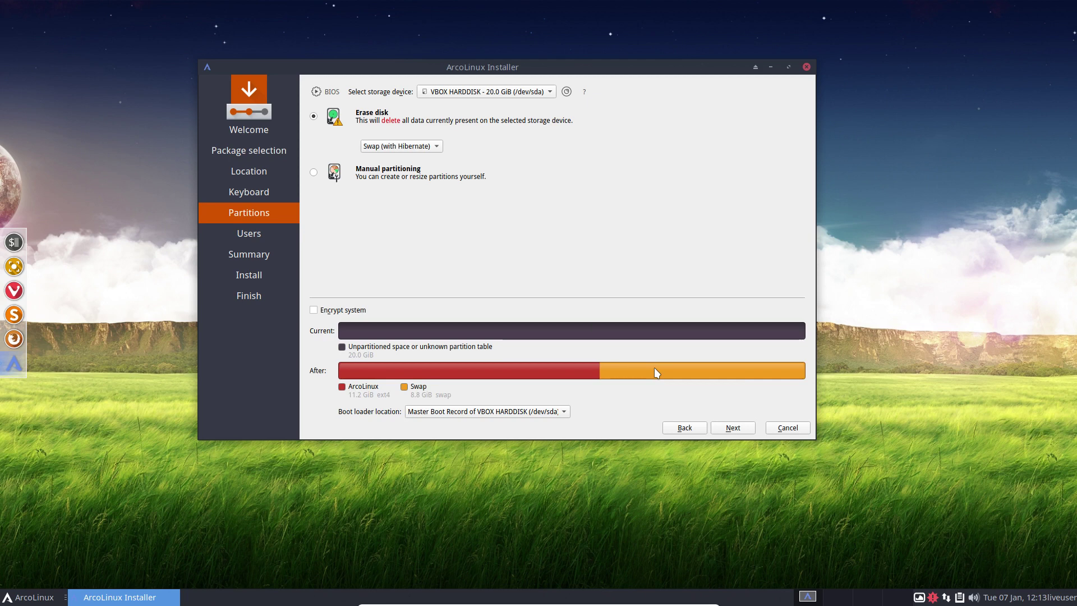
left_click(413, 147)
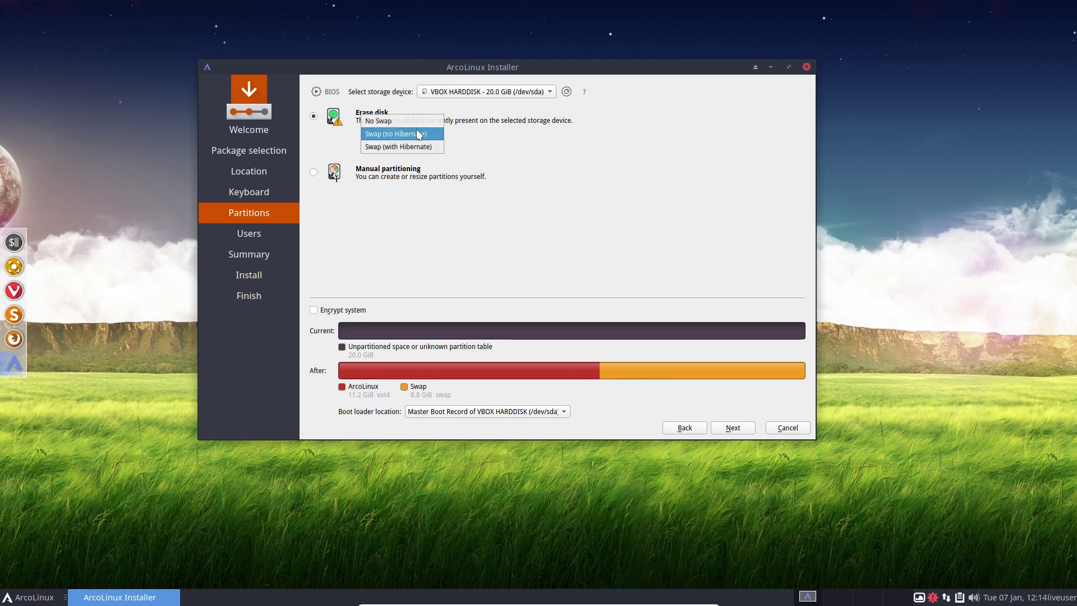
left_click(379, 121)
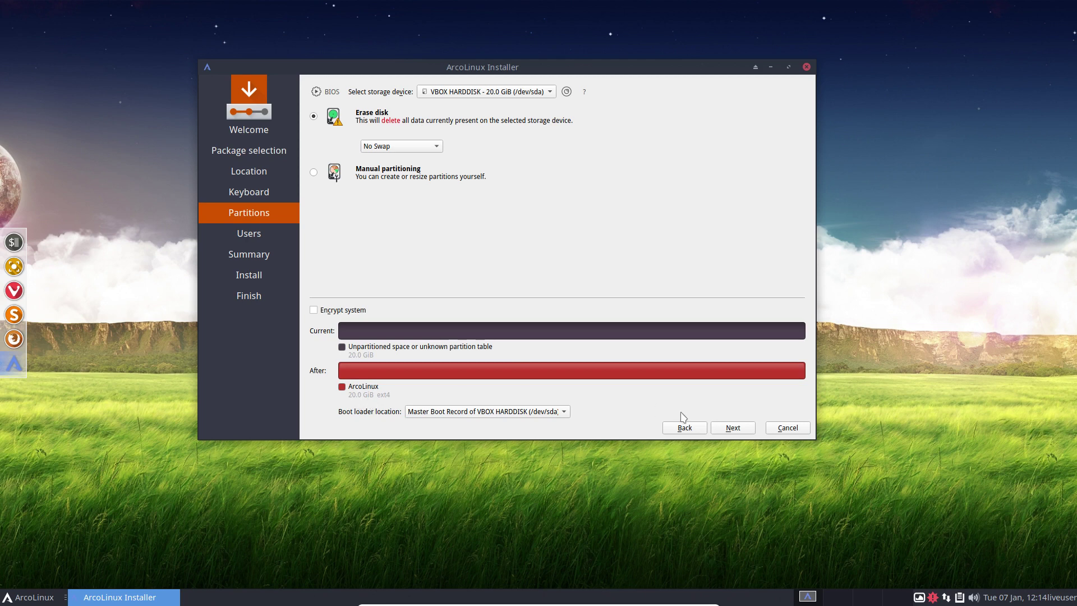
left_click(426, 146)
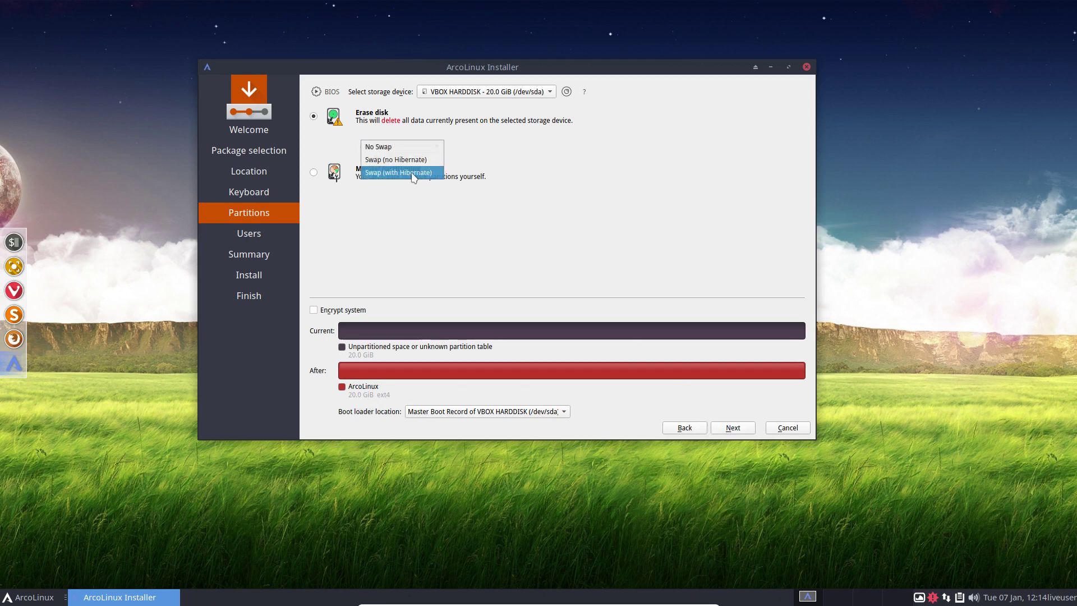
left_click(413, 173)
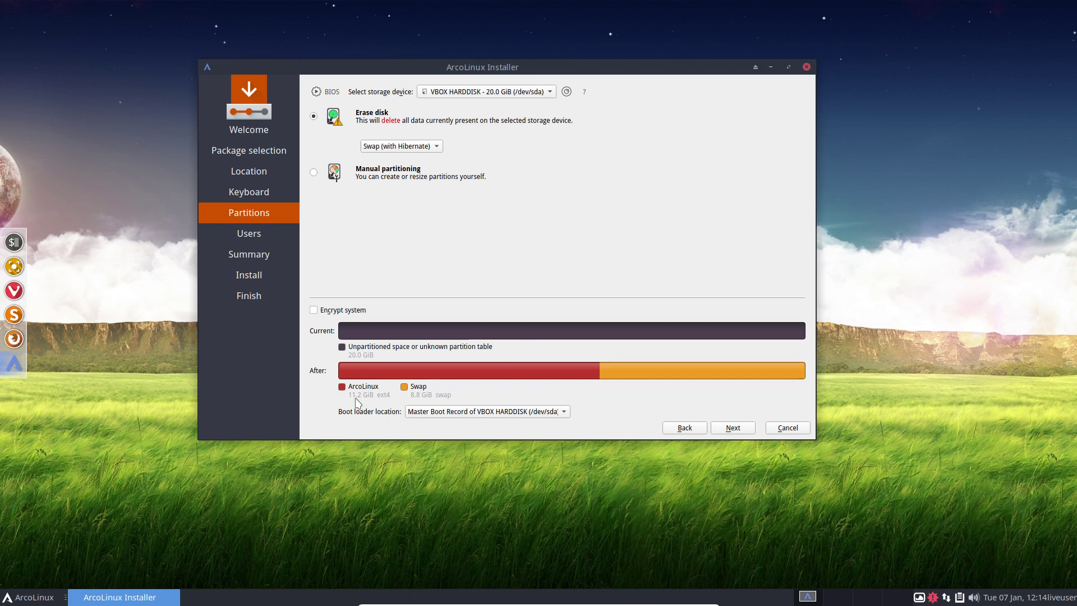
left_click(415, 149)
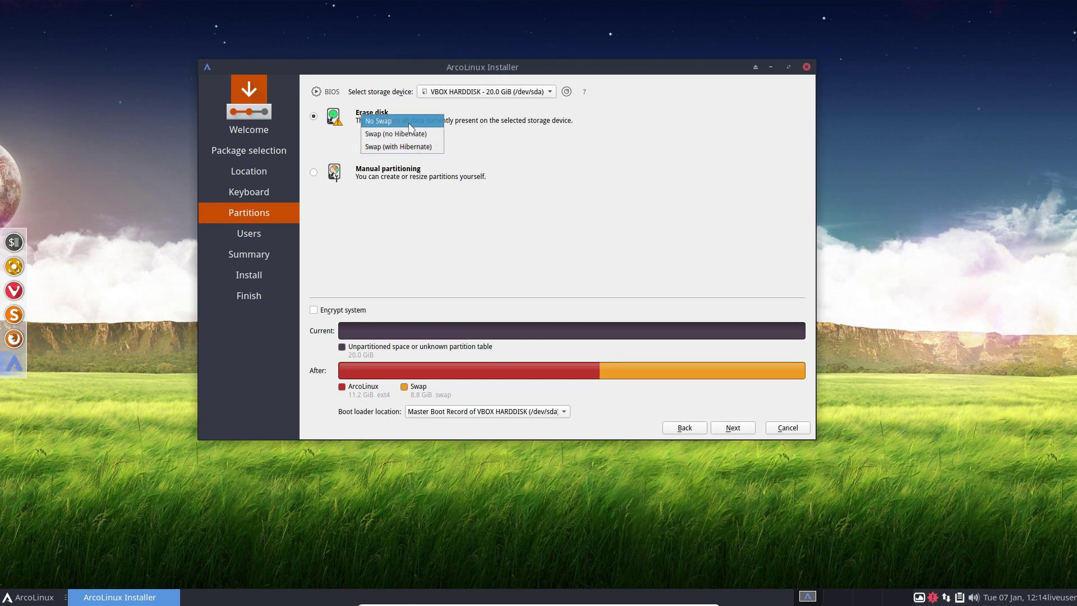
left_click(411, 121)
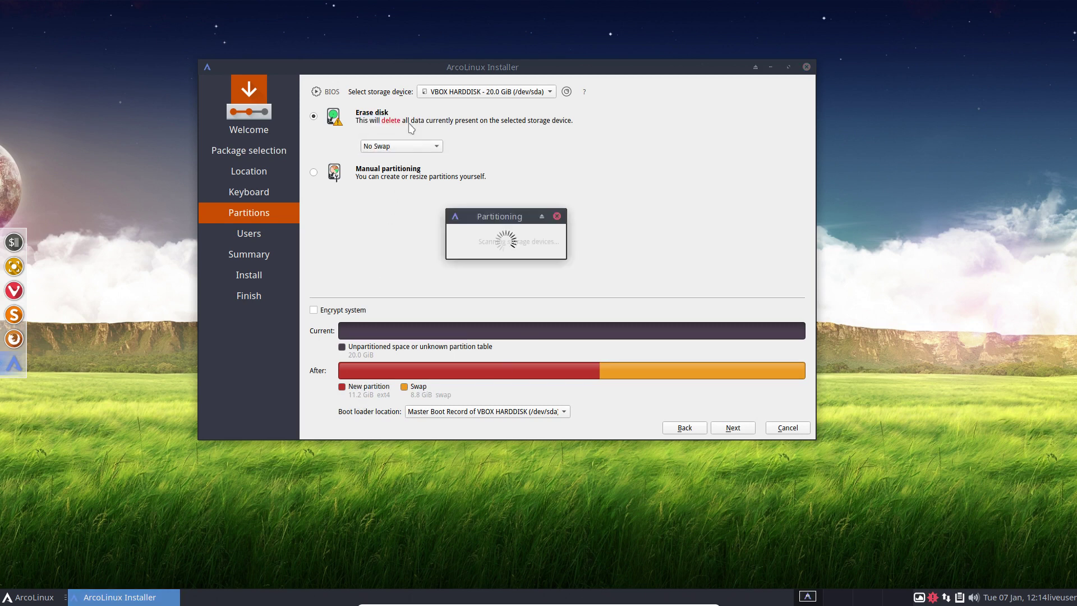
Advance to the Users page, enter the user's name and set computer name ArcoLinux.
left_click(743, 431)
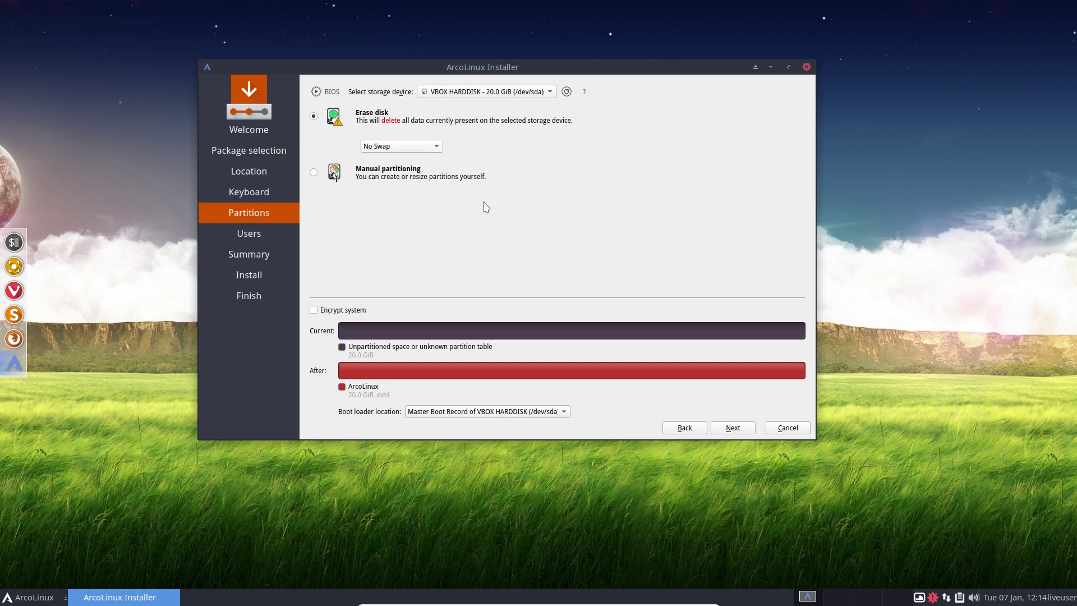
left_click(742, 430)
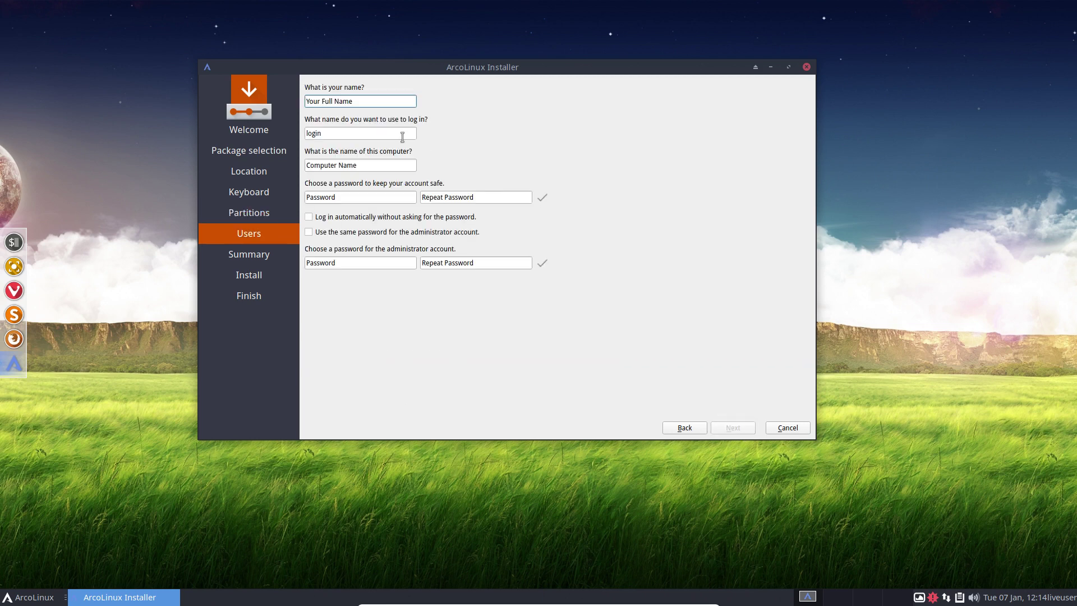
type("erik")
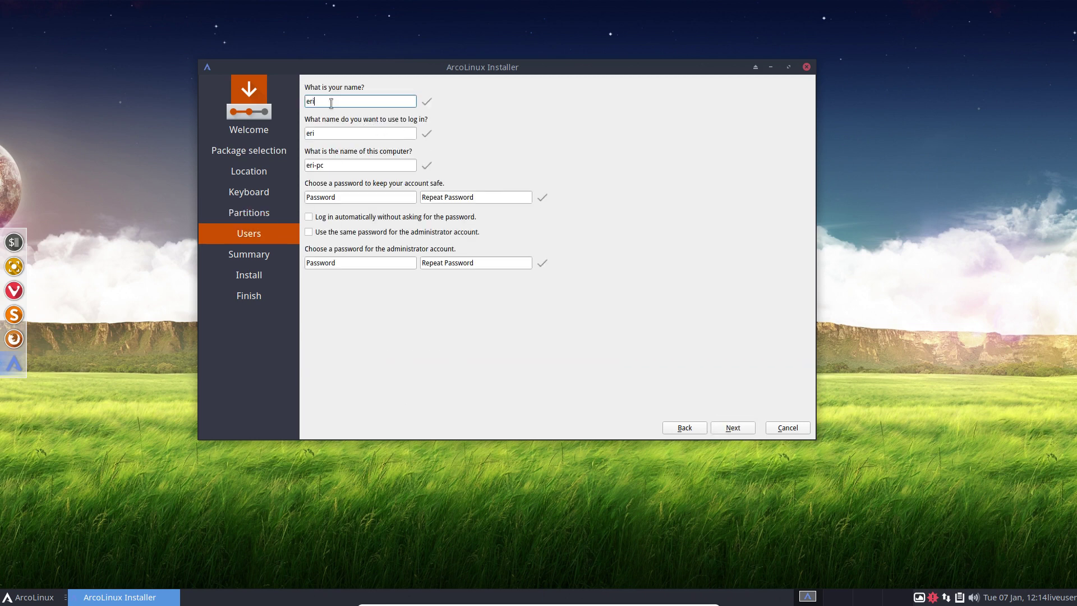
key("Tab")
key("Tab")
type("ArcoLinux")
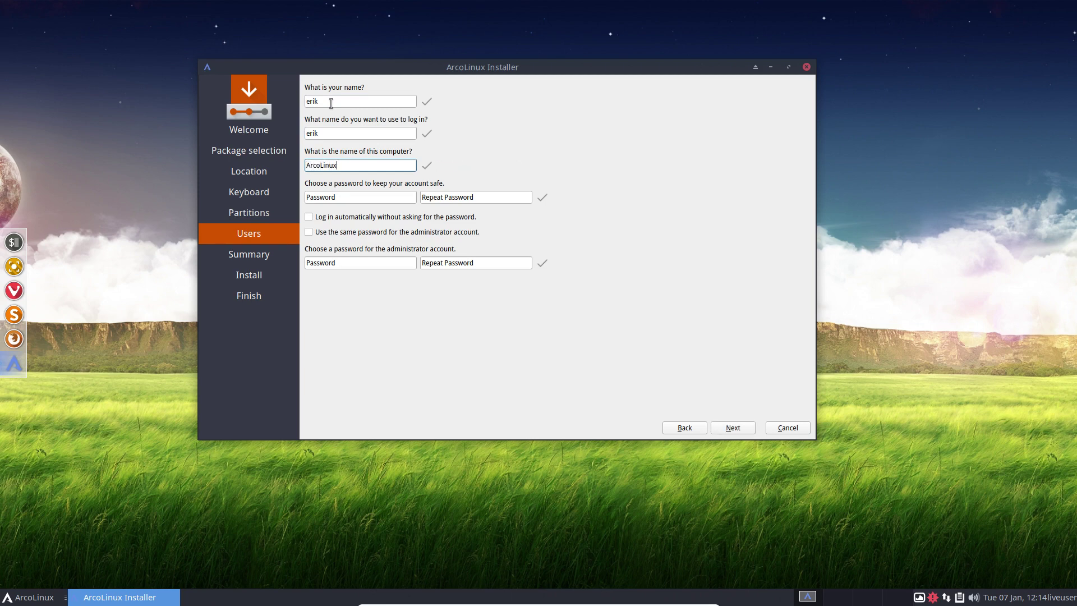
key("Tab")
Enter the account password twice, enable automatic login and admin password reuse, then start installing.
type("test")
key("Tab")
type("test")
key("Tab")
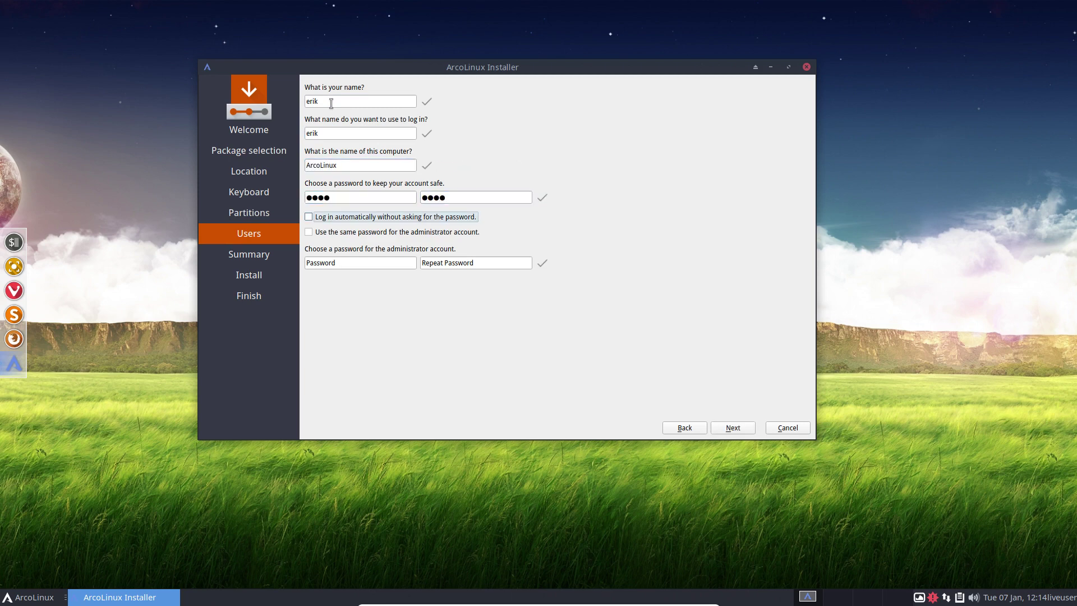
left_click(331, 217)
left_click(329, 235)
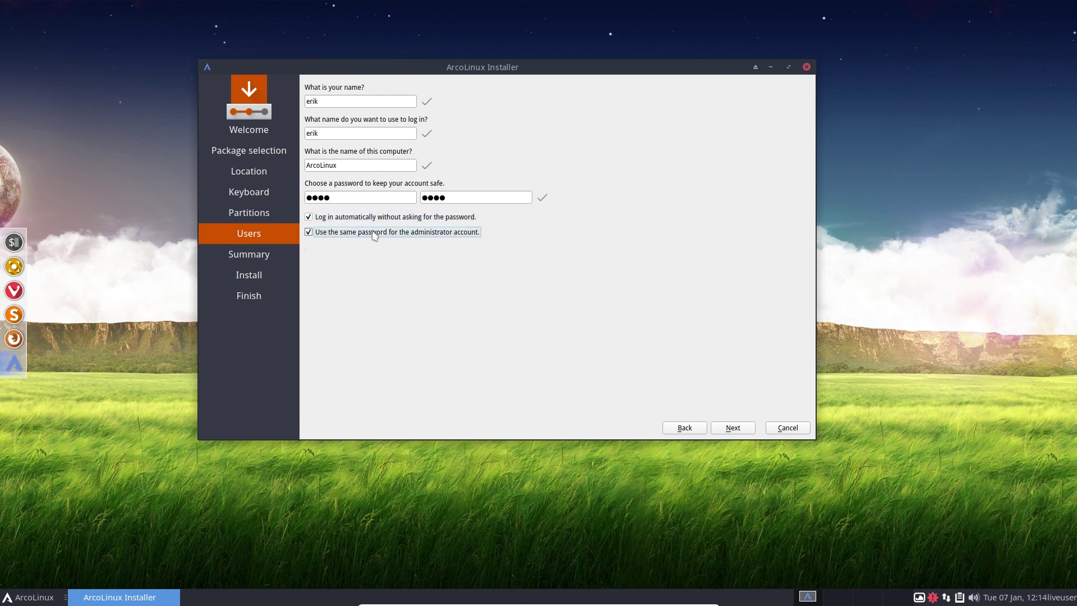
left_click(734, 428)
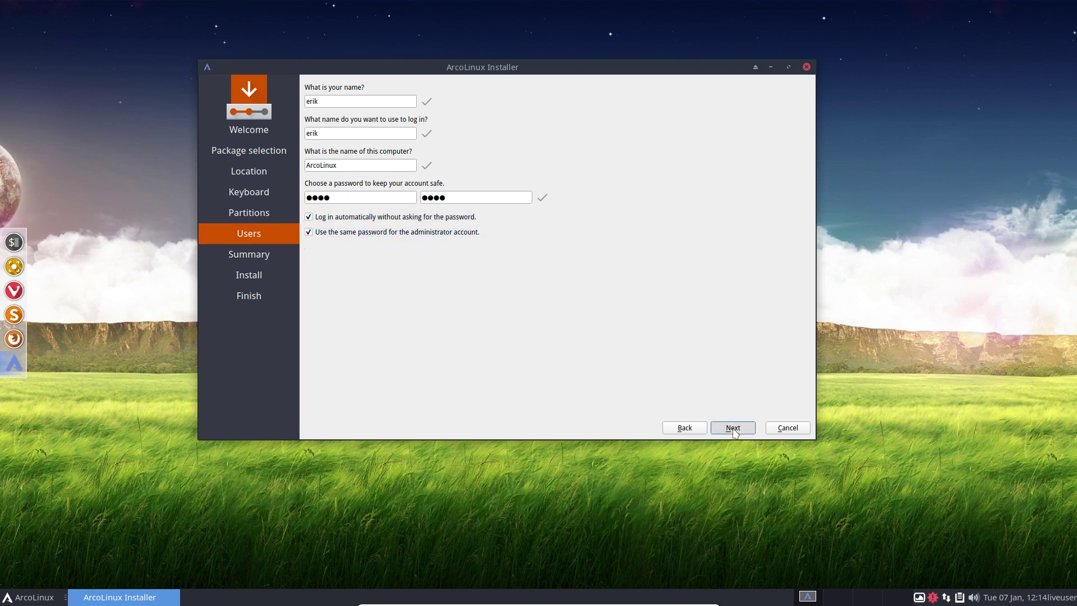
left_click(733, 428)
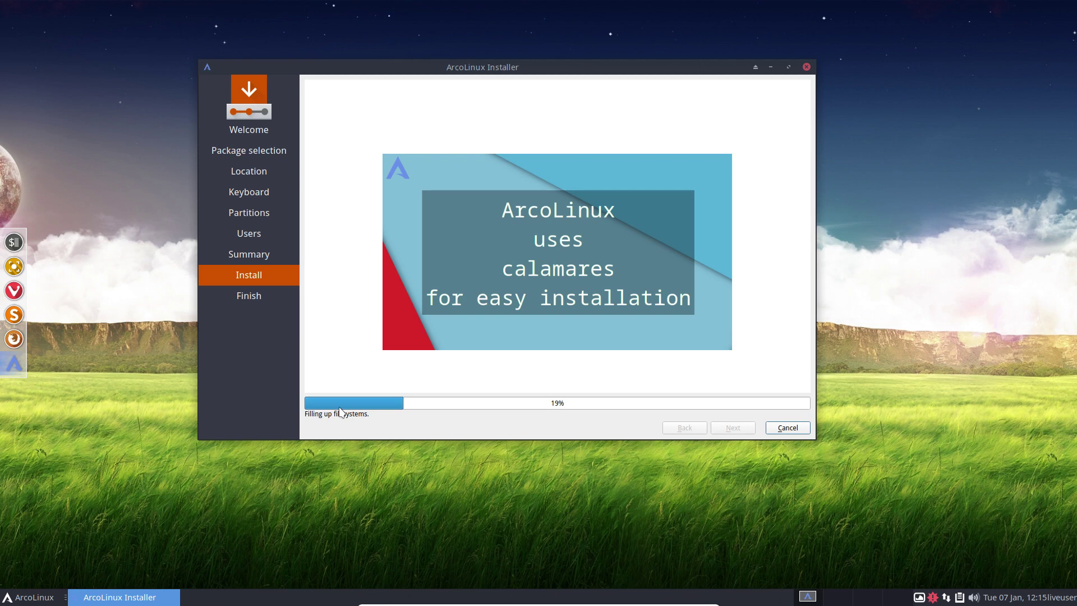
left_click(26, 597)
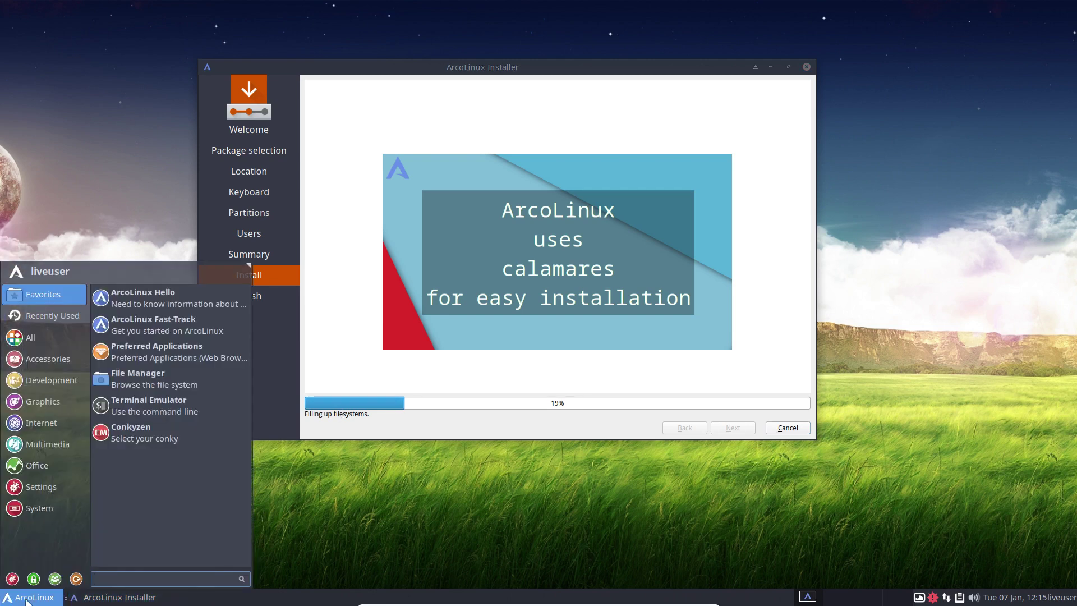
type("gpa")
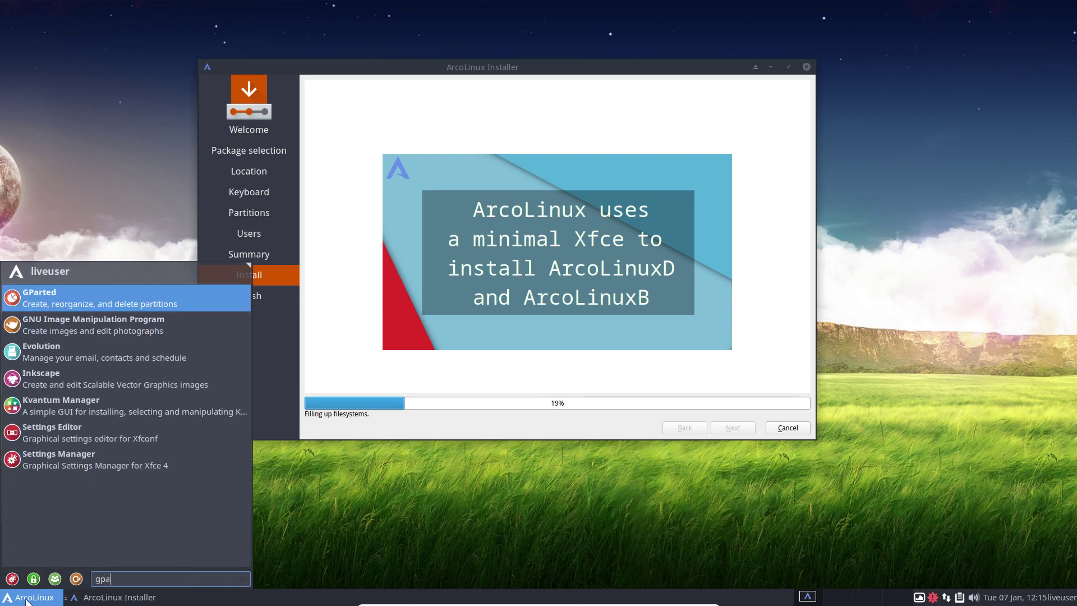
left_click(81, 303)
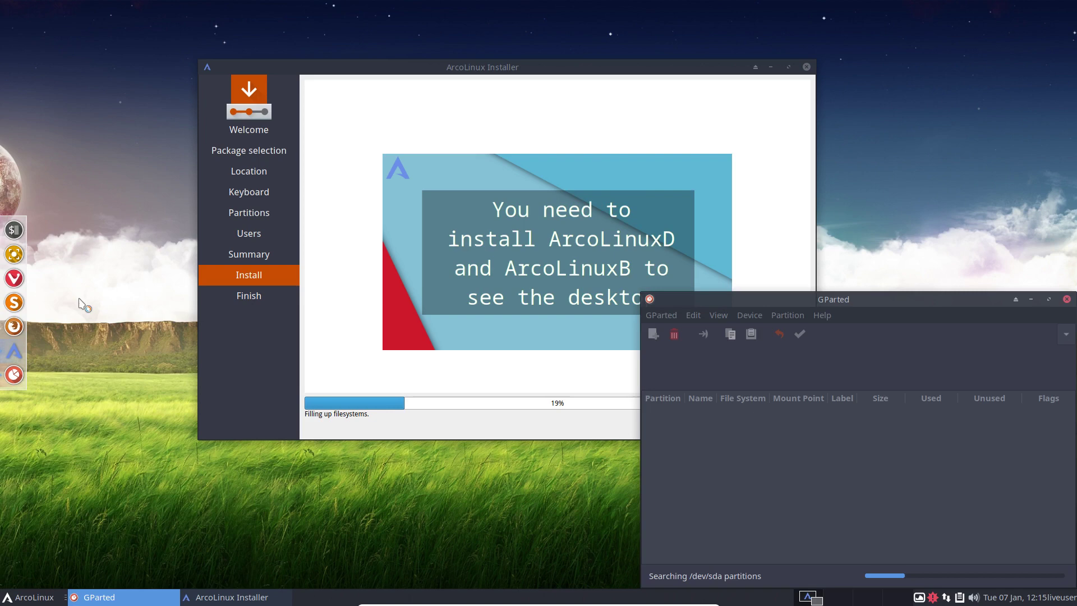
left_click_drag(852, 302, 416, 195)
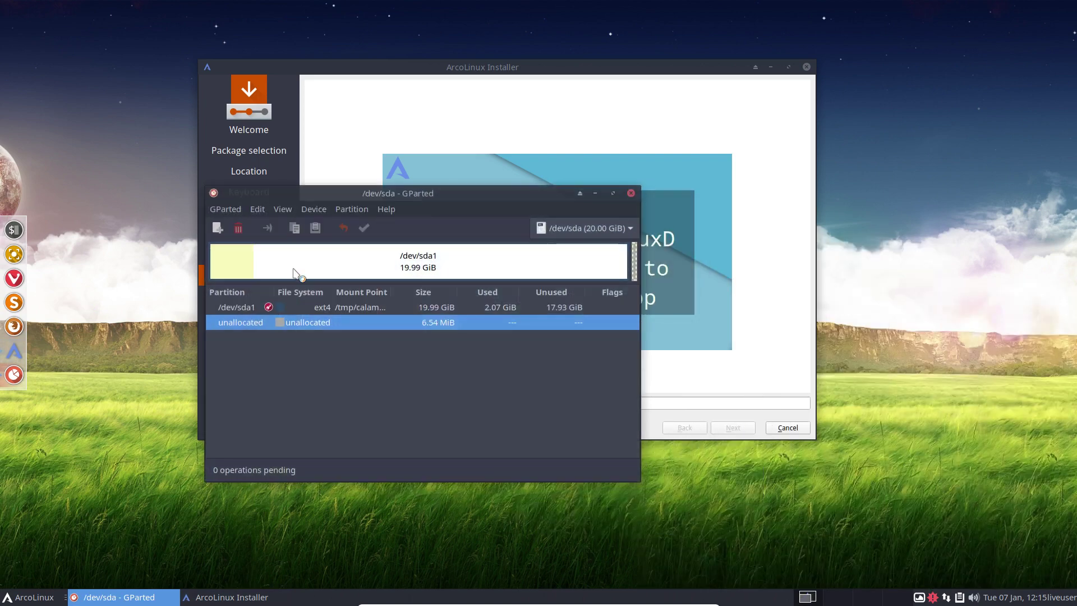
left_click(293, 273)
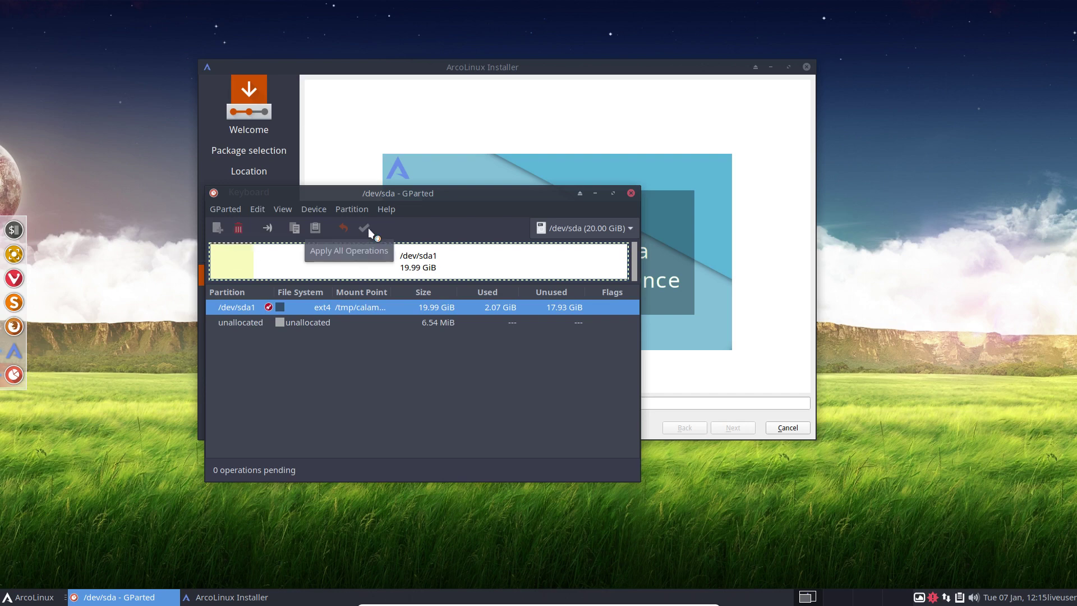
left_click(631, 193)
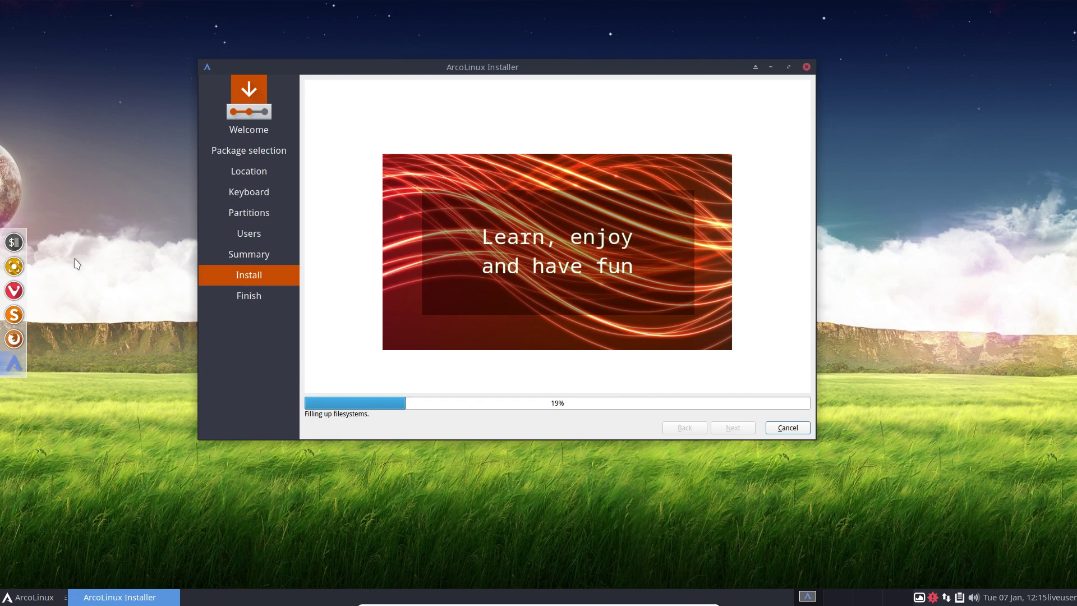
left_click(33, 597)
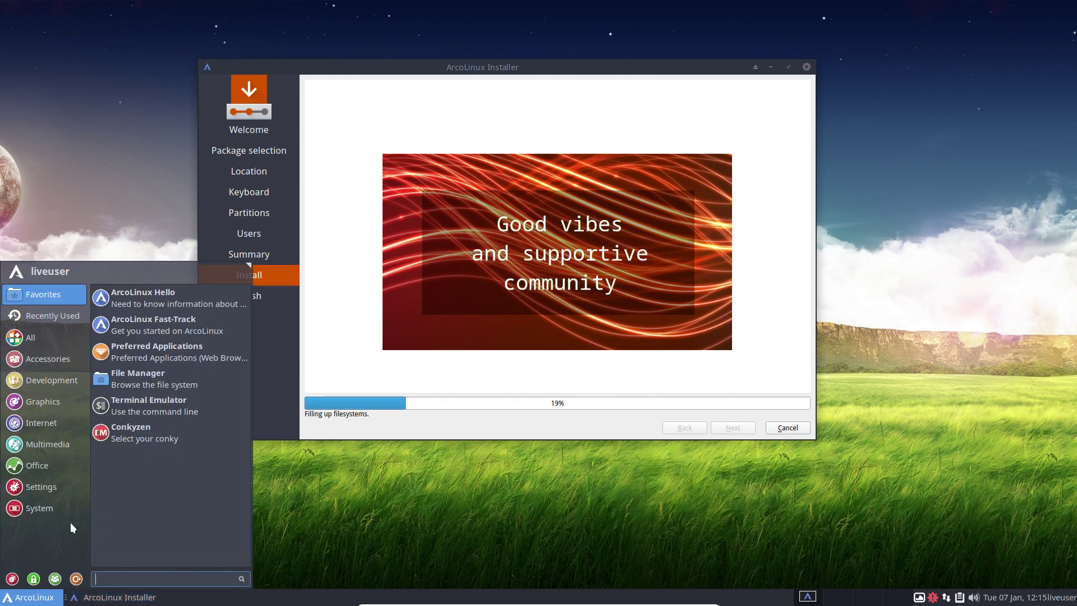
left_click(89, 220)
right_click(100, 295)
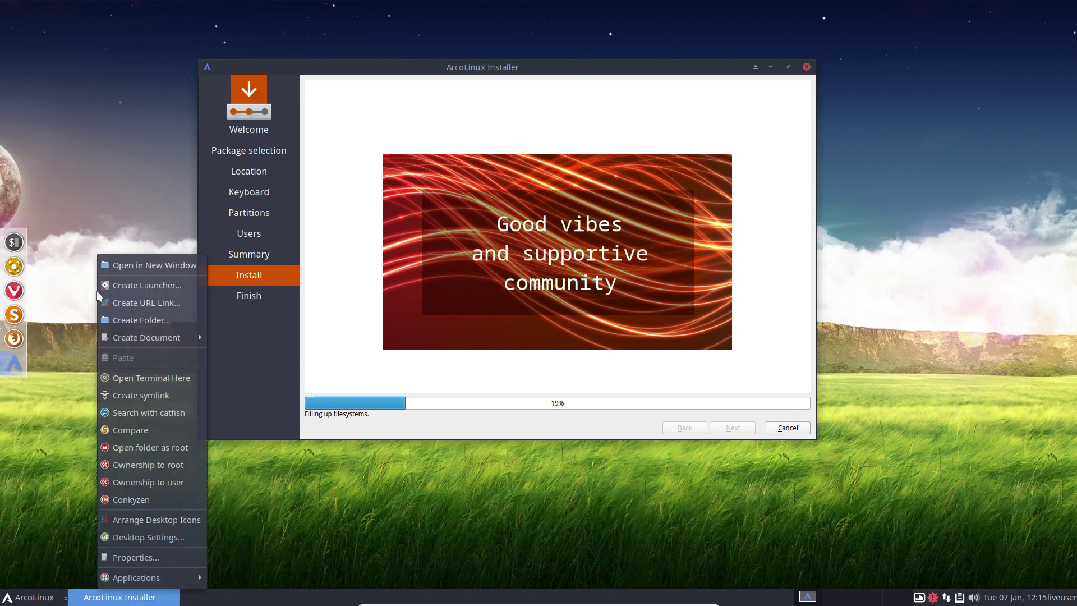
mouse_move(167, 581)
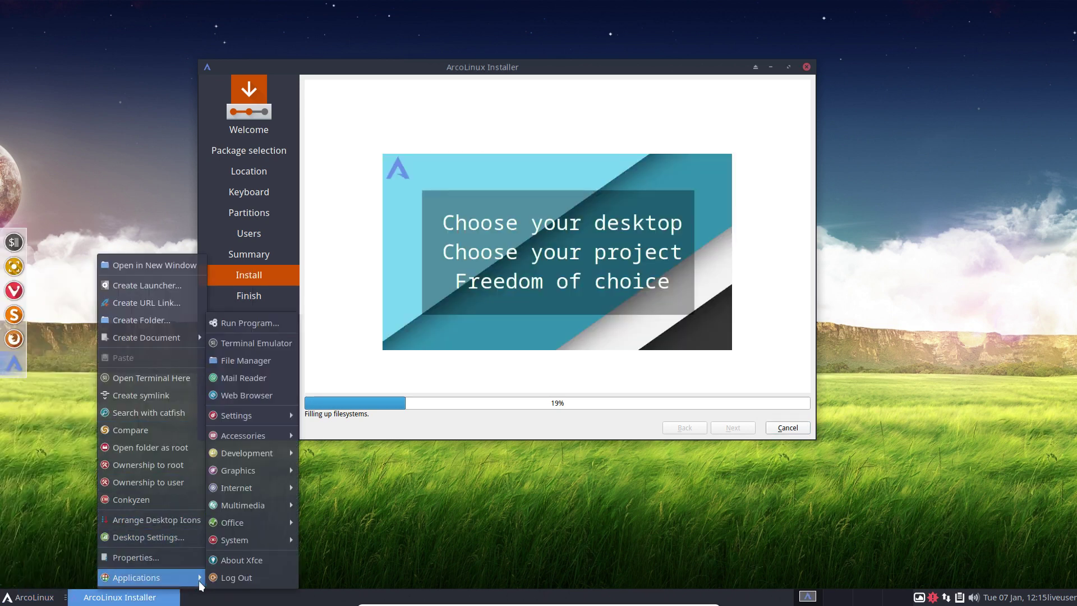
mouse_move(260, 545)
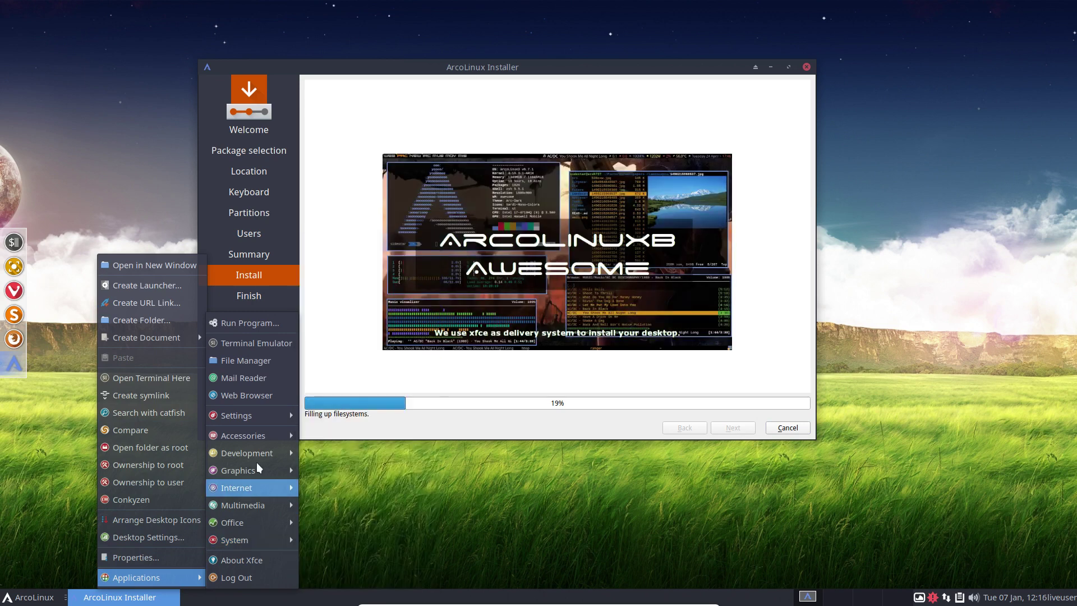
mouse_move(259, 416)
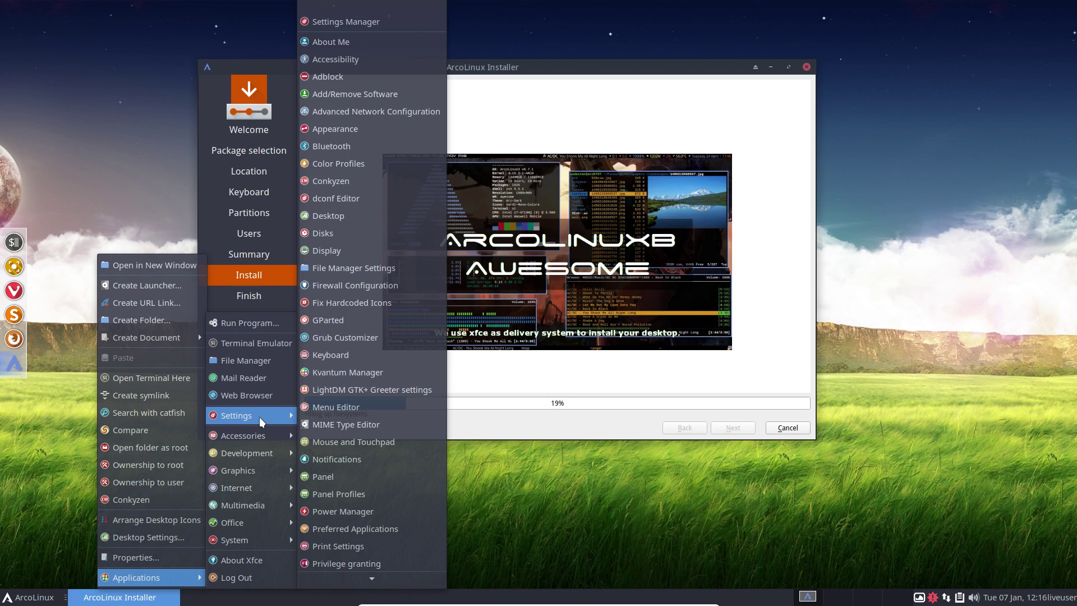
left_click(325, 323)
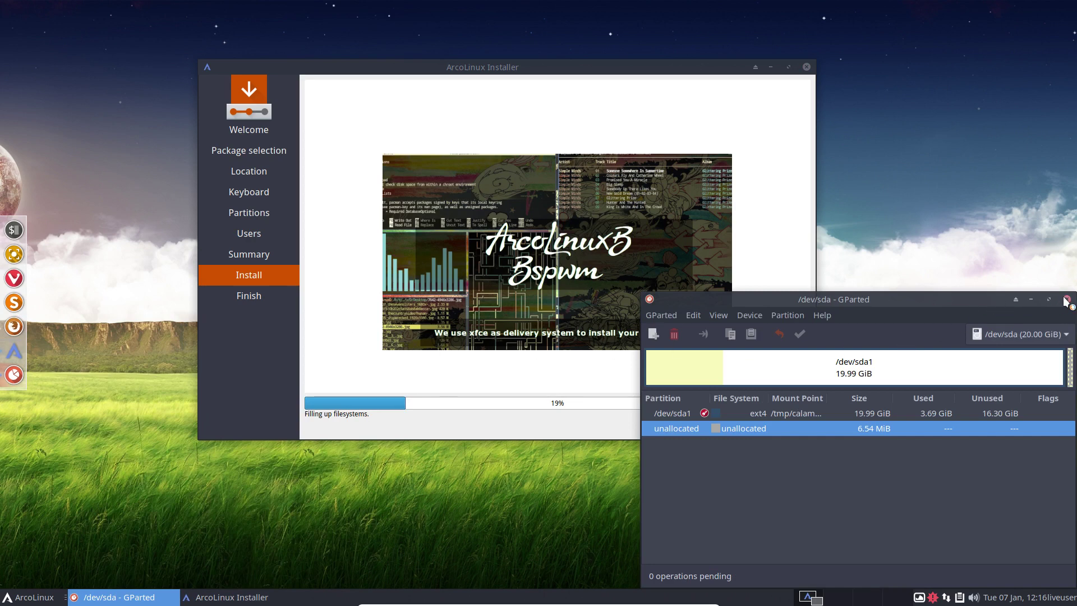
left_click(1067, 300)
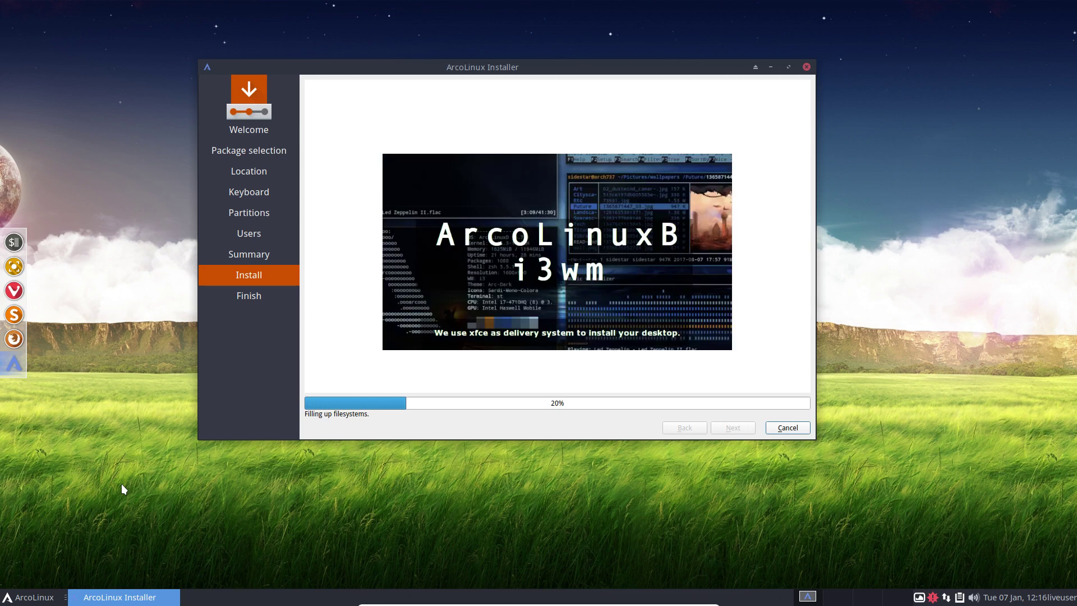
Open ArcoLinux information in Vivaldi, dismiss the media notice, set Vivaldi as default, close What's New.
left_click(31, 597)
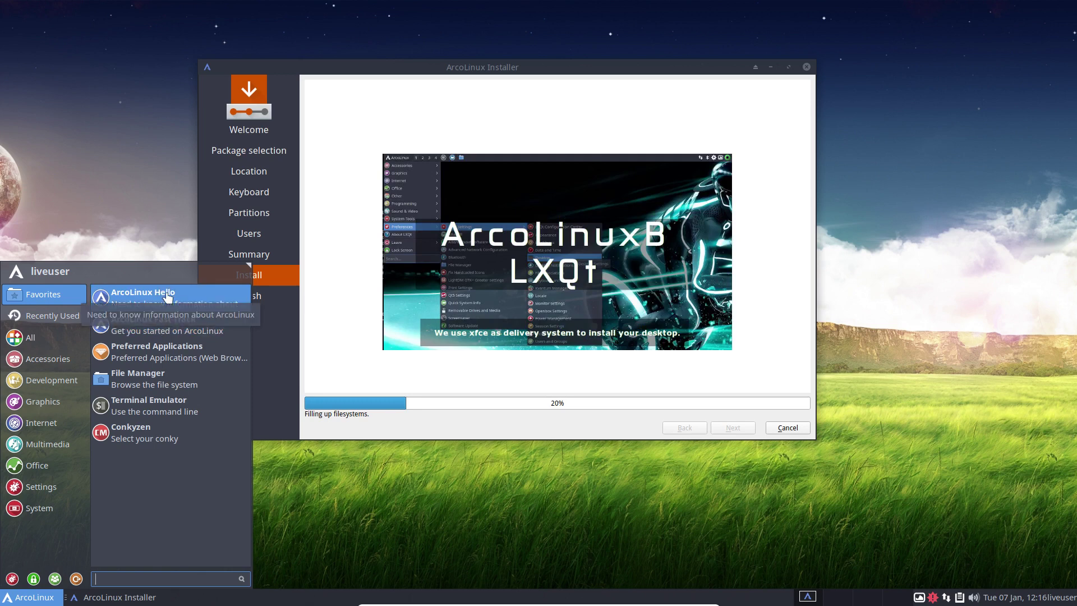
left_click(154, 304)
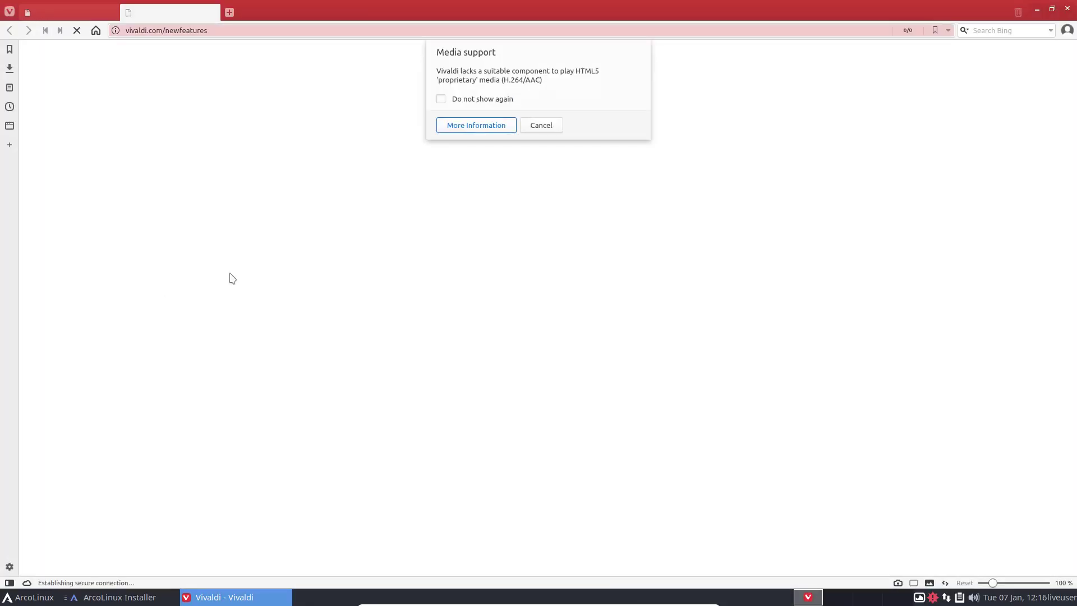
left_click(477, 100)
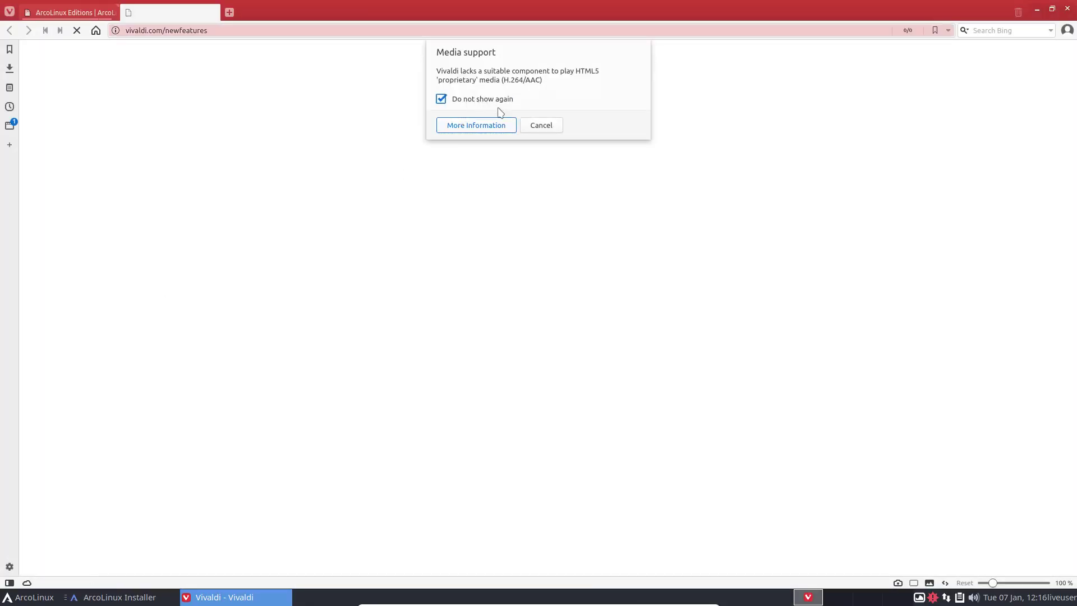
left_click(534, 126)
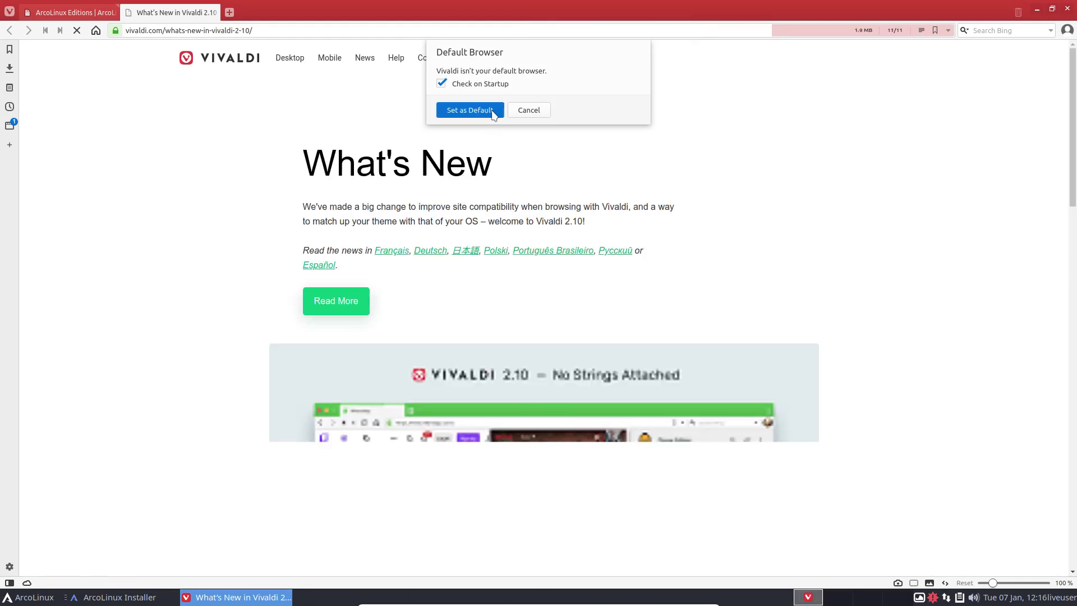
left_click(492, 109)
left_click(214, 12)
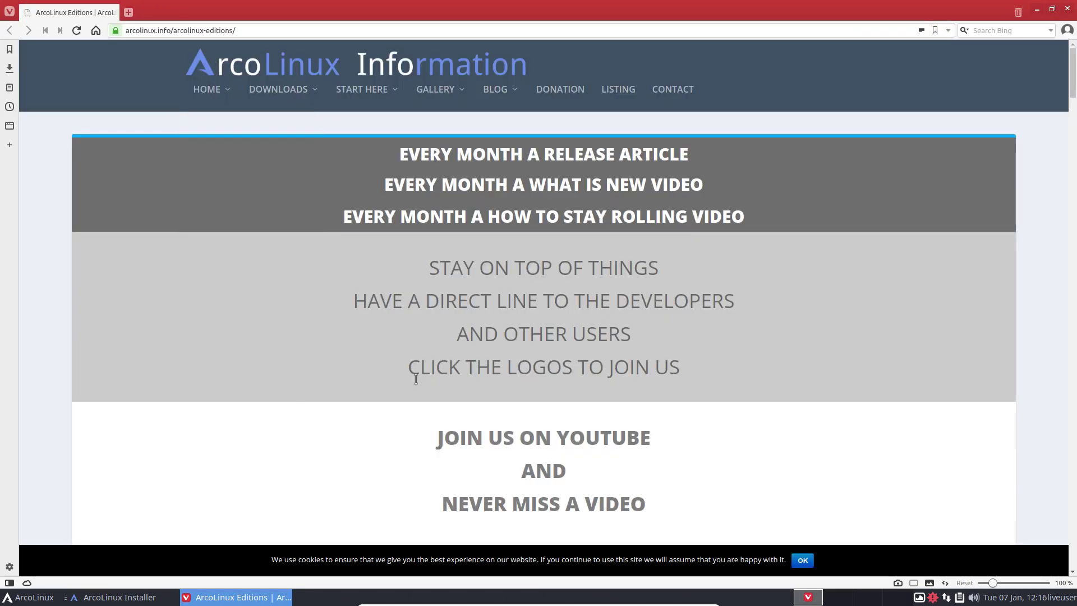
Accept the cookie notice and leave the new keyring with an empty, unencrypted password.
scroll(416, 380, "down", 1)
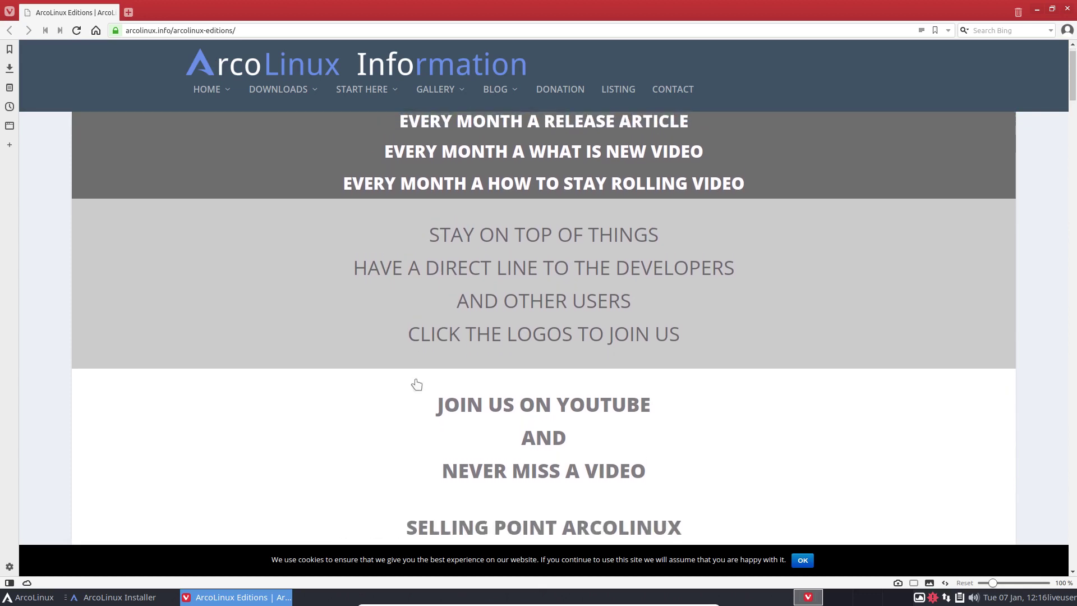
left_click(801, 560)
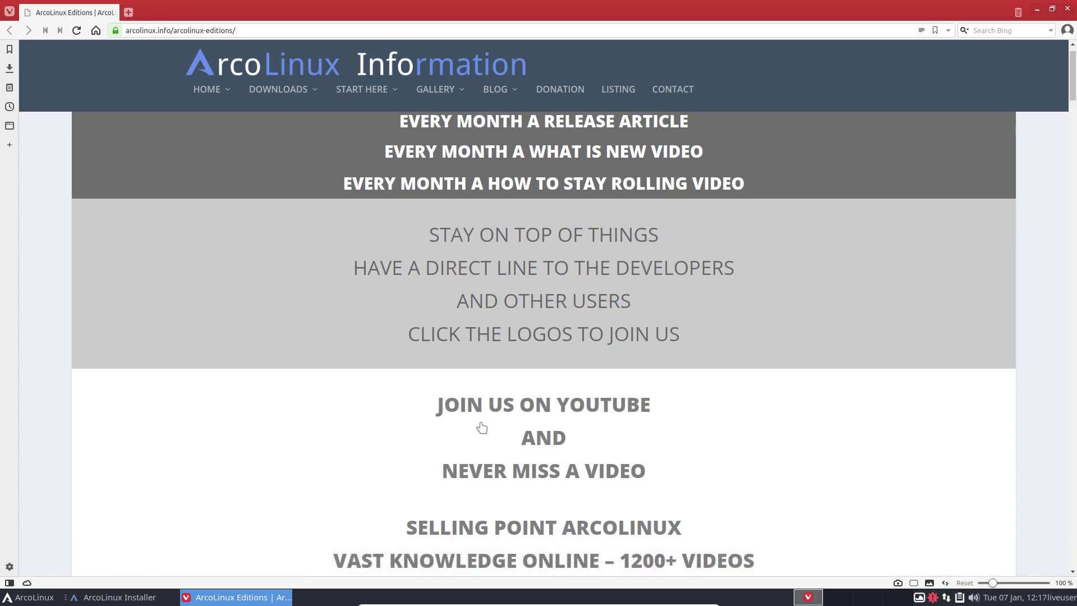
scroll(481, 427, "up", 1)
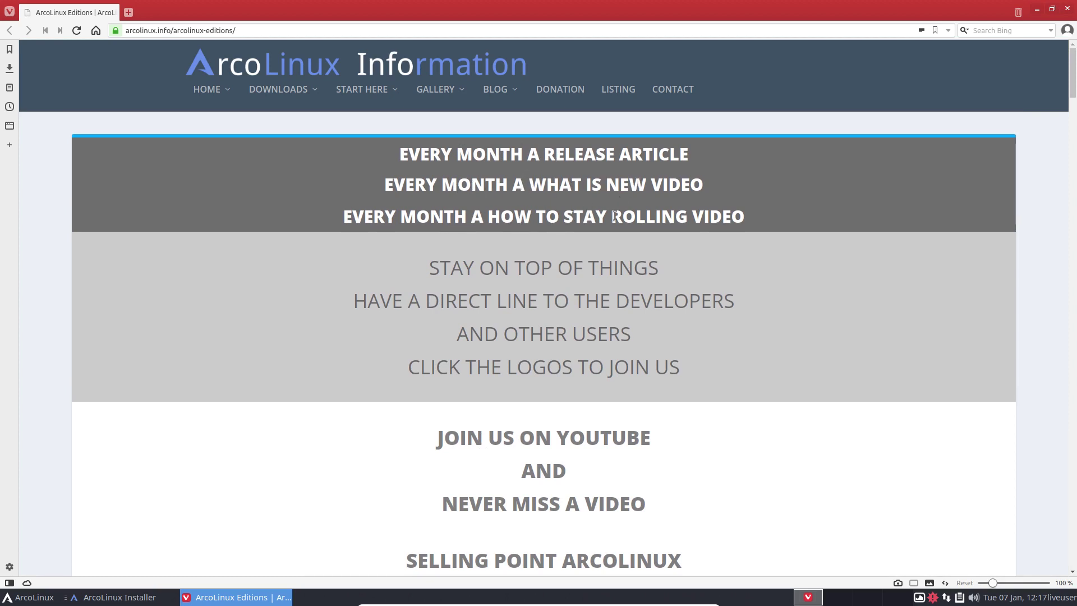
scroll(691, 219, "down", 2)
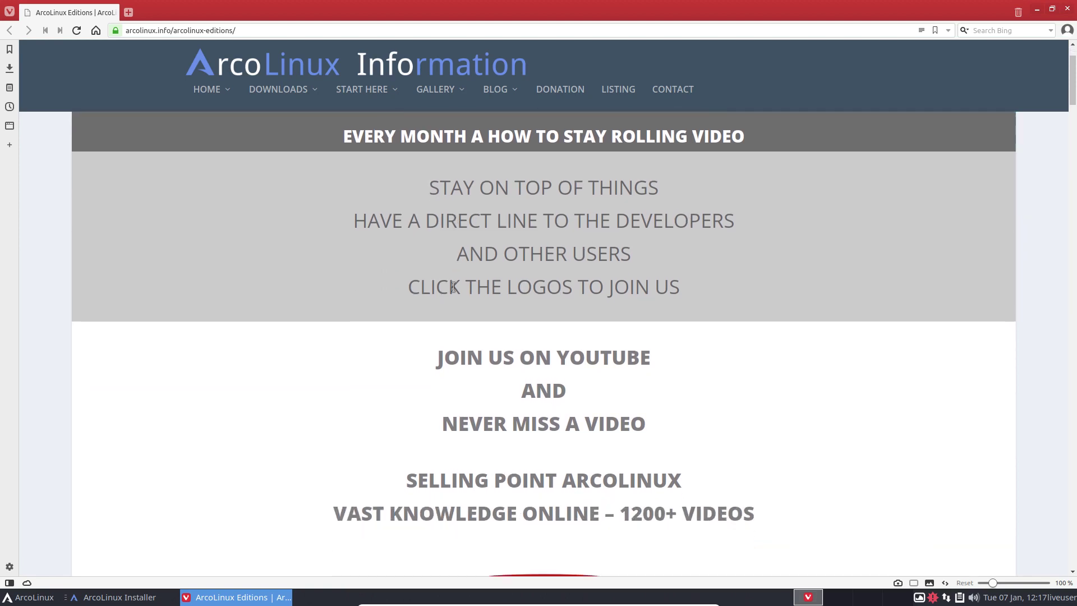
scroll(454, 287, "down", 3)
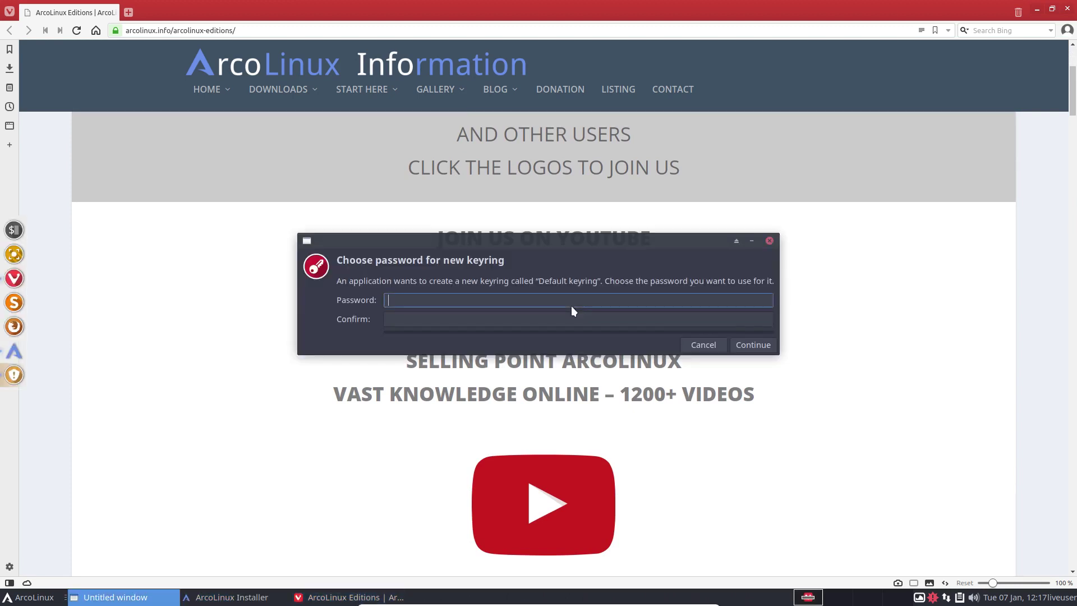
left_click(750, 344)
left_click(880, 312)
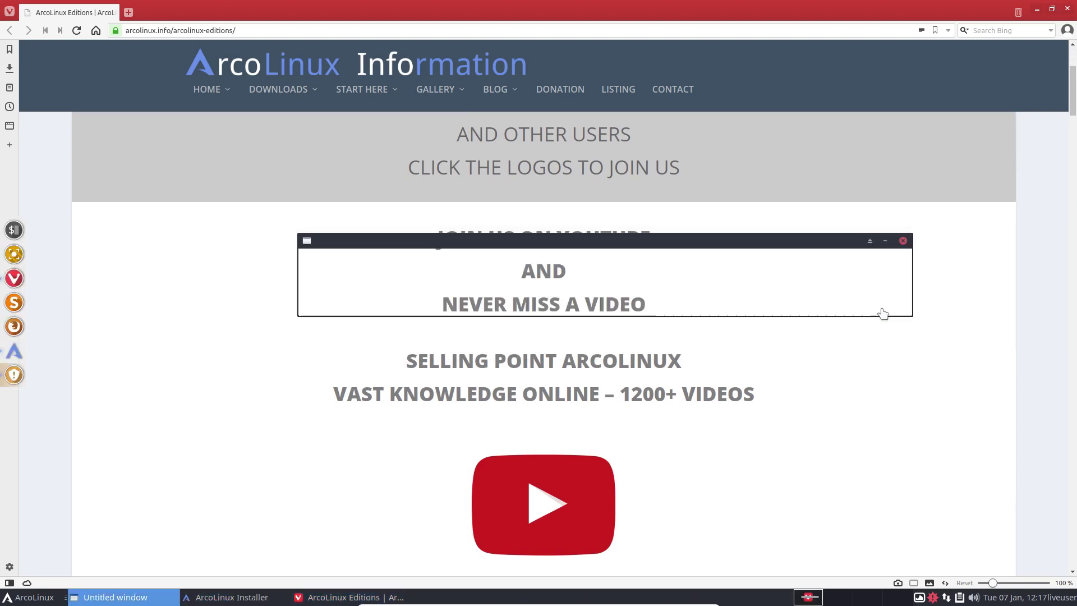
Scroll down the editions page, closing the YouTube playlists tab that opened by mistake.
scroll(567, 351, "down", 1)
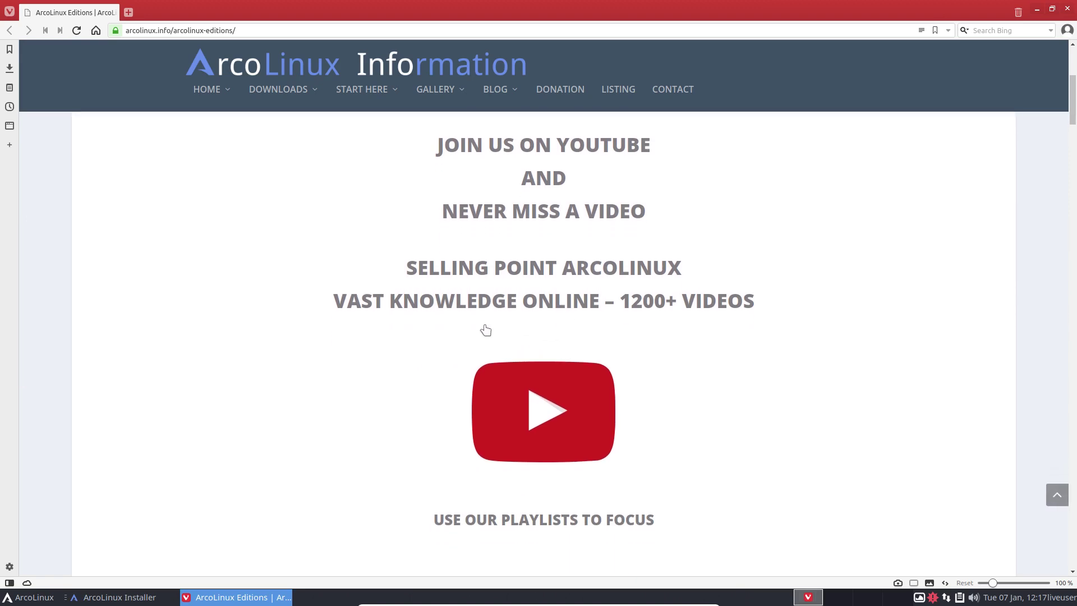
scroll(449, 327, "down", 1)
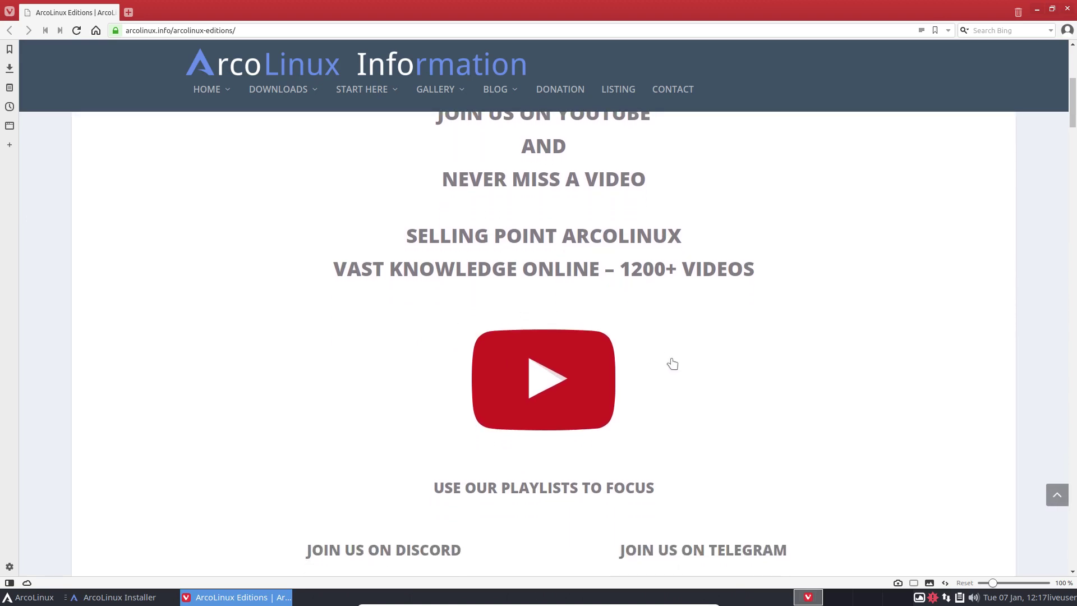
scroll(672, 364, "down", 2)
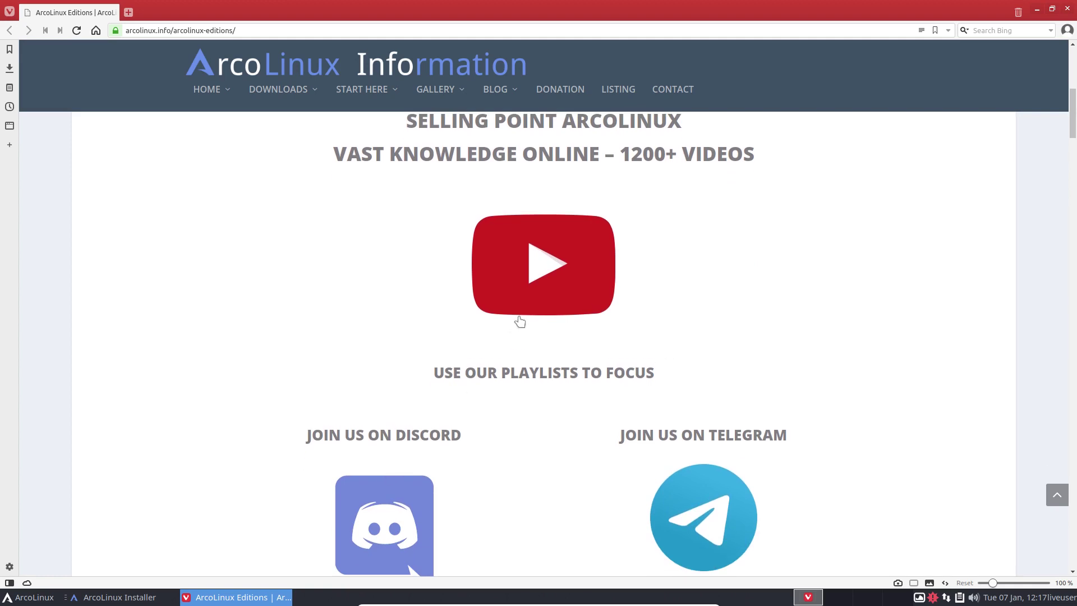
left_click(542, 377)
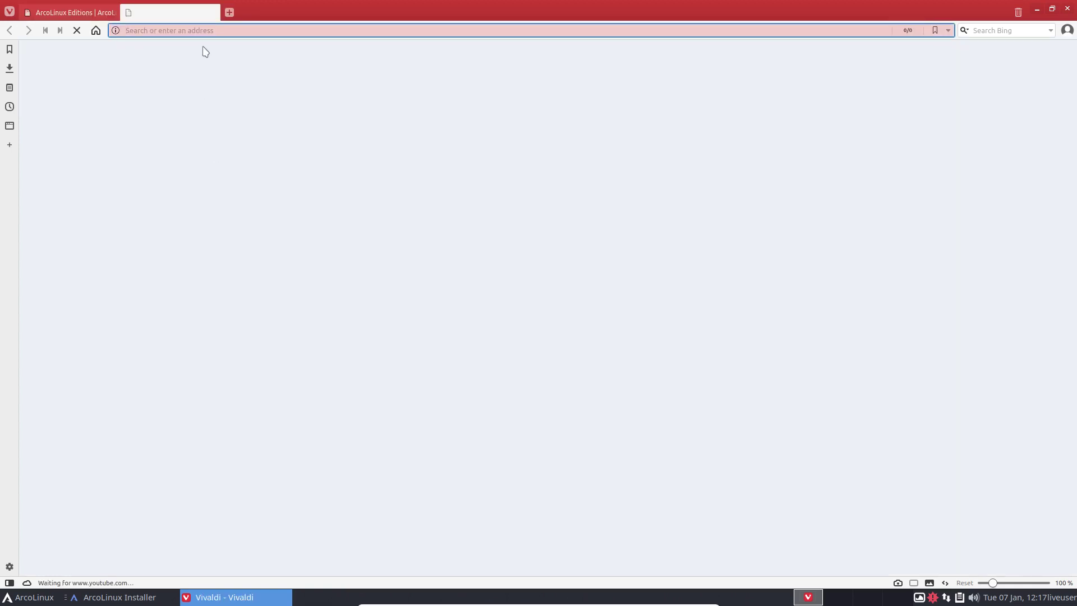
left_click(214, 13)
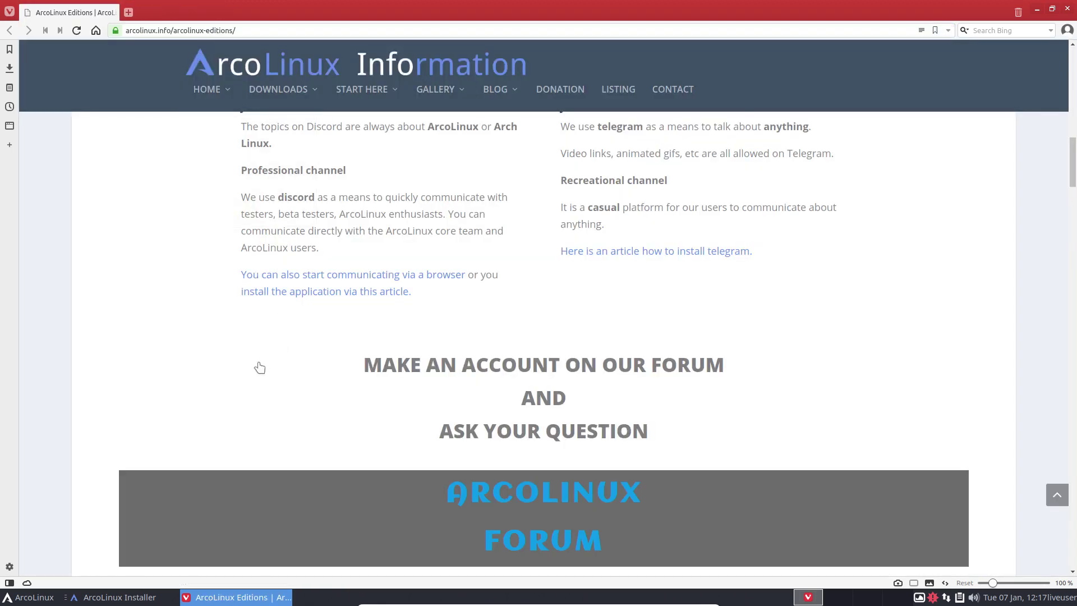
scroll(259, 365, "up", 3)
scroll(257, 365, "down", 5)
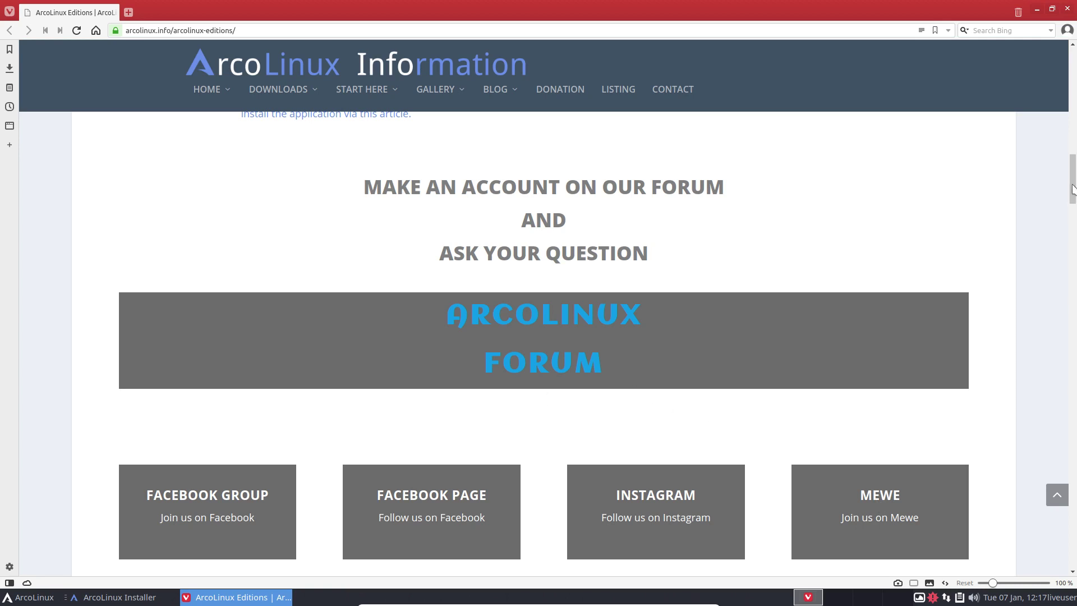
left_click_drag(1076, 210, 1074, 235)
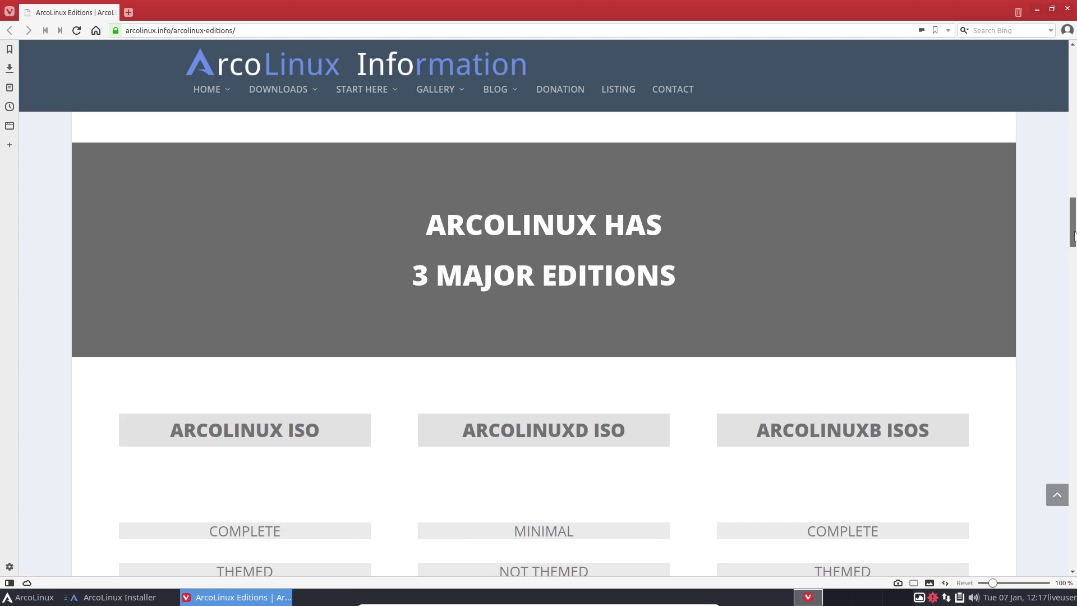
Scroll through the three-edition table and four-phase Learning Path, then open the ArcoLinux application menu.
scroll(306, 405, "down", 3)
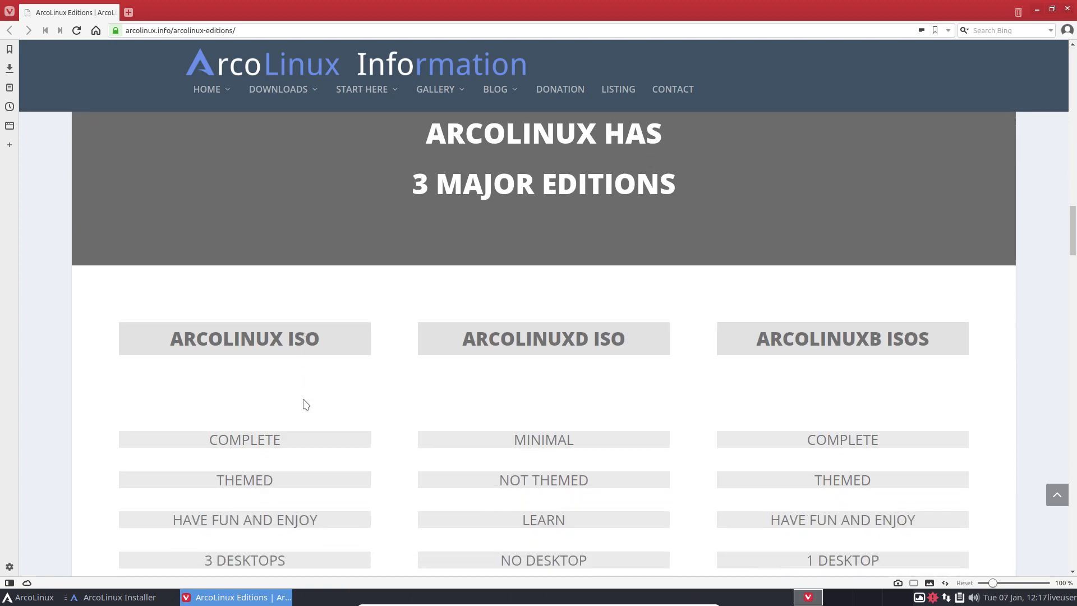
scroll(543, 342, "down", 1)
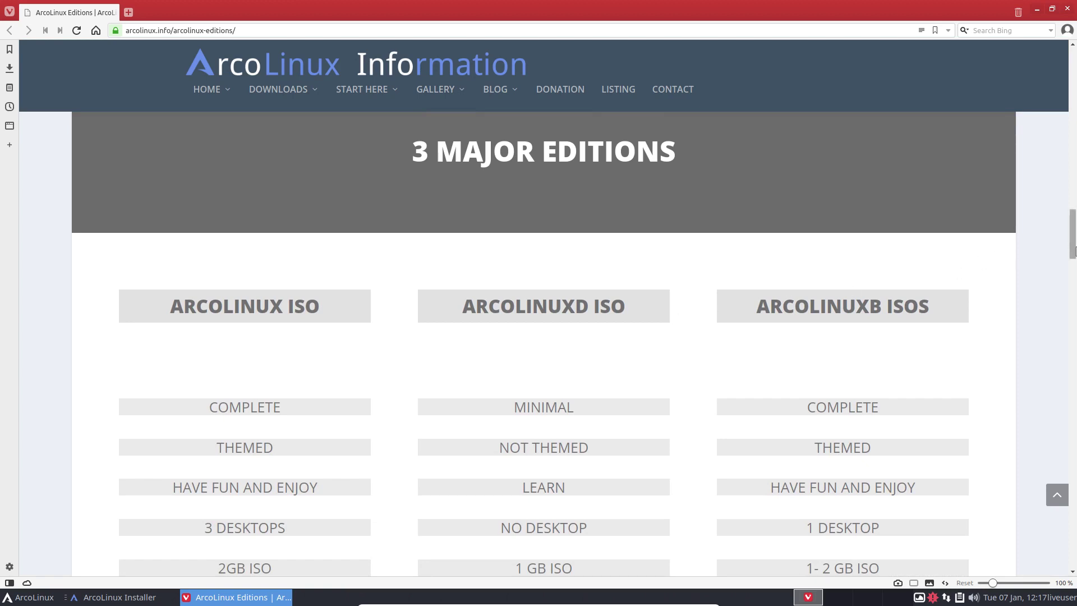
left_click_drag(1073, 250, 1073, 480)
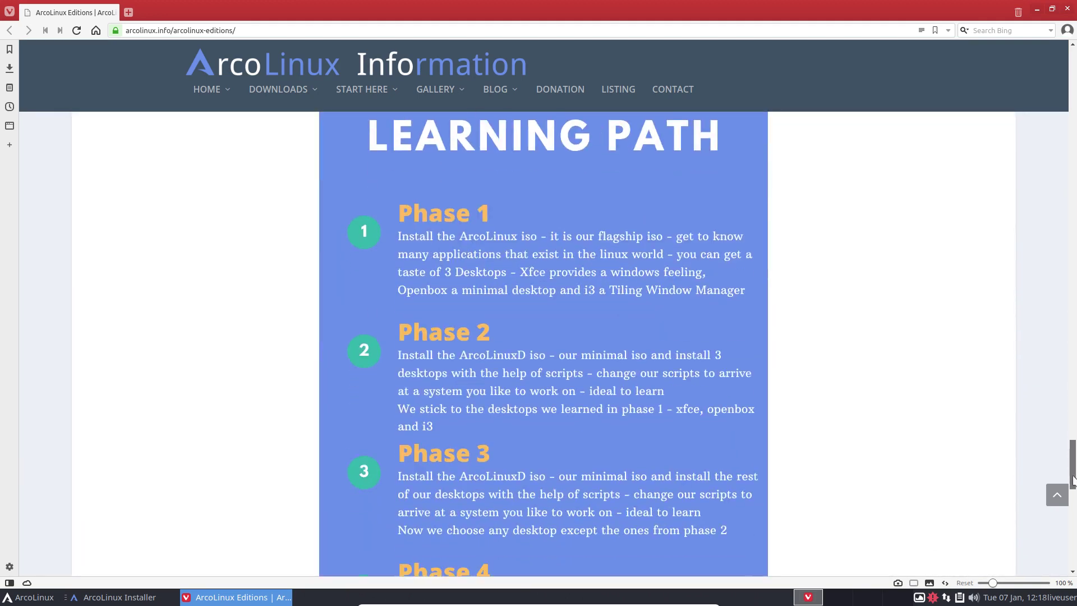
scroll(572, 363, "down", 5)
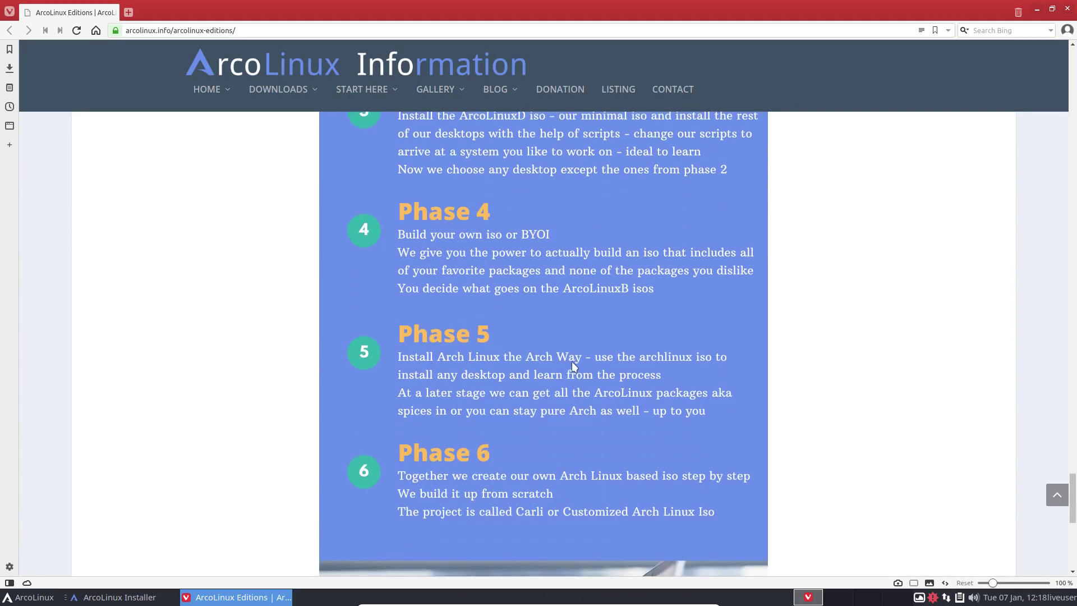
scroll(573, 366, "up", 6)
scroll(574, 366, "up", 2)
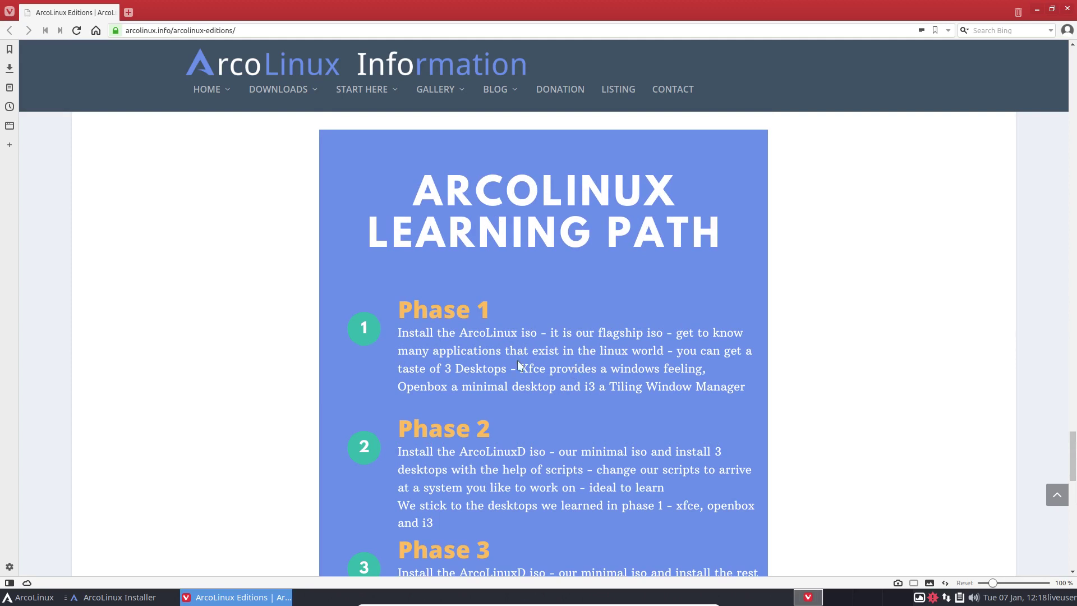
scroll(441, 347, "down", 2)
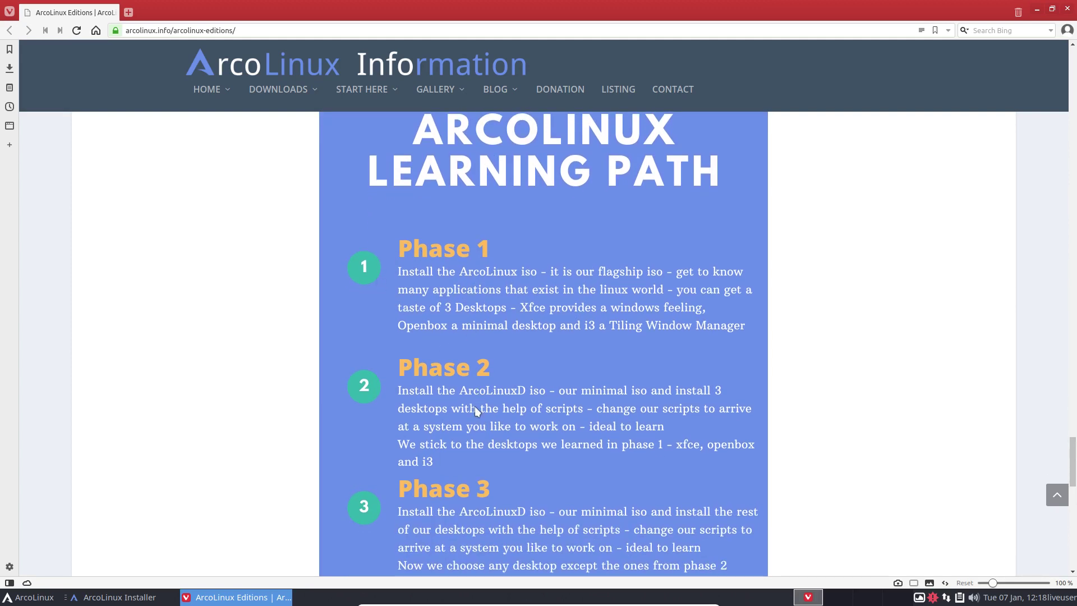
scroll(475, 408, "down", 1)
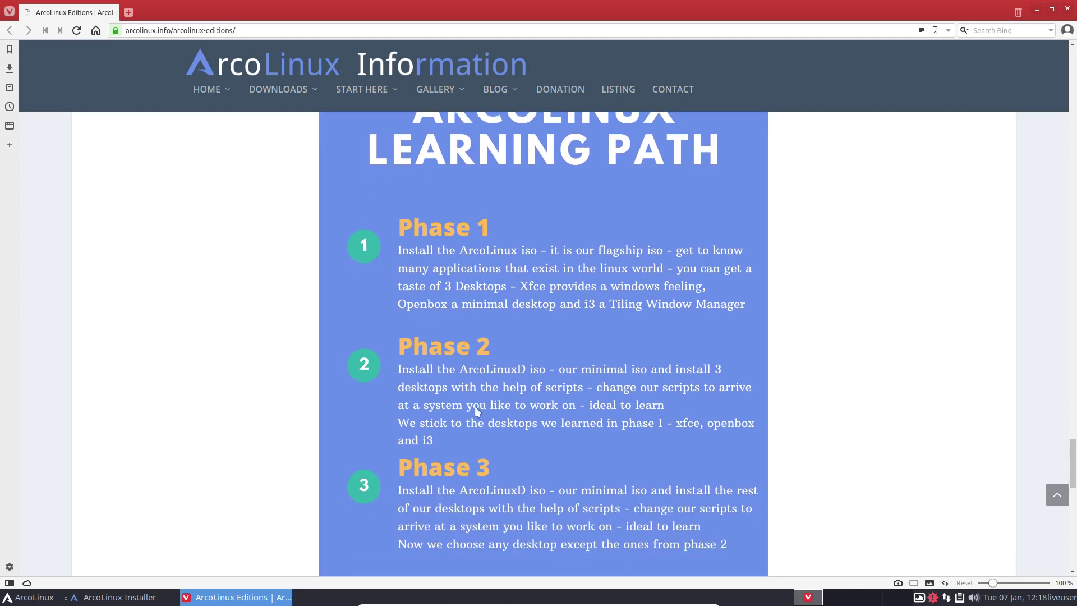
scroll(474, 410, "down", 1)
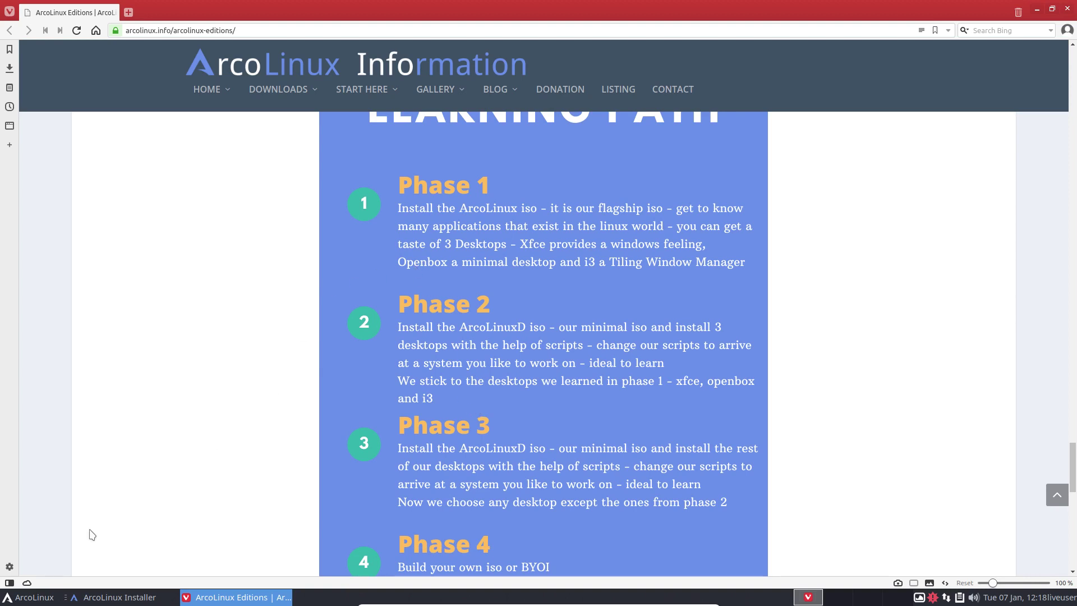
left_click(26, 597)
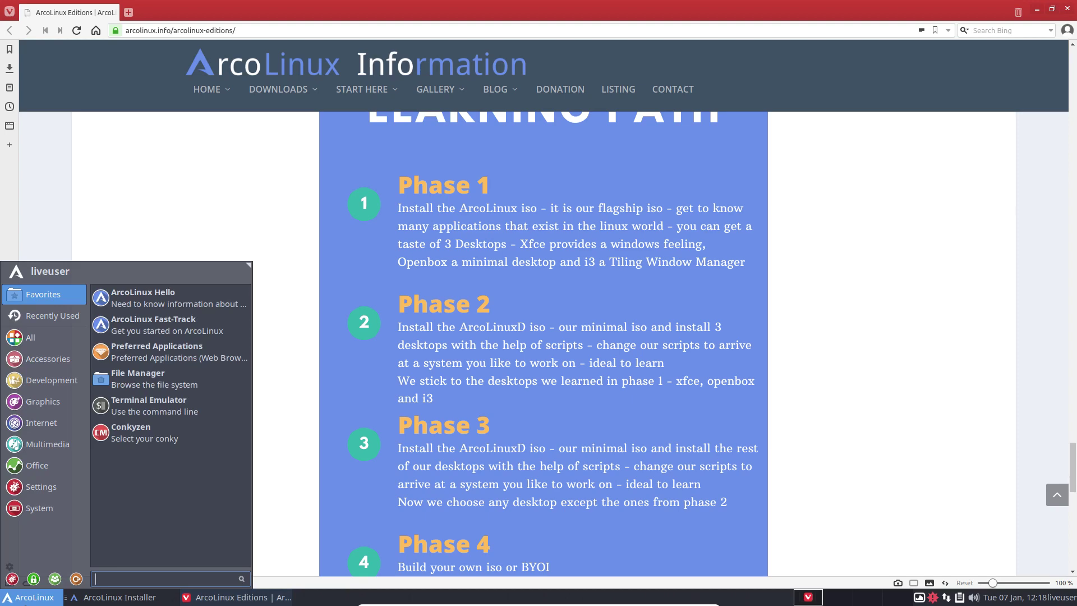
Launch the Fast-Track guide and expand Checking ISO, Writing ISO to USB, BIOS/UEFI and NVIDIA sections.
left_click(172, 328)
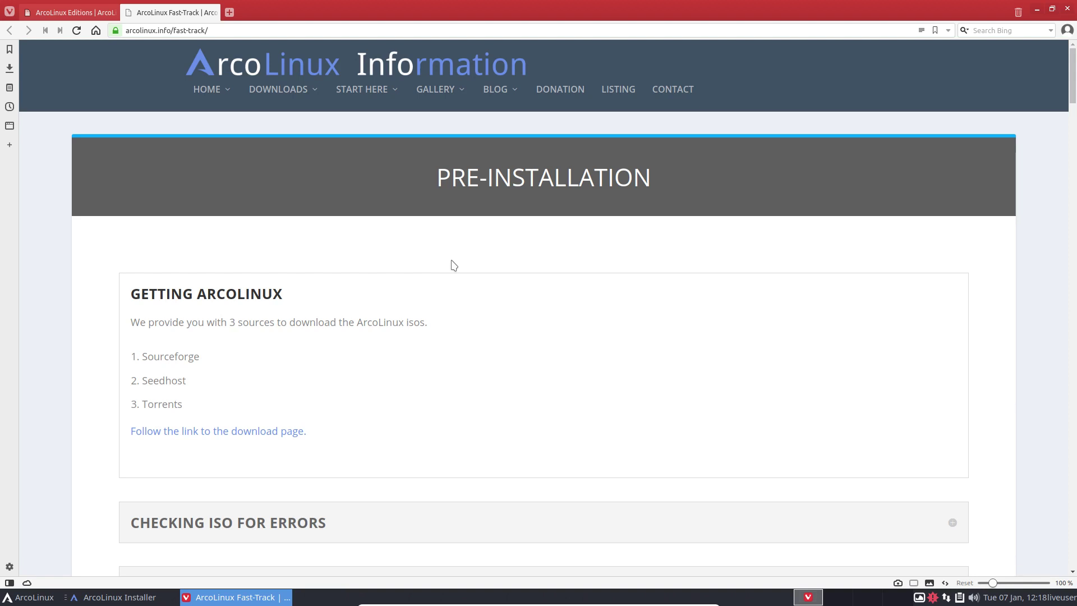
scroll(454, 265, "down", 3)
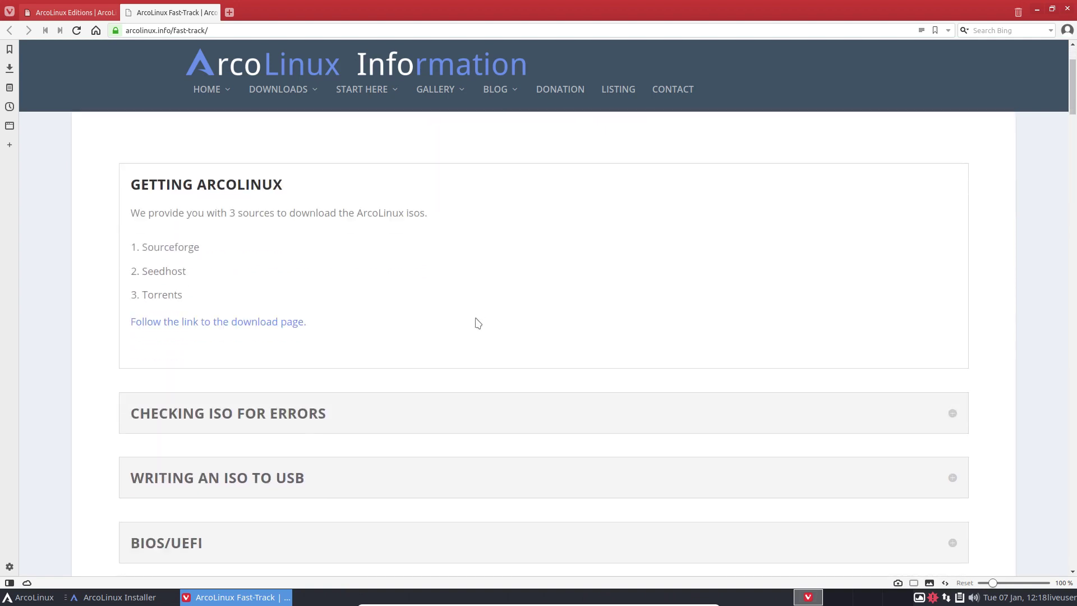
scroll(477, 323, "down", 3)
left_click(276, 317)
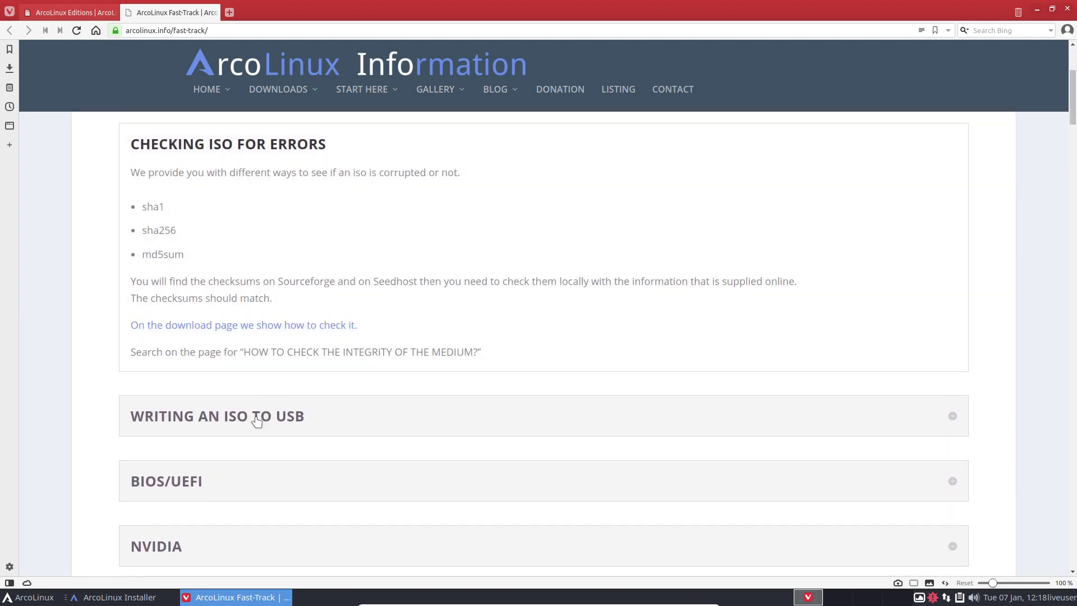
left_click(258, 415)
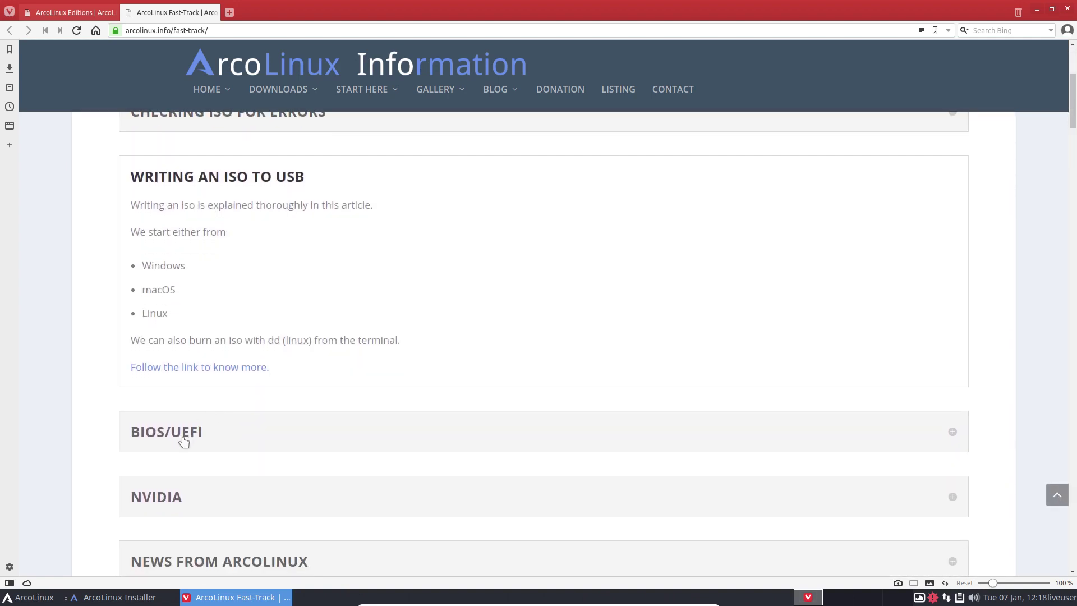
left_click(181, 433)
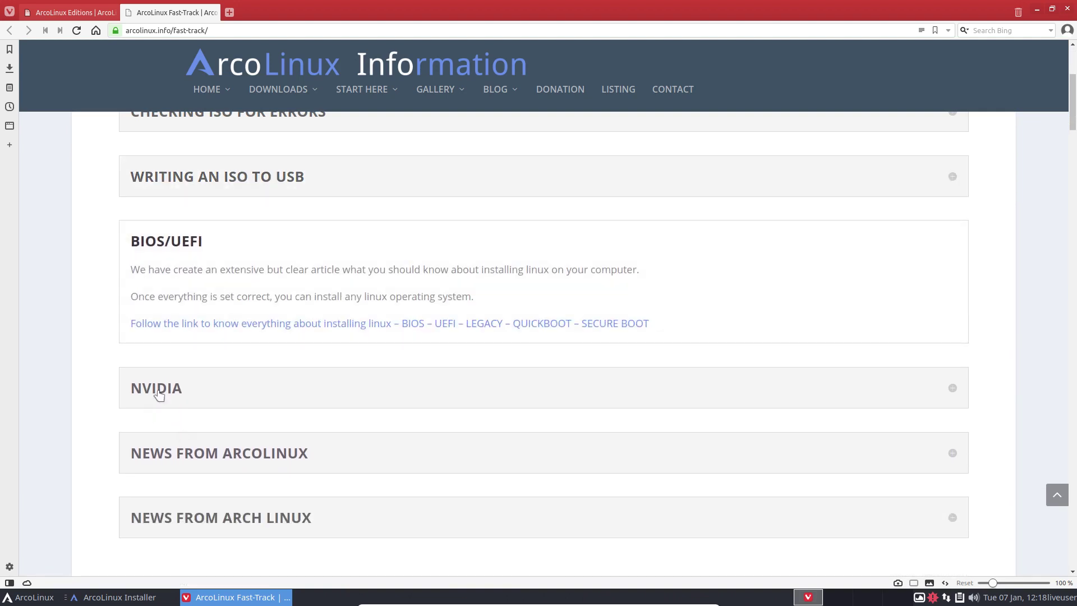
left_click(159, 396)
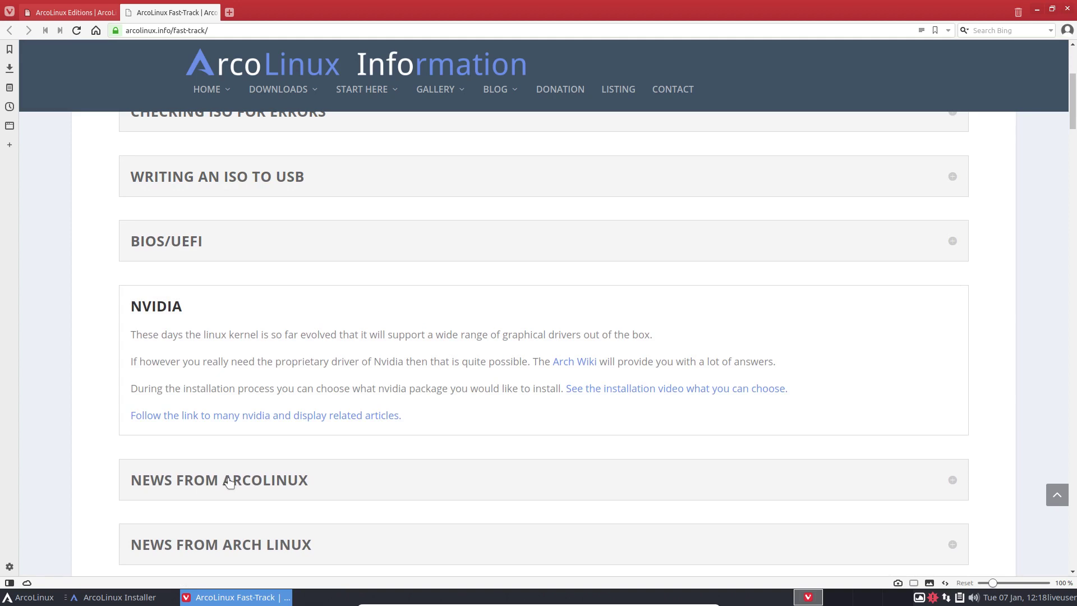
Expand News from ArcoLinux, News from Arch Linux and Things to do after a clean install.
left_click(229, 482)
scroll(250, 482, "down", 1)
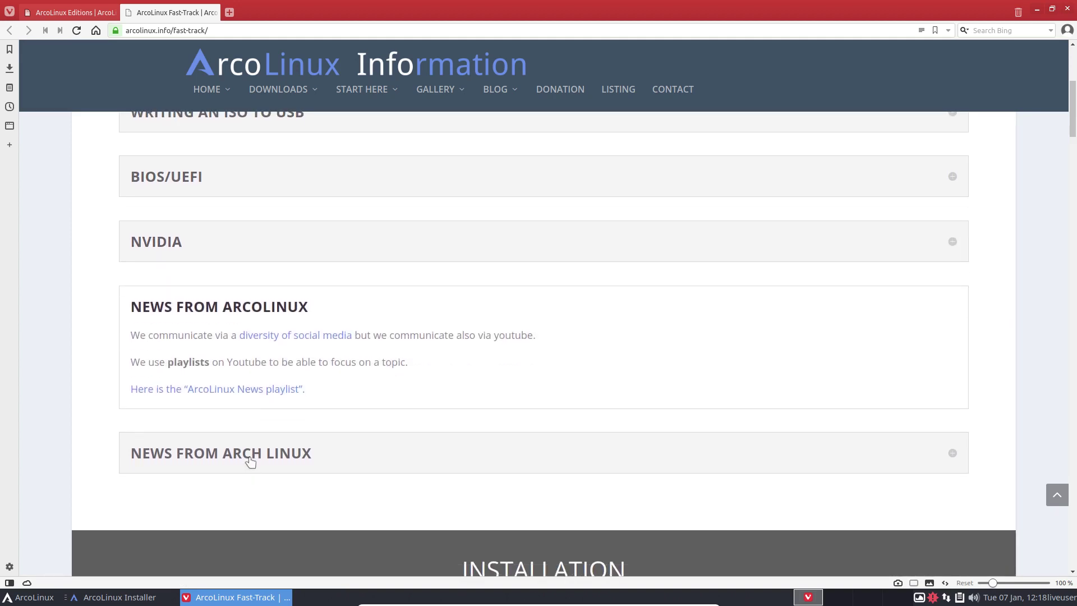
left_click(251, 461)
scroll(497, 413, "down", 1)
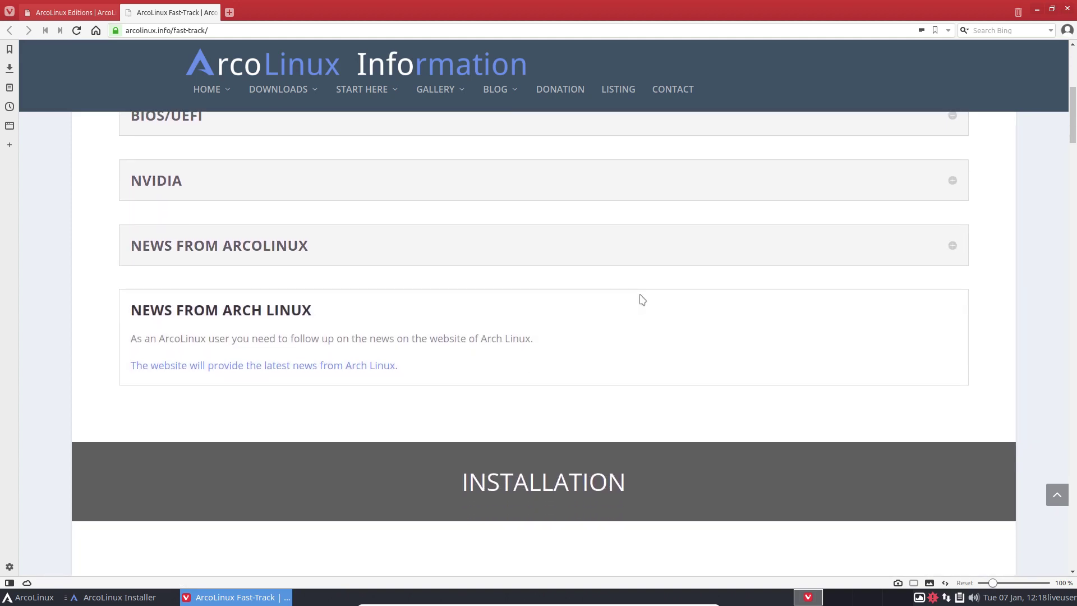
scroll(630, 327, "down", 7)
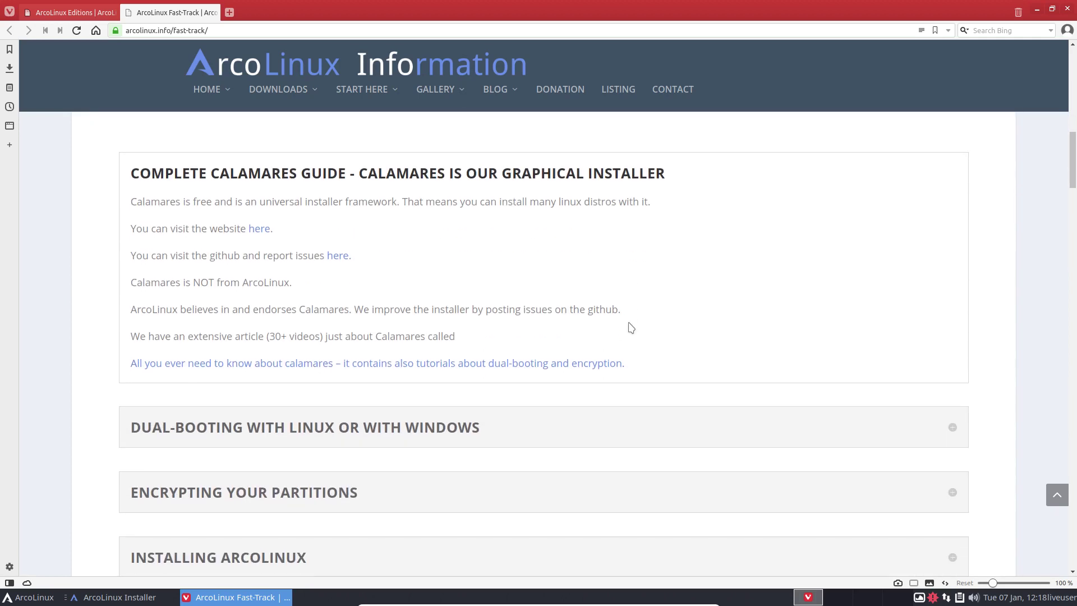
scroll(632, 327, "down", 1)
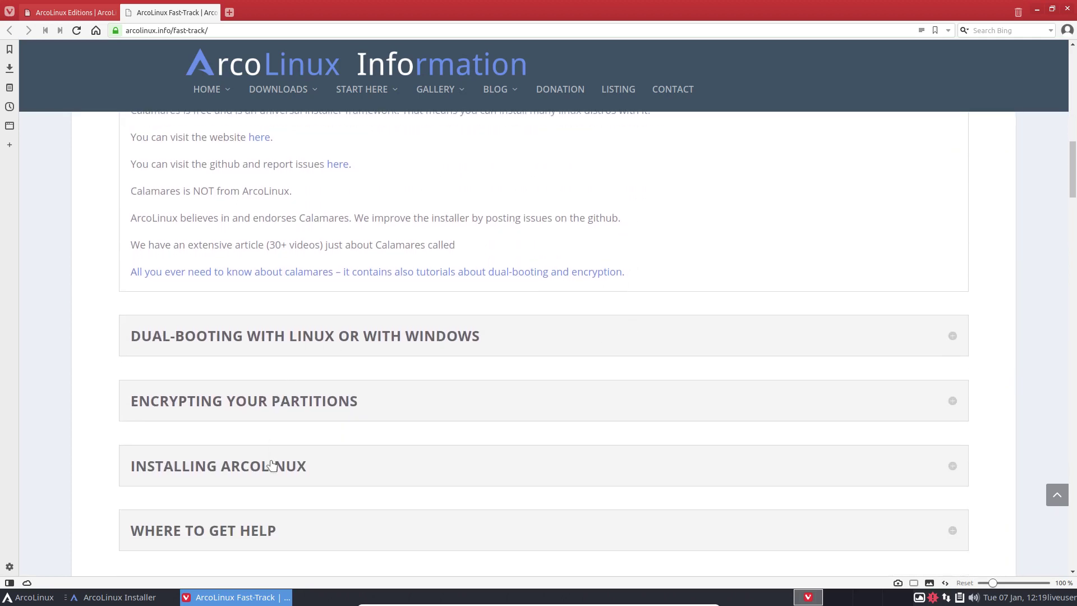
scroll(274, 465, "down", 1)
scroll(423, 396, "down", 5)
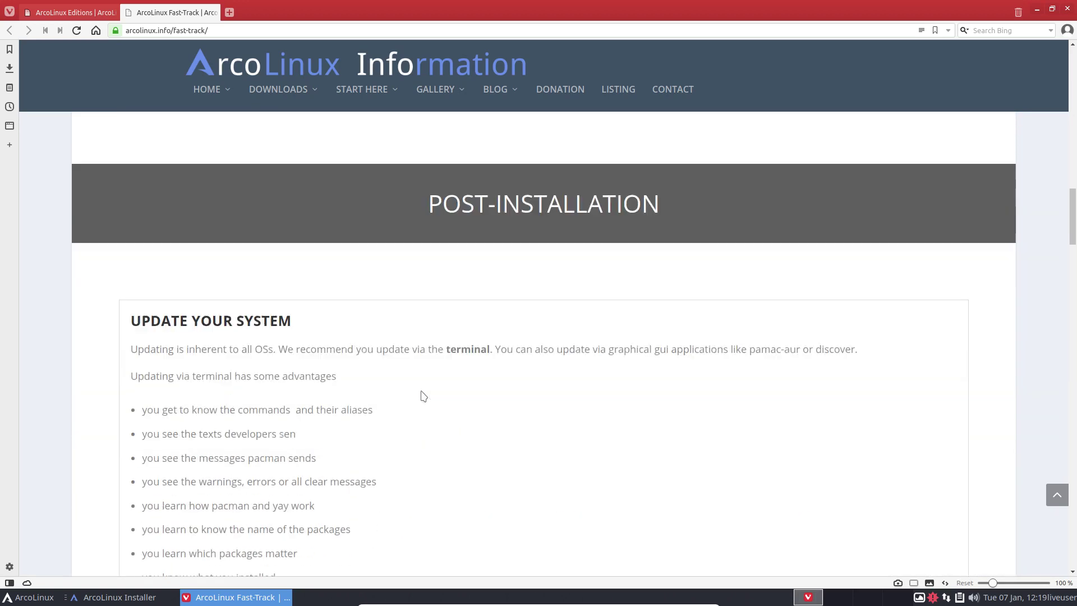
scroll(424, 396, "down", 4)
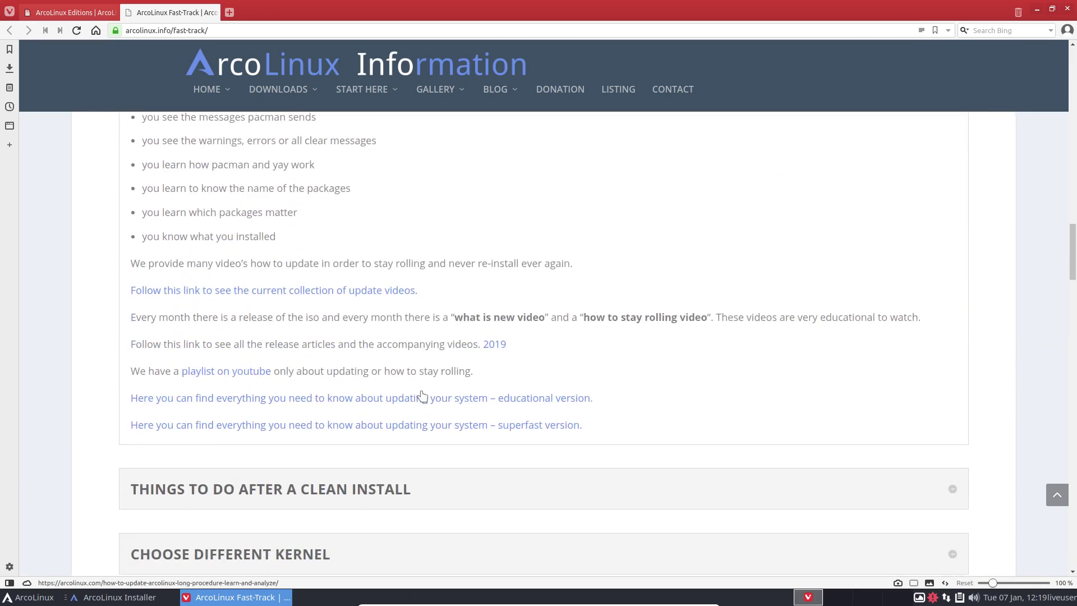
left_click(382, 348)
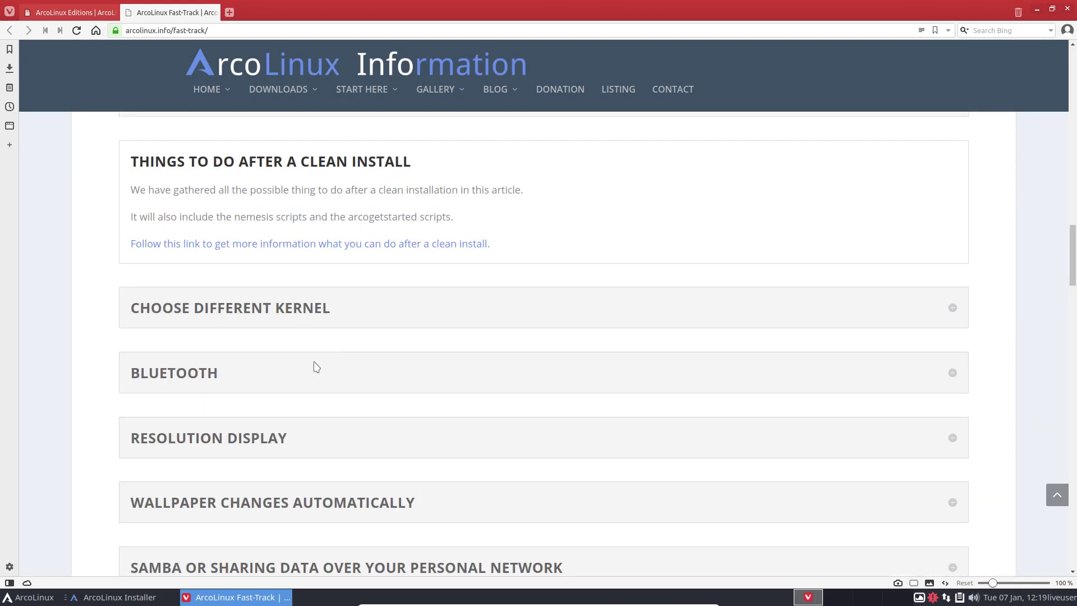
scroll(316, 369, "down", 3)
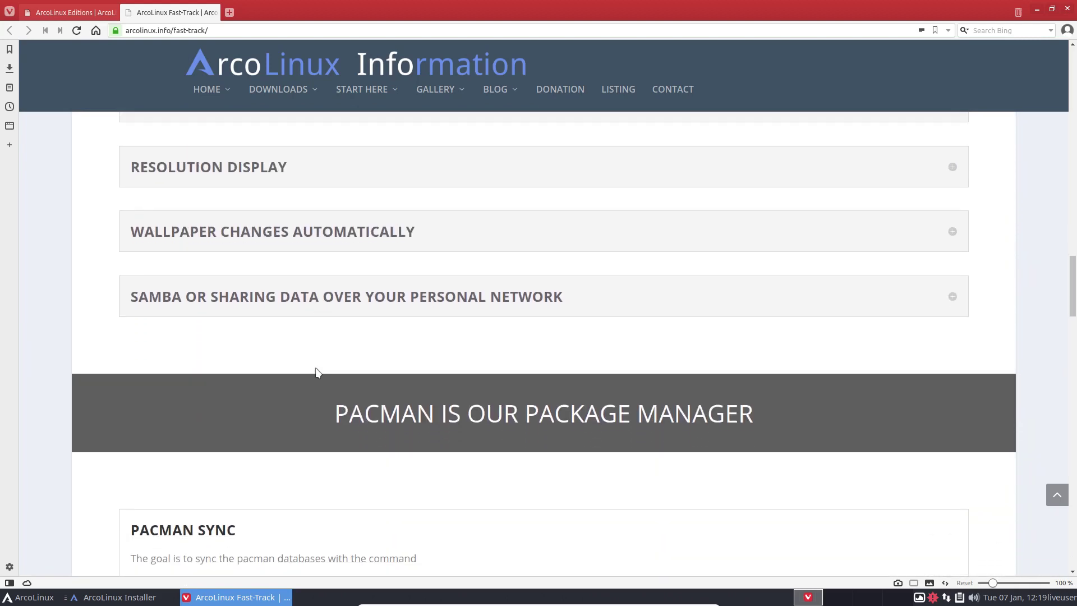
mouse_move(222, 100)
scroll(362, 351, "down", 2)
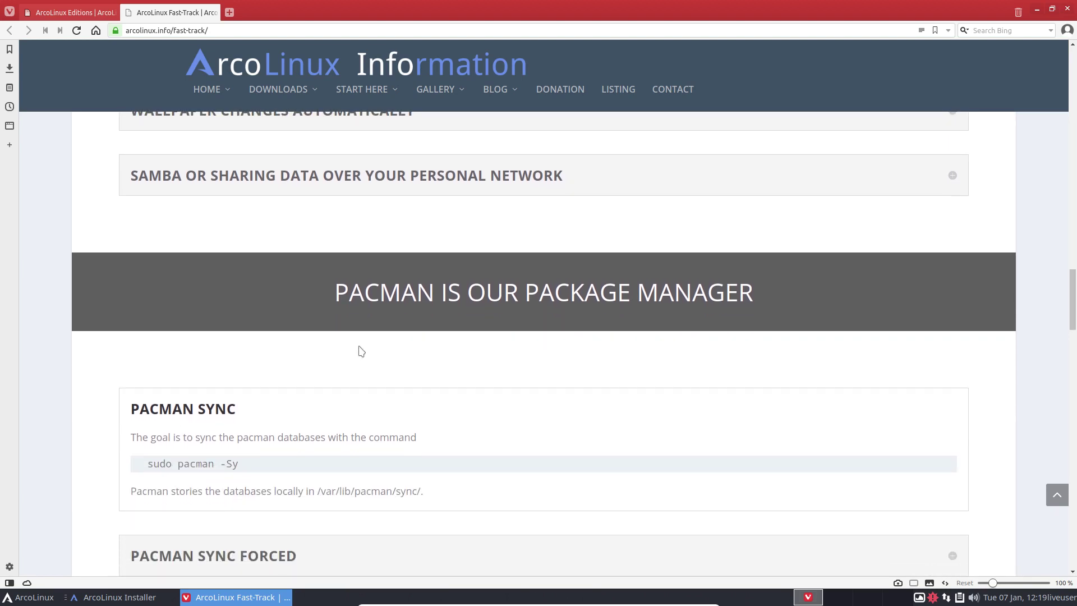
scroll(362, 351, "down", 3)
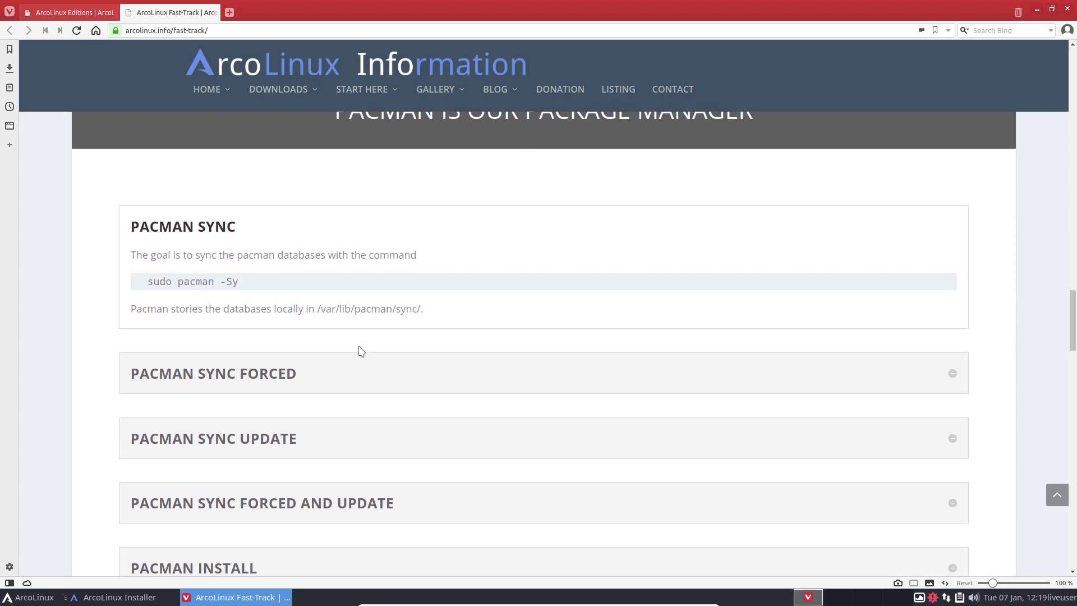
scroll(361, 348, "up", 1)
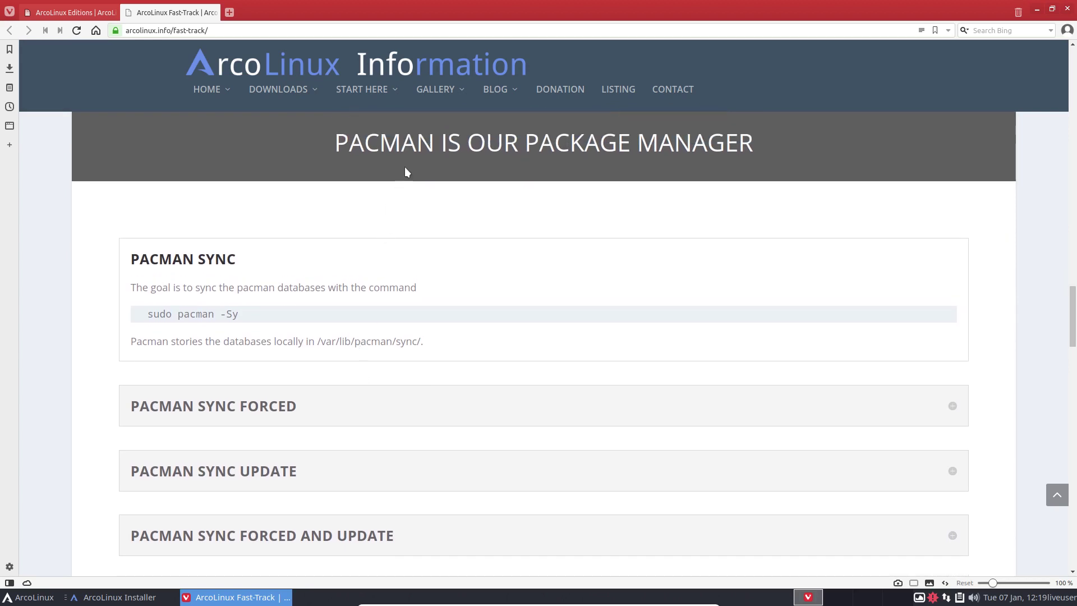
scroll(407, 231, "down", 4)
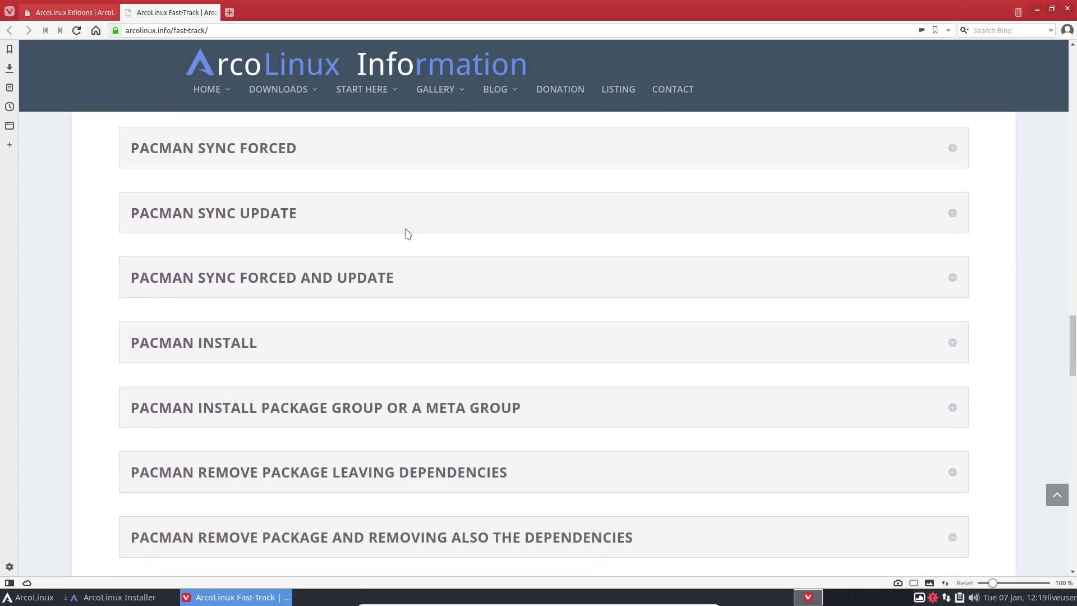
scroll(407, 234, "down", 9)
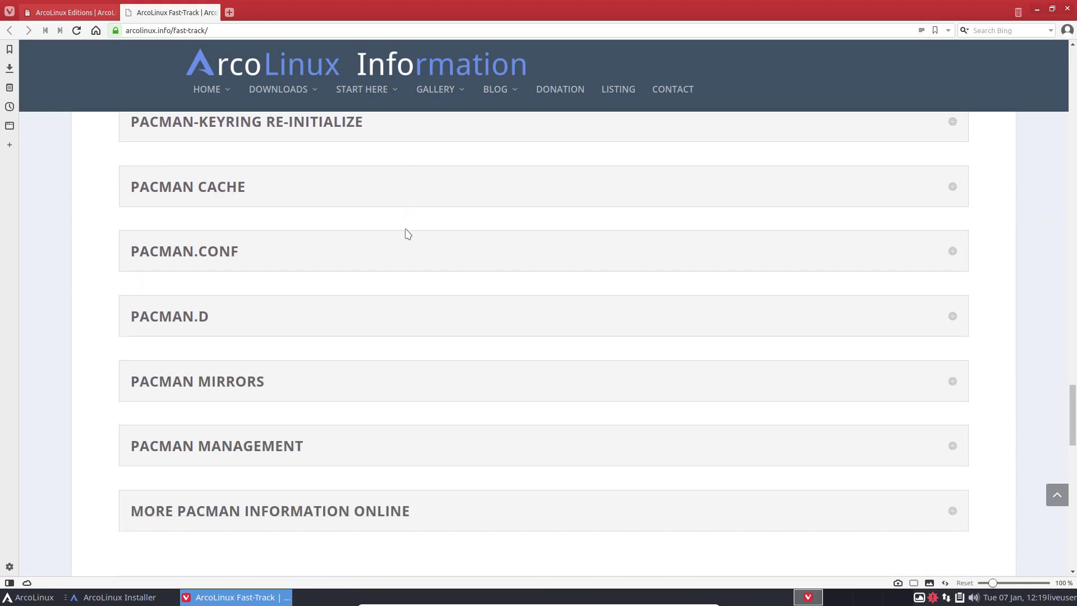
scroll(408, 233, "down", 4)
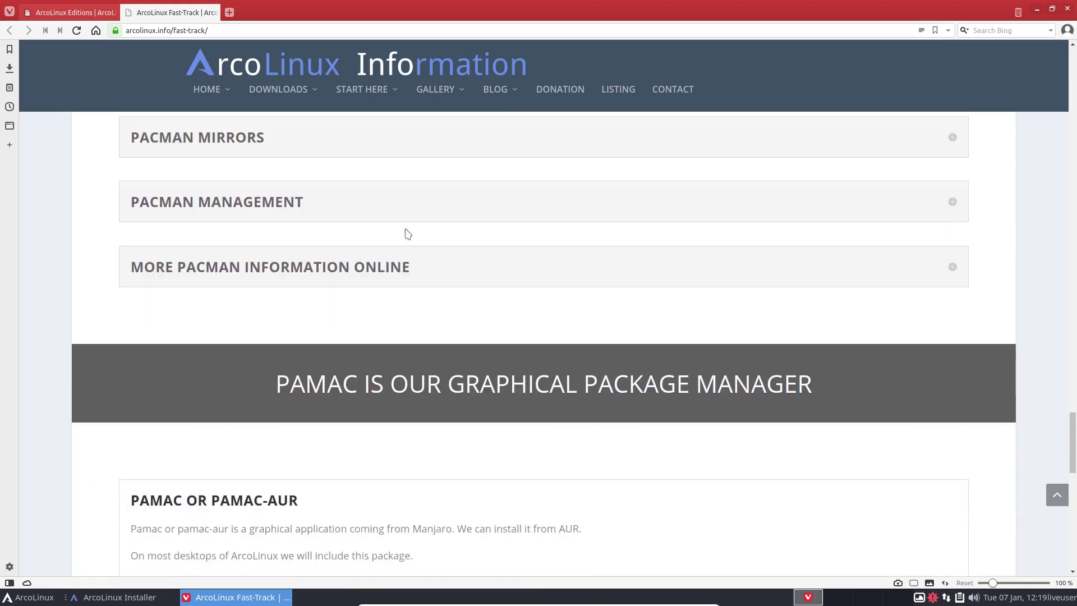
scroll(408, 233, "down", 2)
scroll(408, 234, "down", 3)
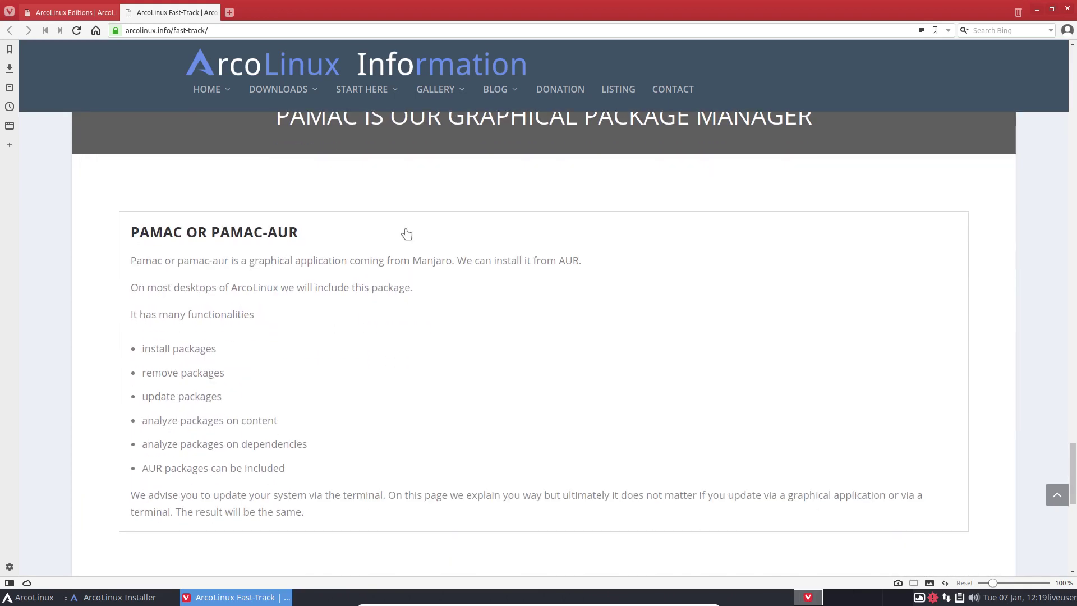
scroll(407, 282, "down", 1)
scroll(407, 282, "down", 8)
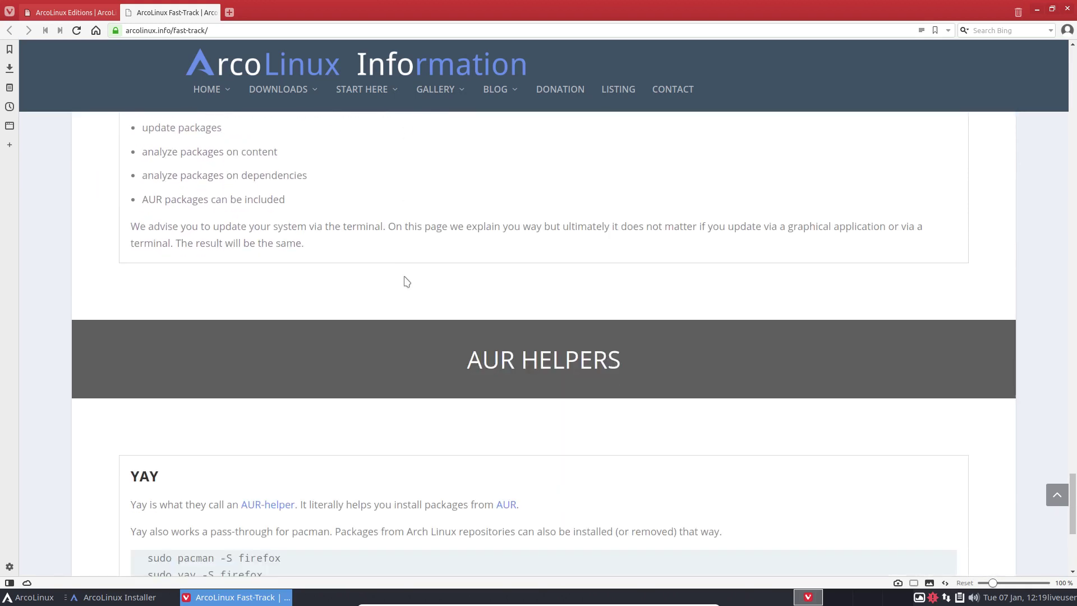
scroll(406, 282, "down", 2)
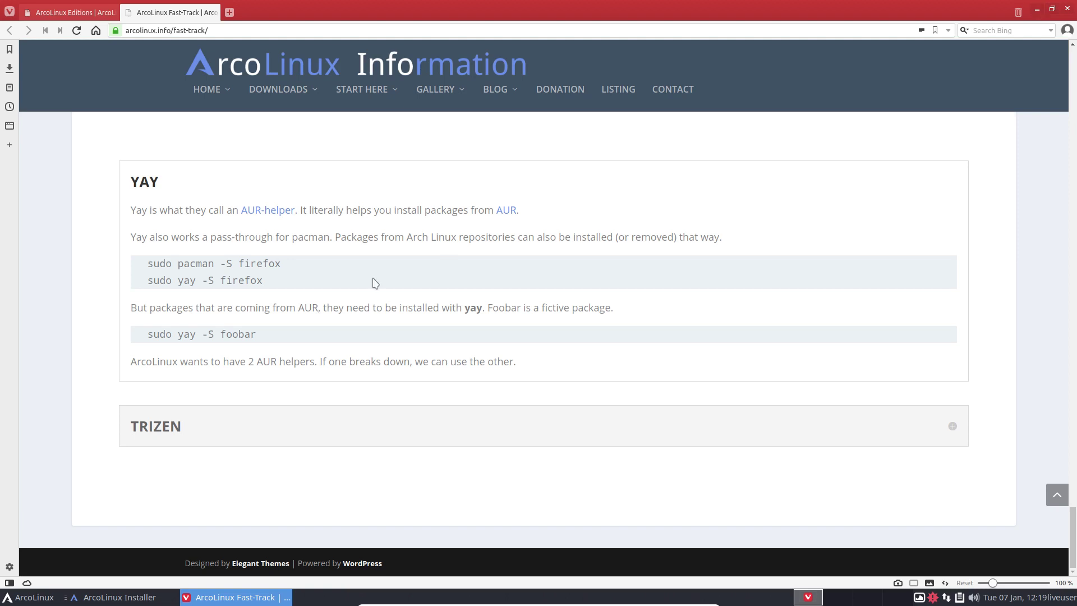
scroll(322, 319, "up", 10)
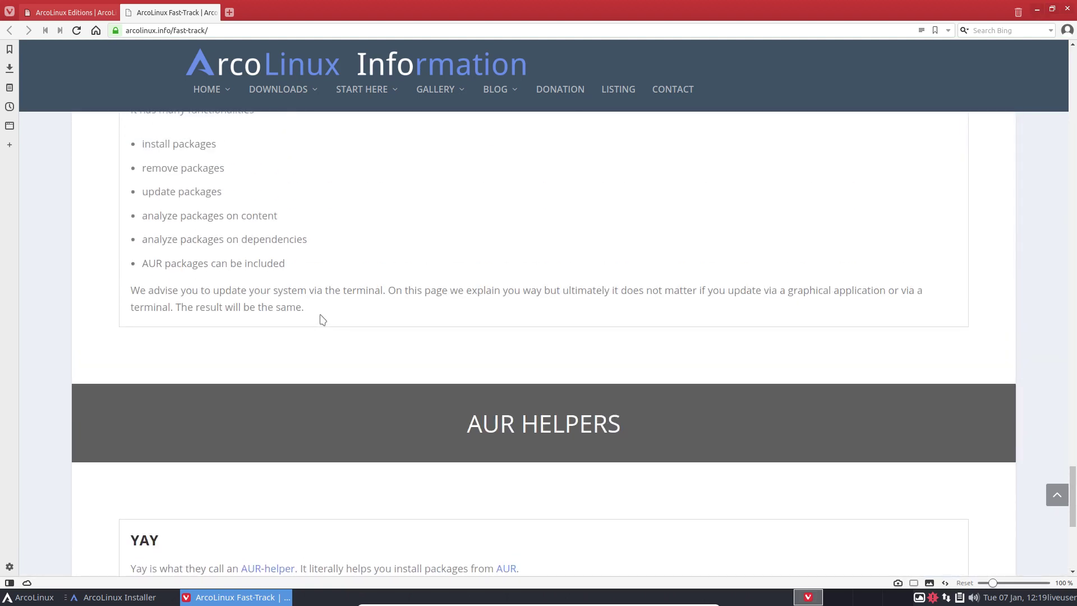
scroll(323, 319, "up", 15)
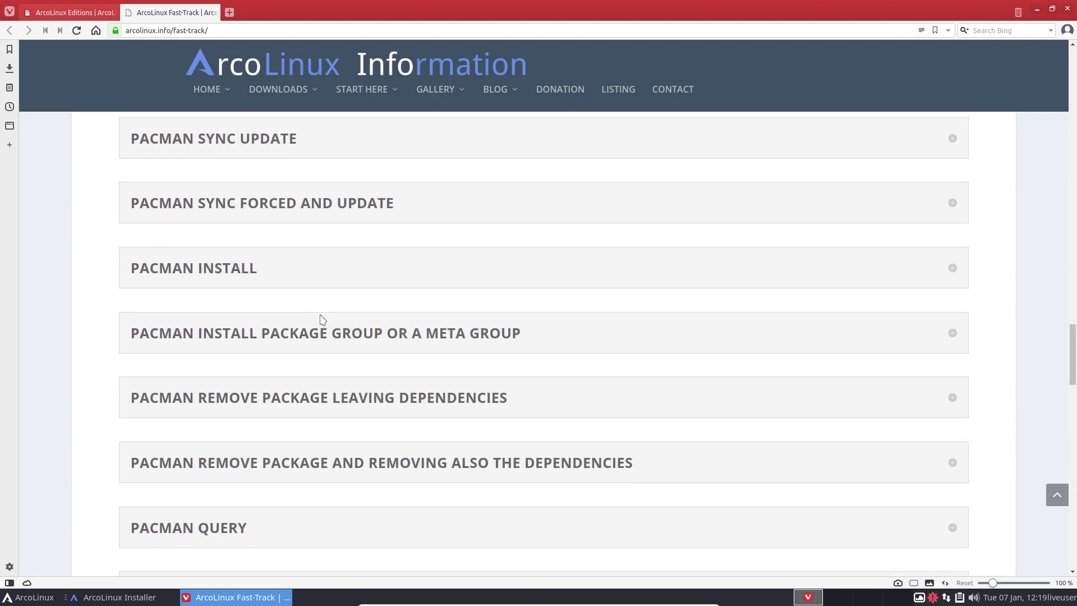
scroll(322, 320, "up", 15)
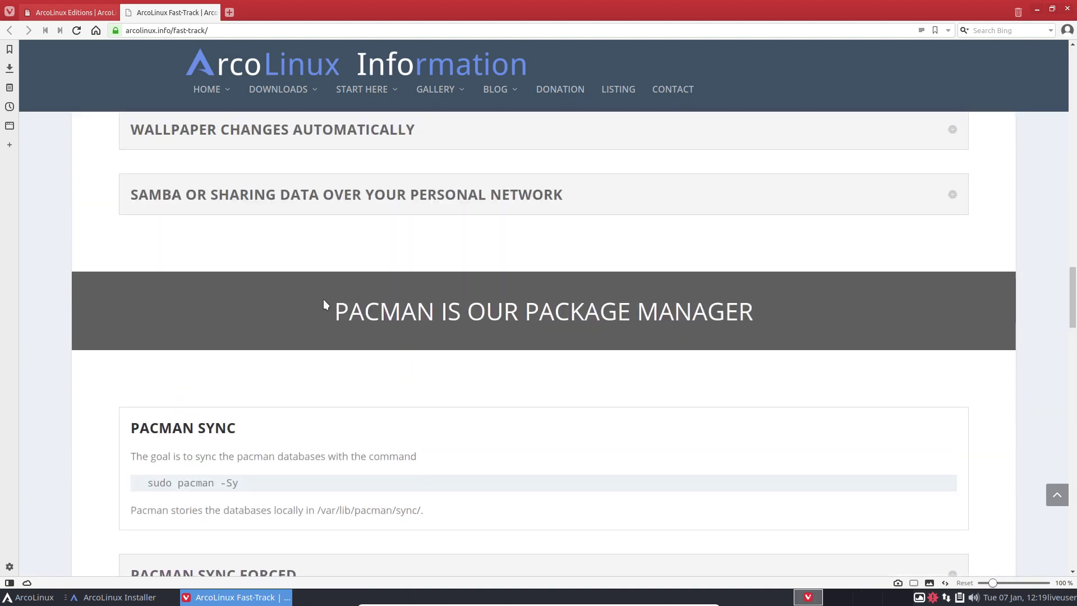
scroll(325, 299, "up", 15)
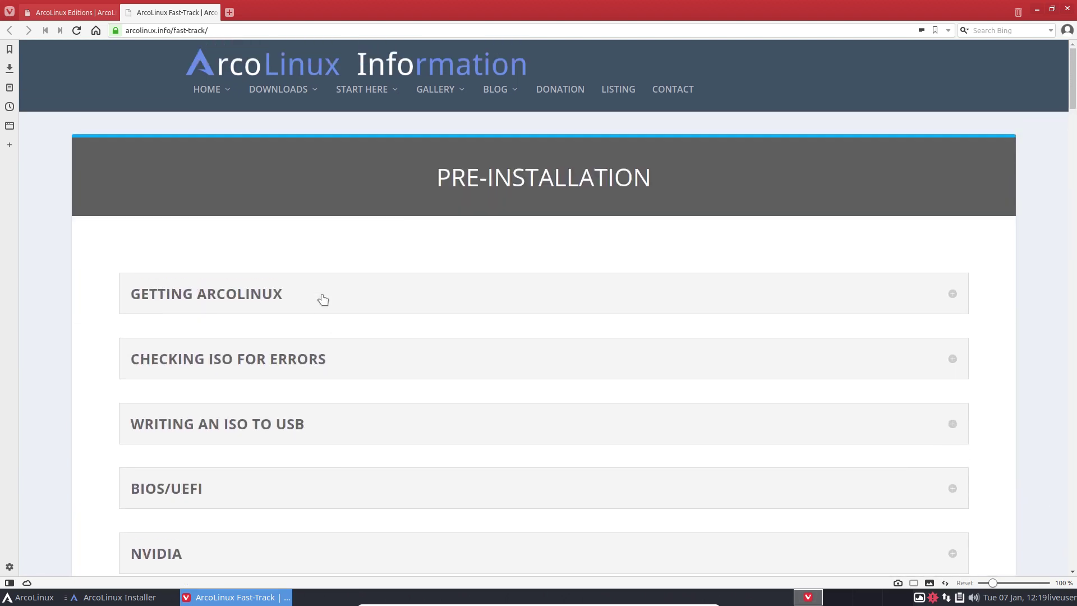
Minimize Vivaldi, tick Restart now on the installer's All done page and finish.
left_click(1037, 9)
left_click(563, 304)
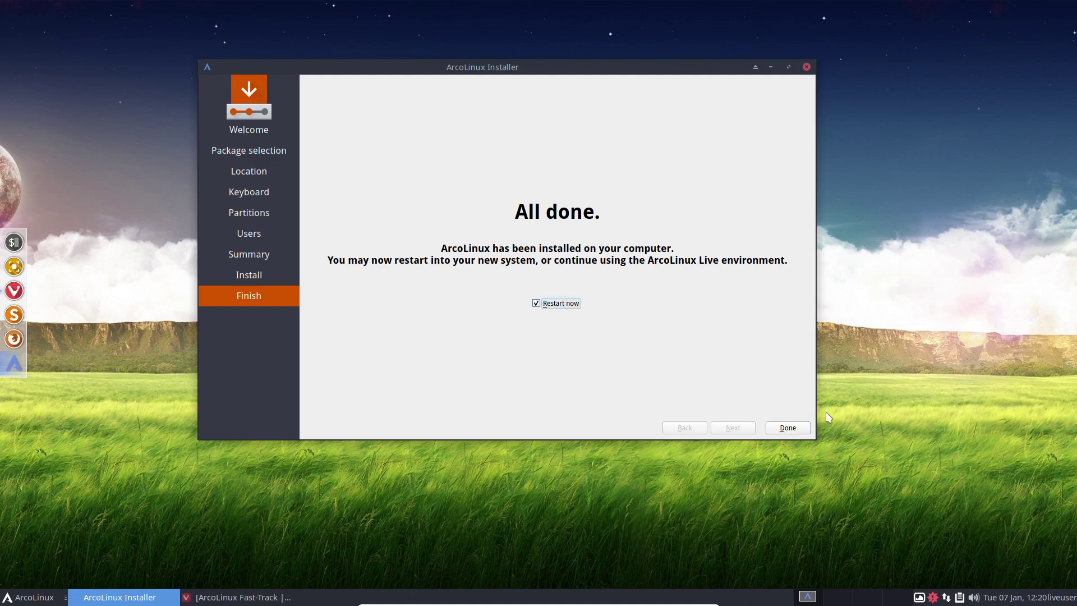
left_click(788, 429)
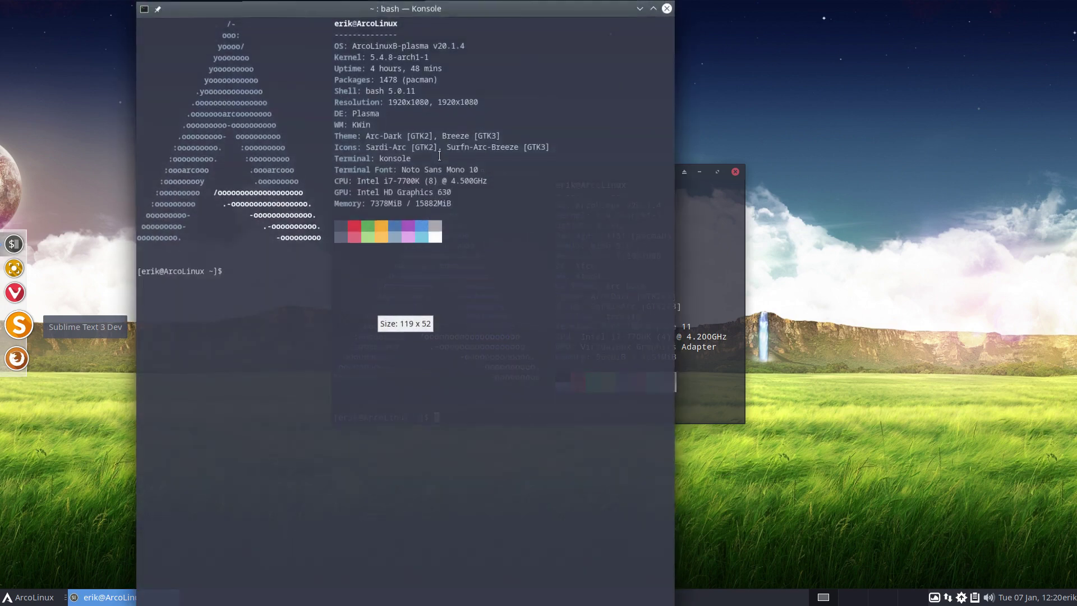
Highlight the kernel version in neofetch, then close the Konsole and Termite windows.
left_click_drag(372, 58, 416, 57)
left_click(654, 8)
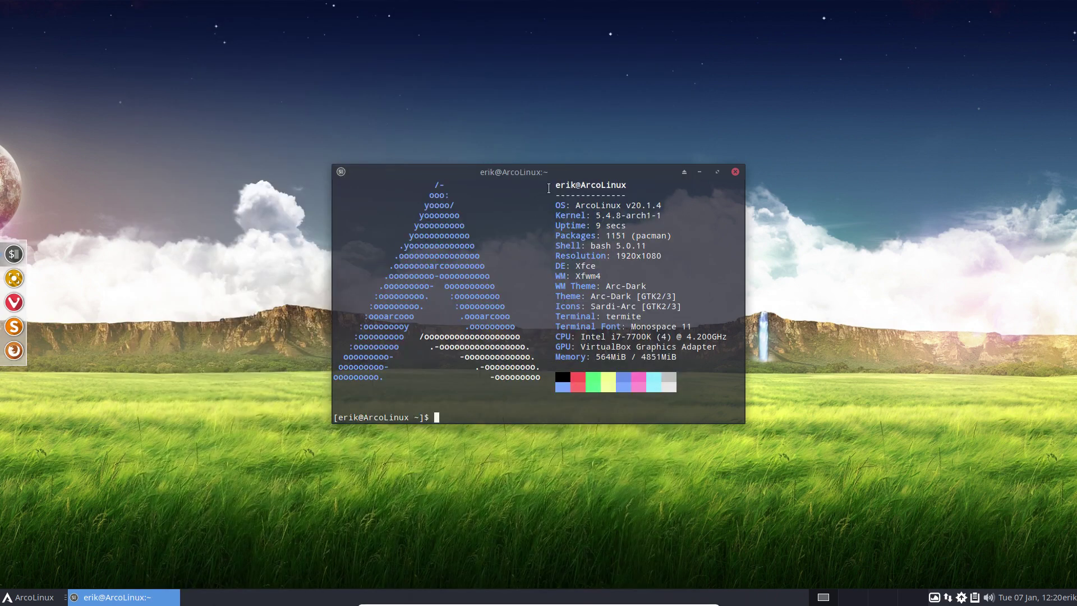
left_click_drag(568, 177, 558, 145)
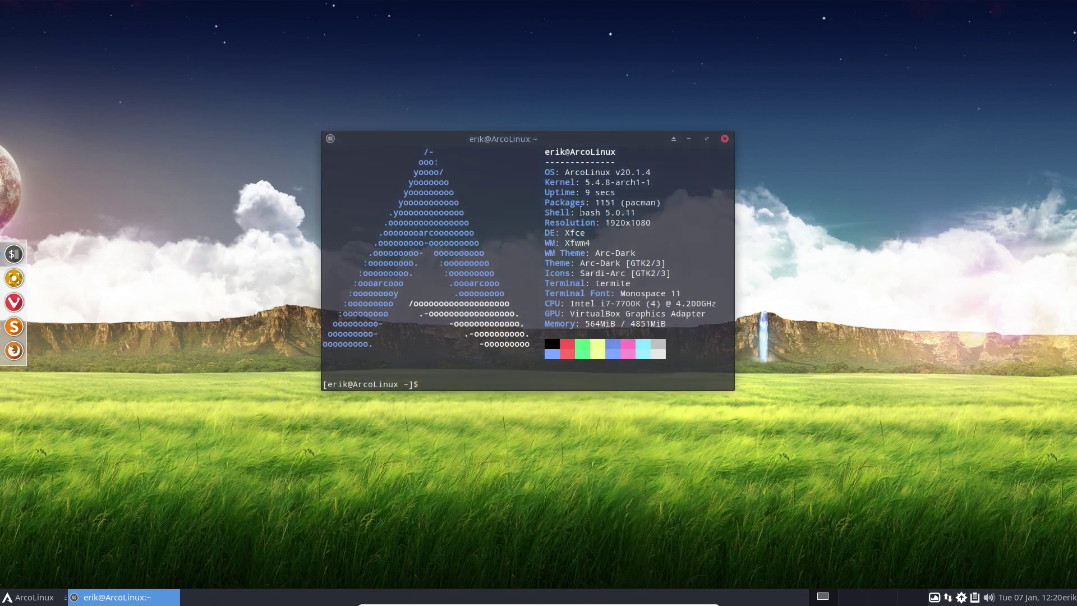
left_click(724, 138)
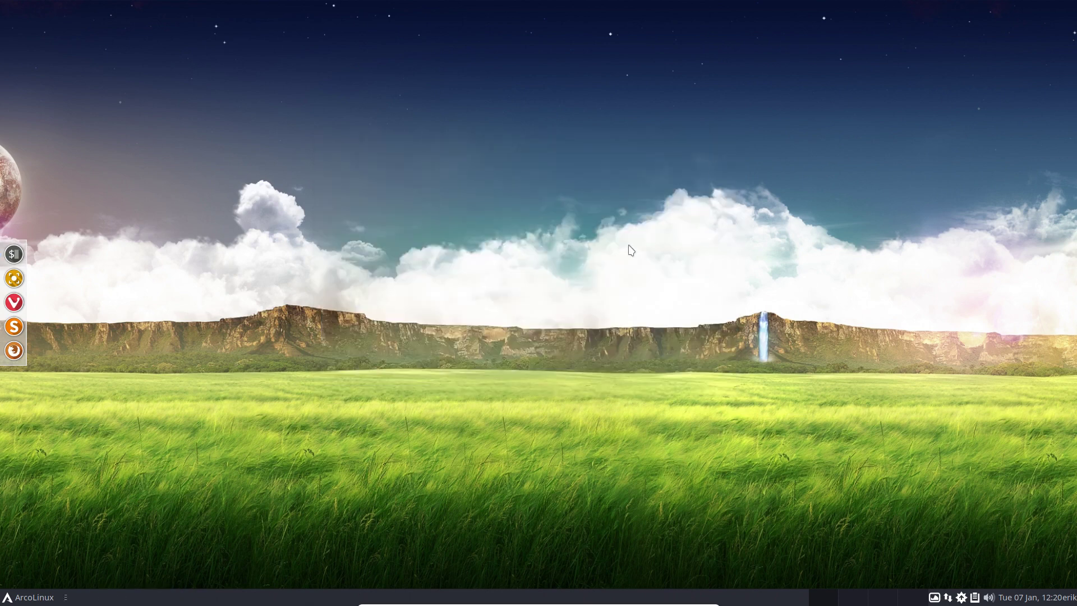
Browse the Whisker menu's WPS Office and Office categories.
left_click(52, 592)
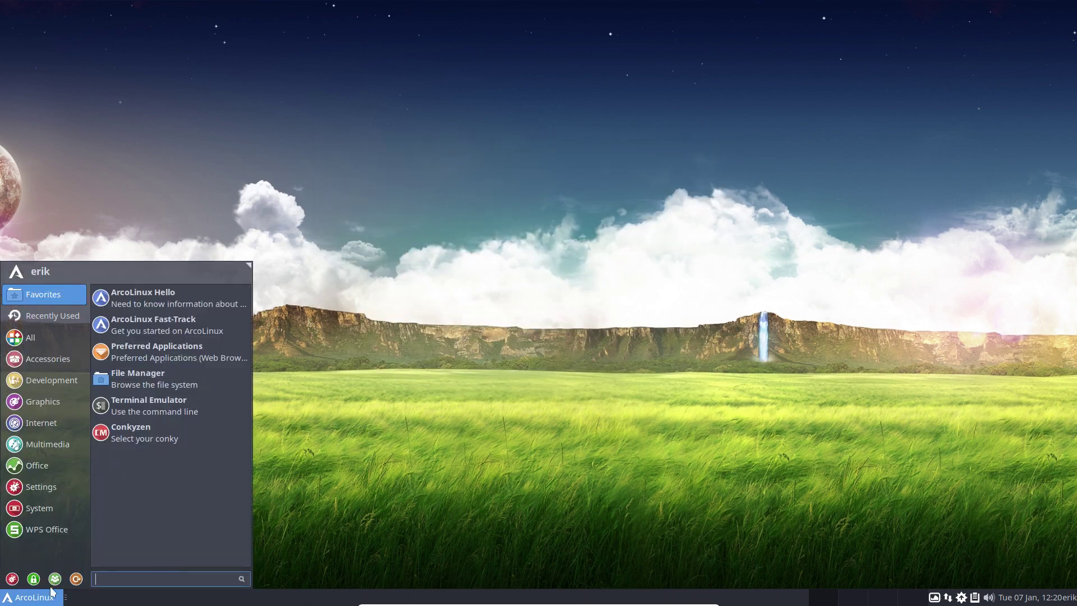
left_click(48, 530)
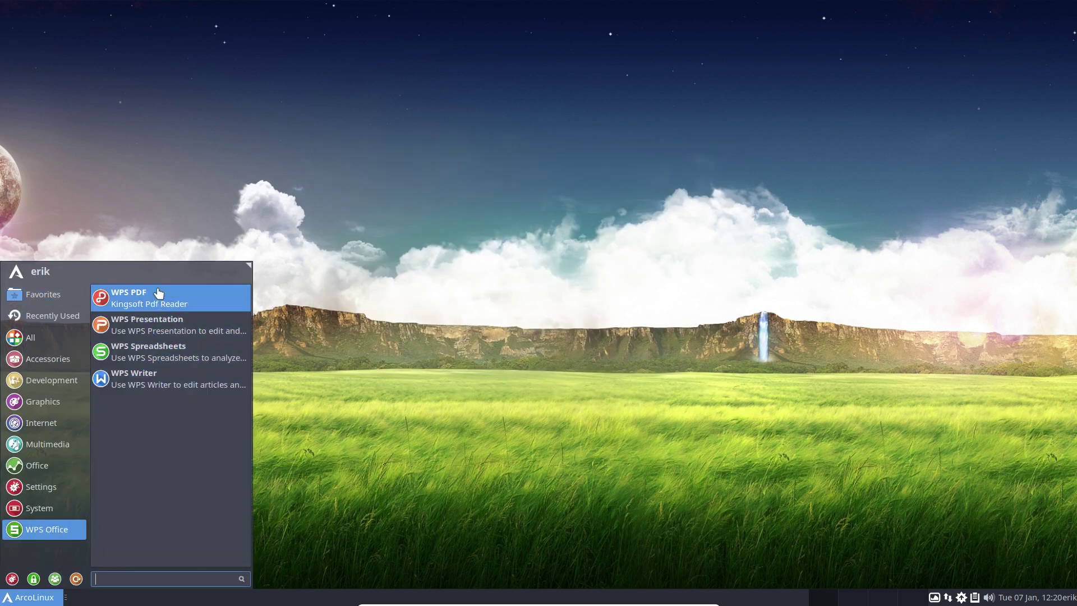
left_click(45, 463)
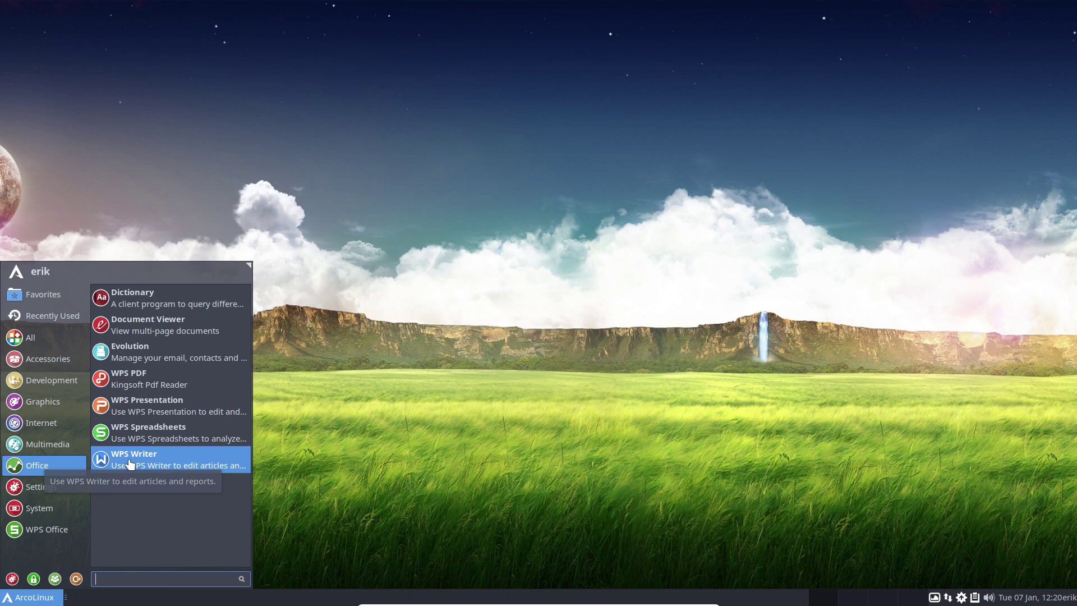
left_click(33, 578)
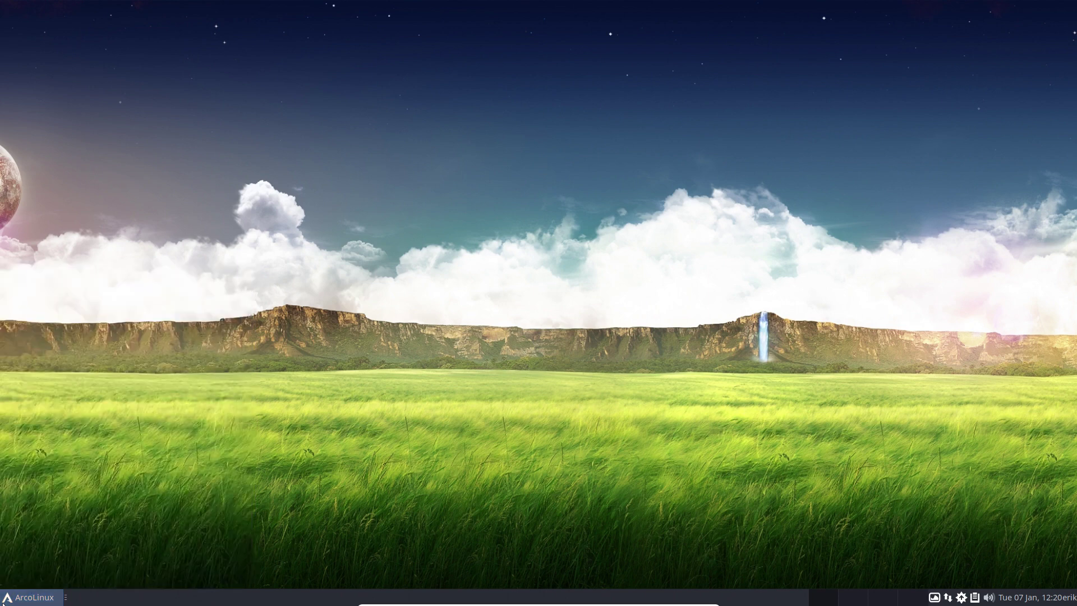
left_click(28, 597)
left_click(159, 379)
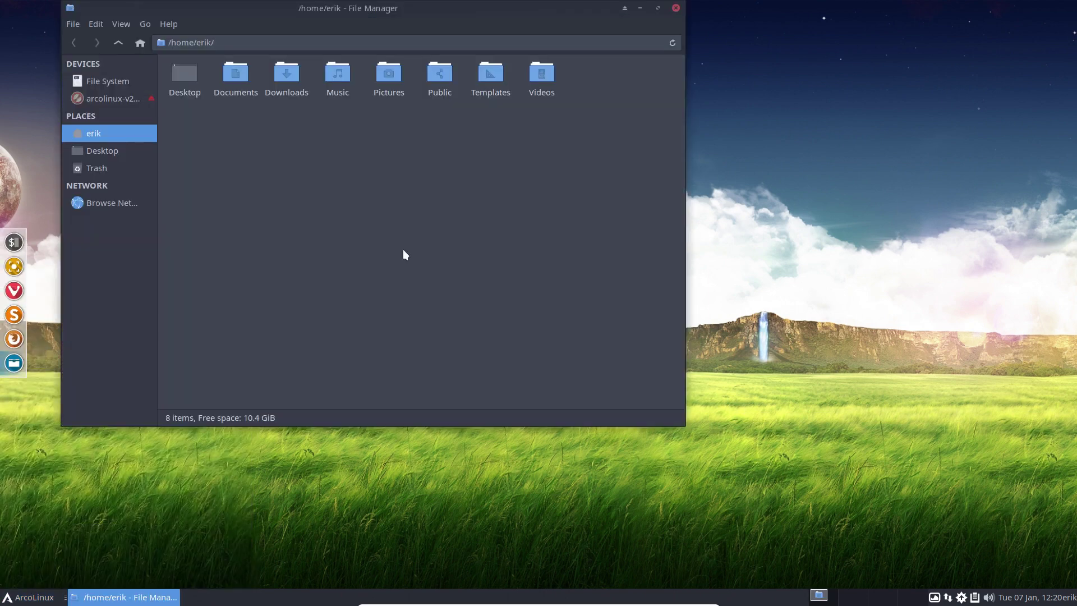
left_click(141, 84)
double_click(205, 79)
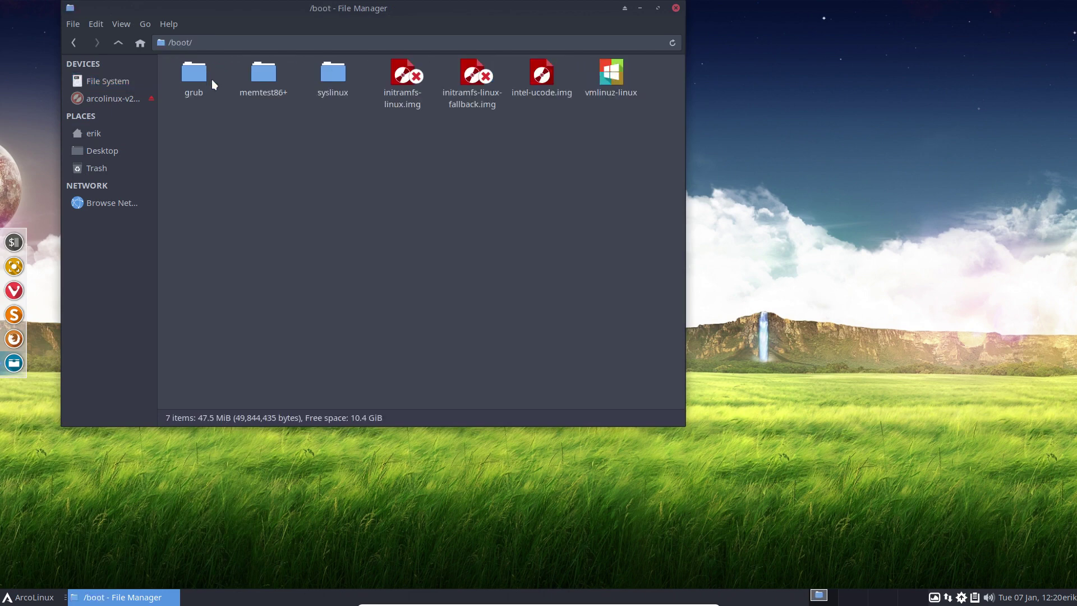
left_click(535, 77)
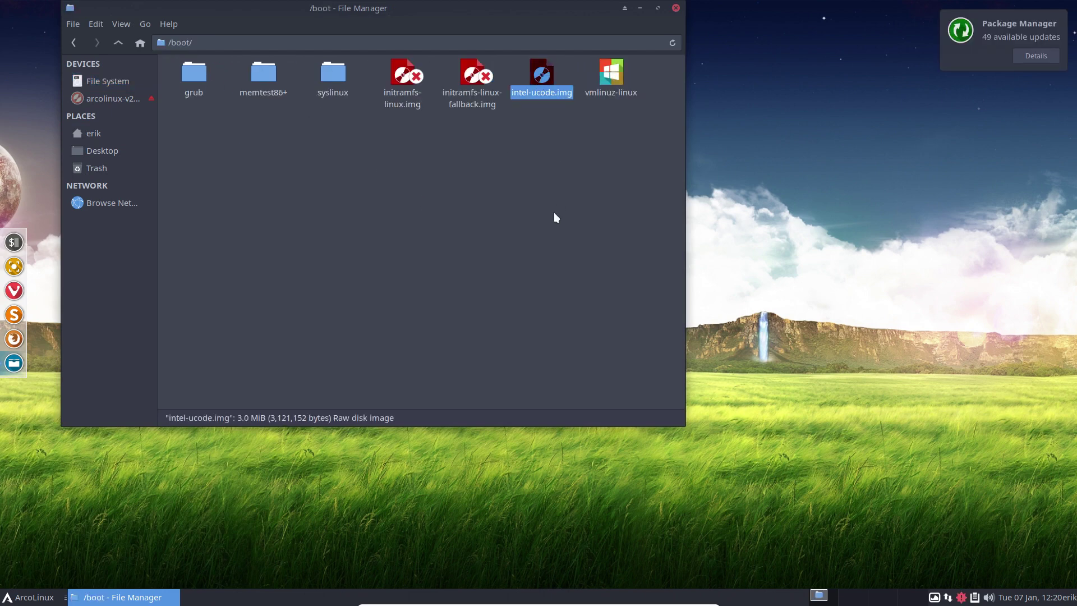
left_click(677, 8)
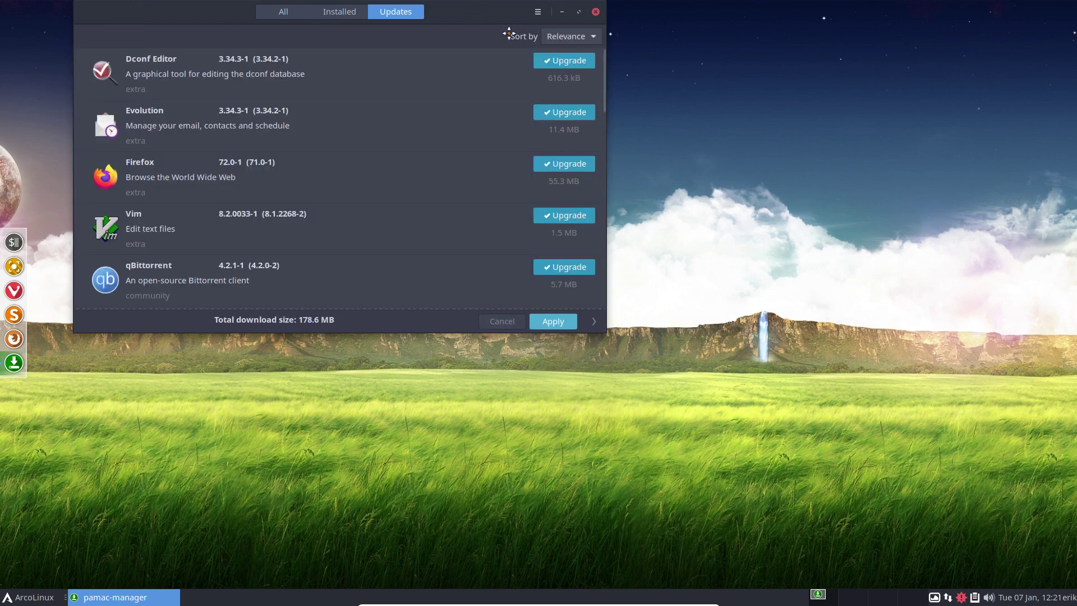
left_click_drag(509, 34, 725, 102)
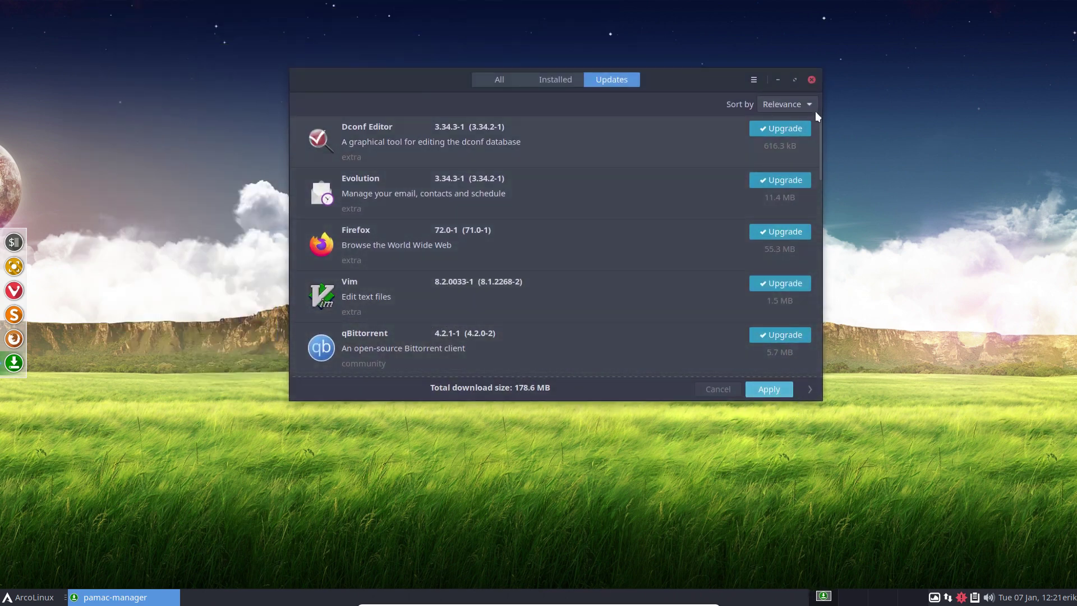
left_click(812, 79)
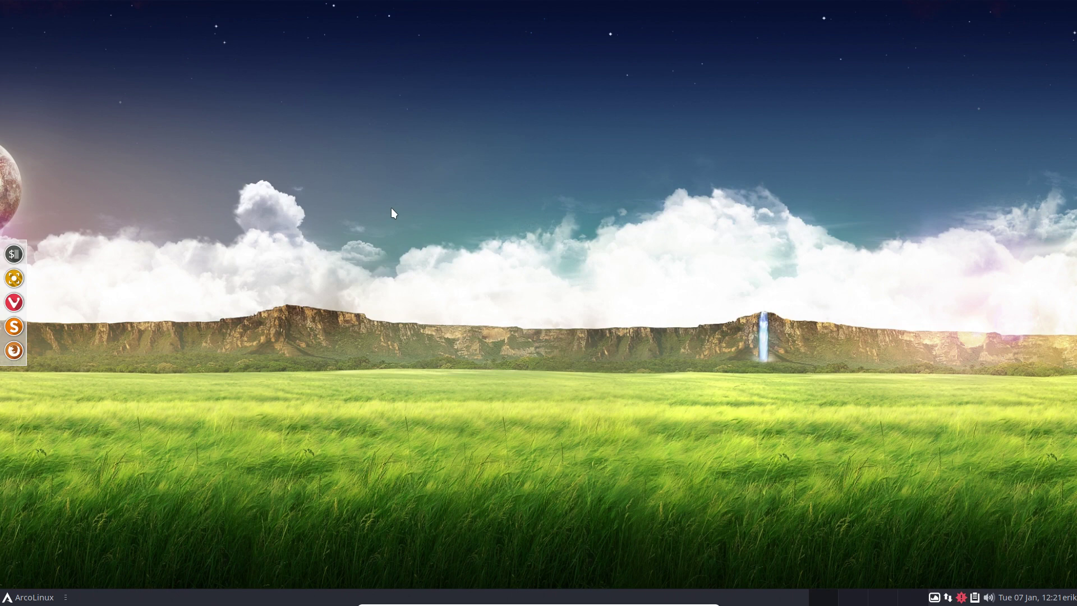
Run the update alias in a new terminal and submit the sudo password.
key("ctrl+alt+t")
type("update")
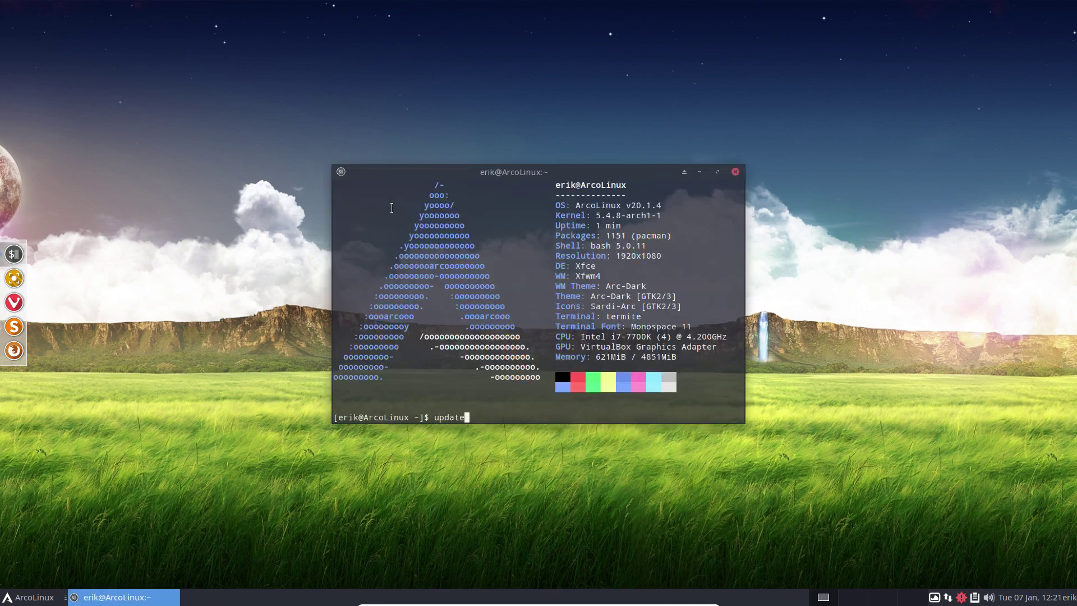
key("Return")
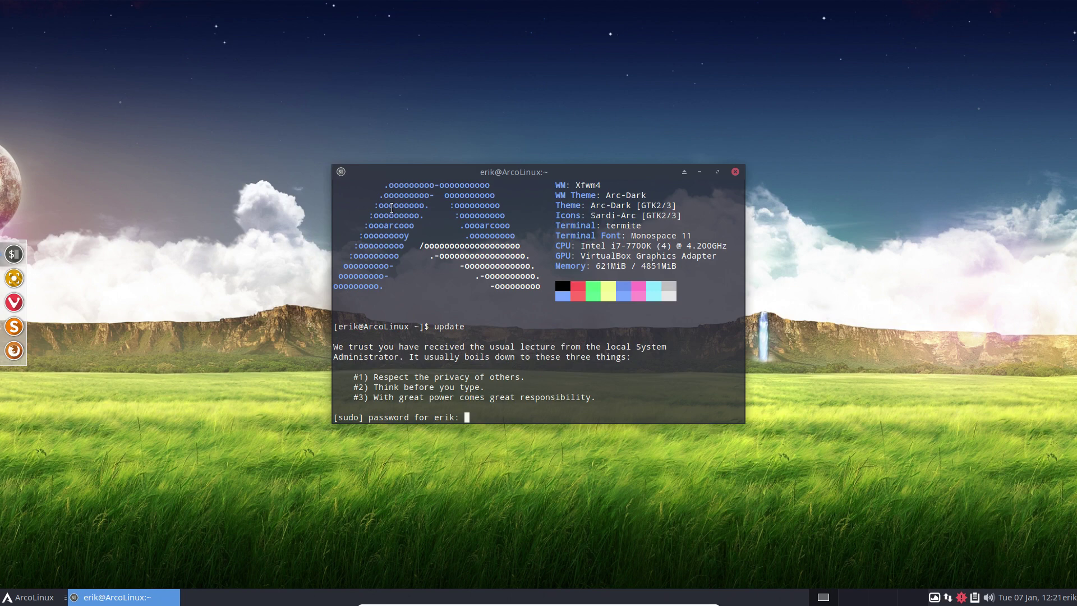
key("Return")
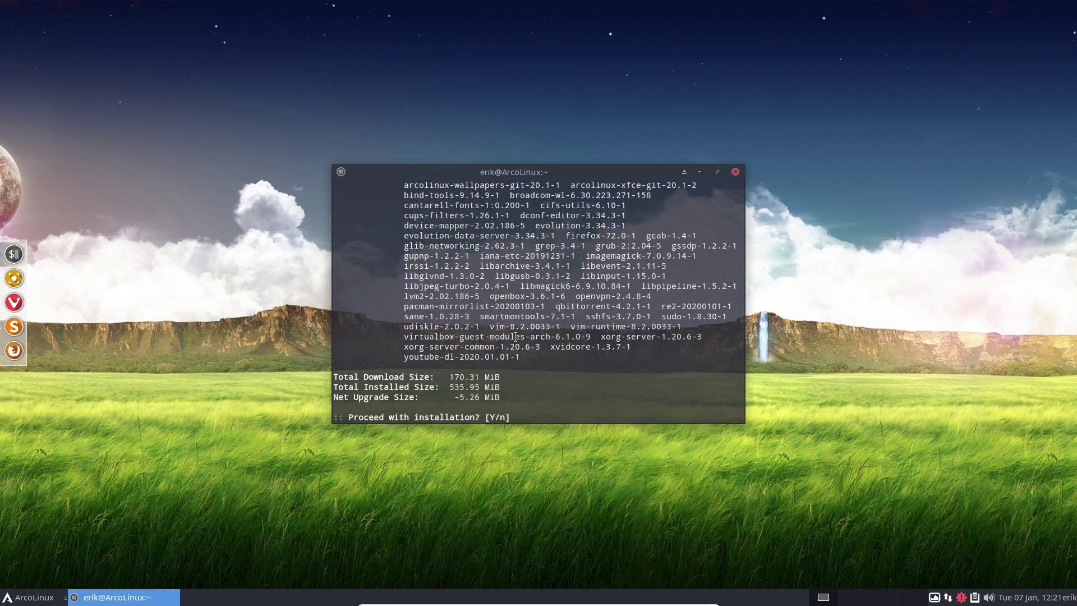
Review the 49-package list, confirm with y, and move the upgrading terminal to the right.
scroll(516, 336, "up", 2)
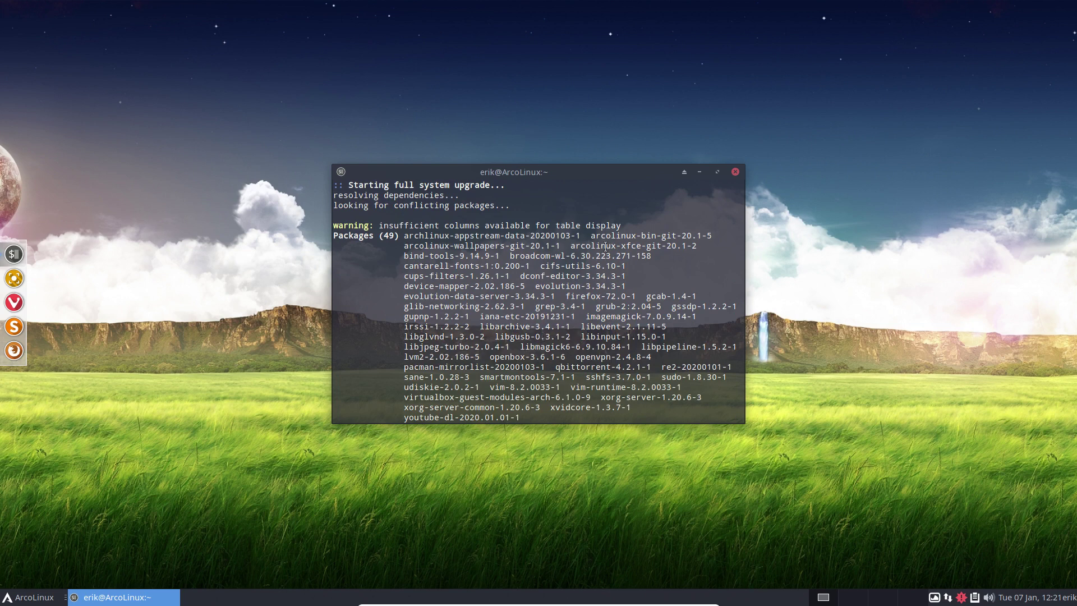
left_click_drag(592, 234, 678, 233)
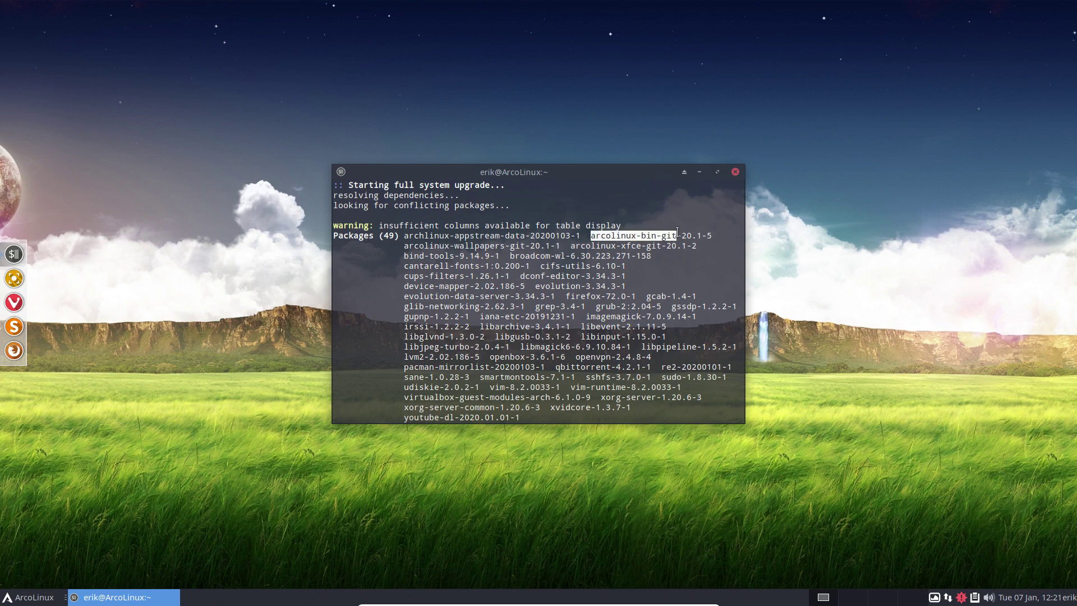
left_click_drag(551, 246, 404, 247)
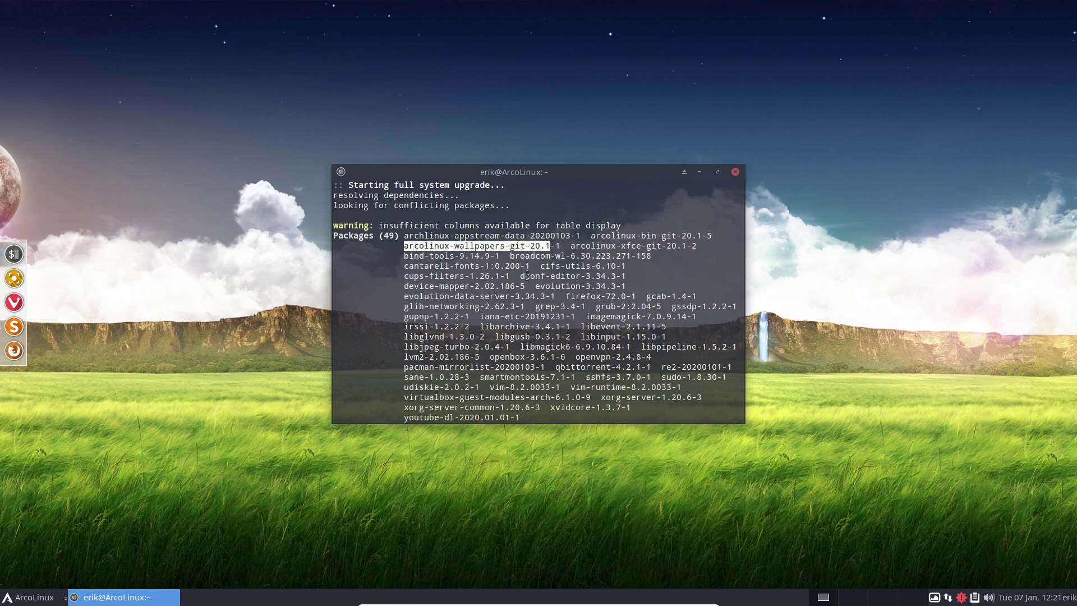
scroll(527, 275, "down", 1)
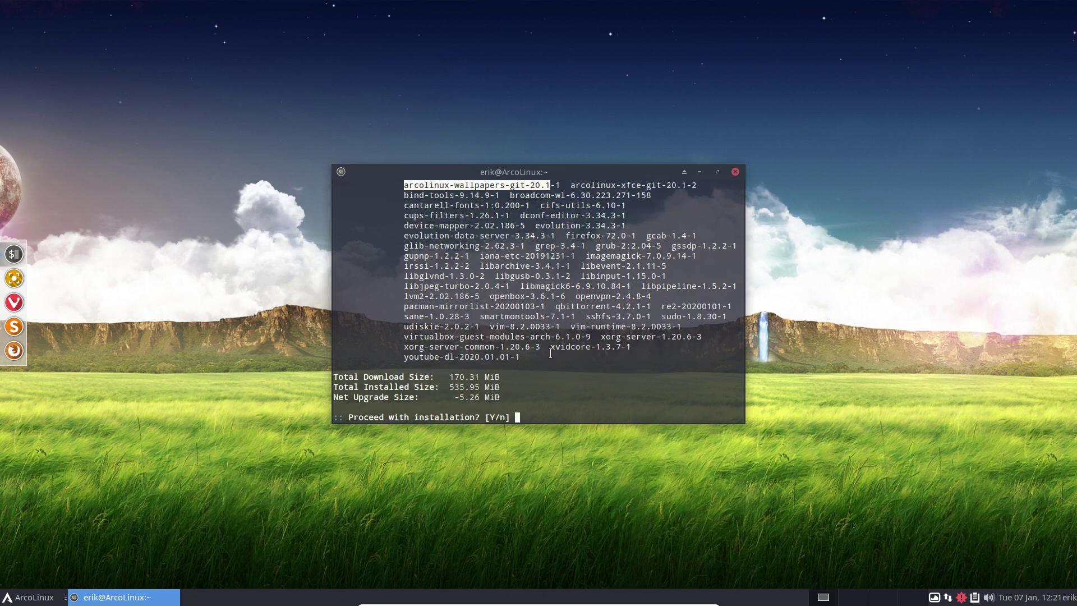
type("y")
key("Return")
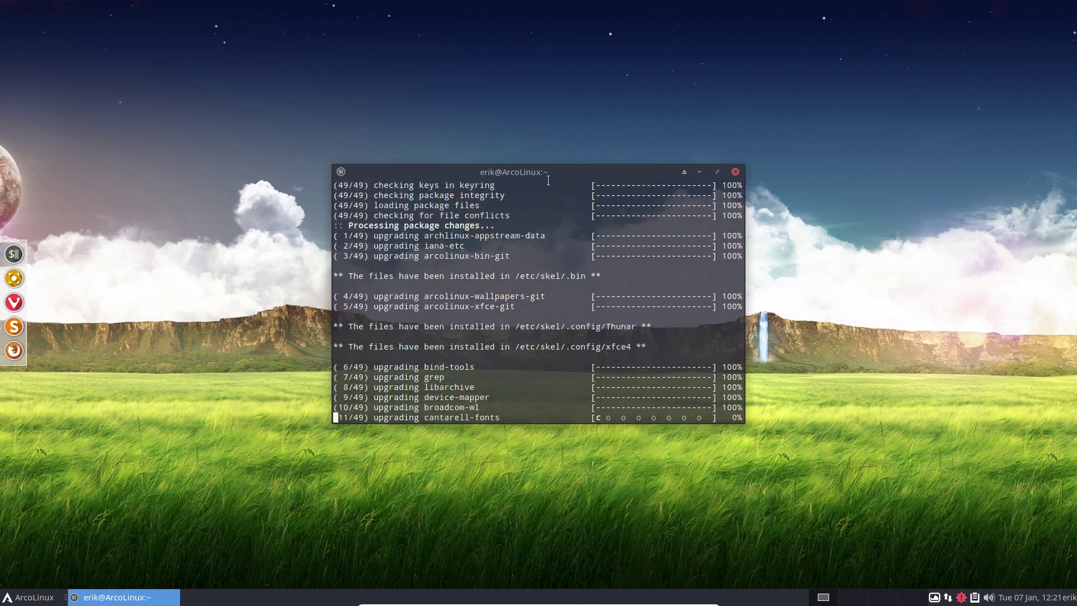
left_click_drag(562, 174, 811, 148)
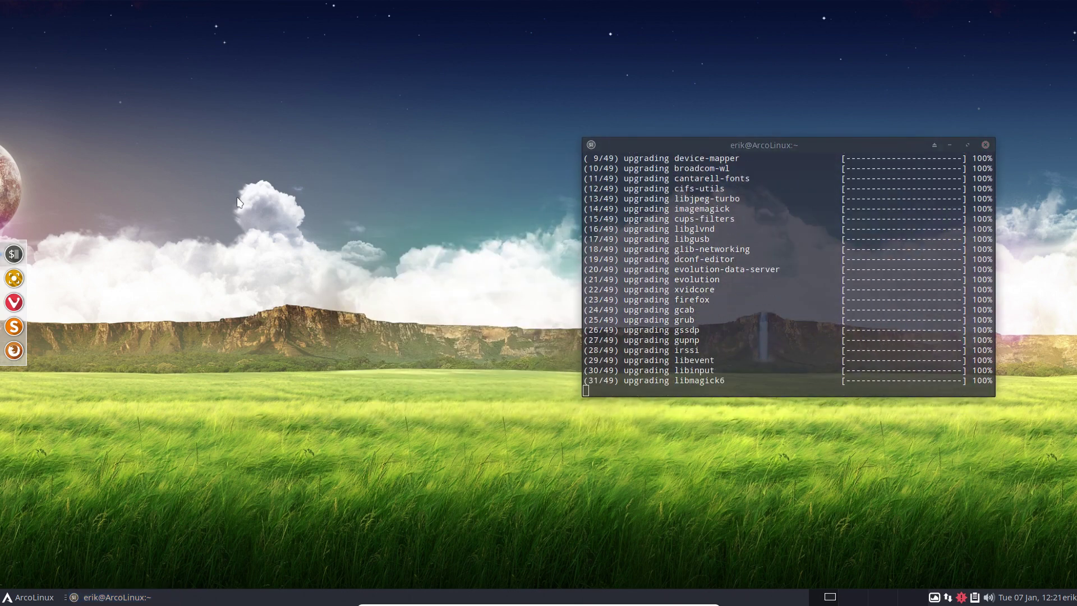
Run alias in a second terminal on the left and highlight the four mirror aliases.
key("ctrl+alt+Return")
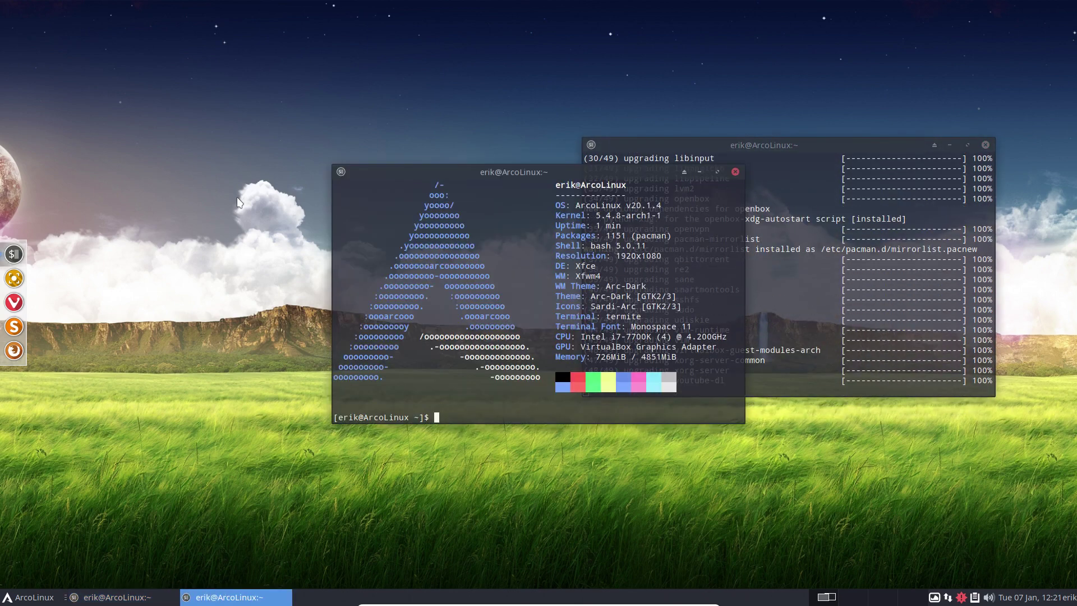
type("alias")
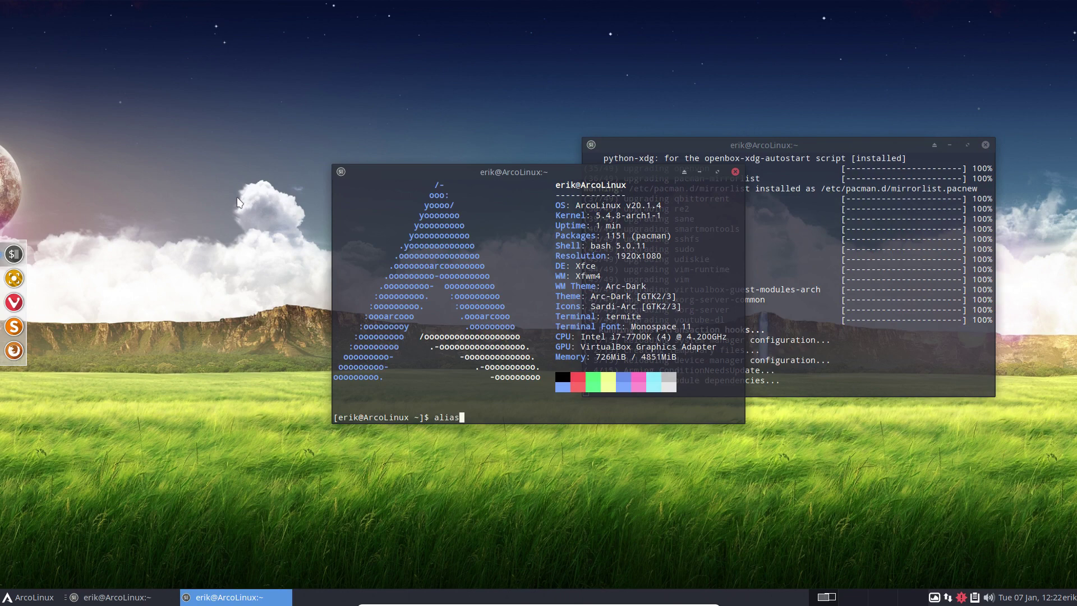
key("Return")
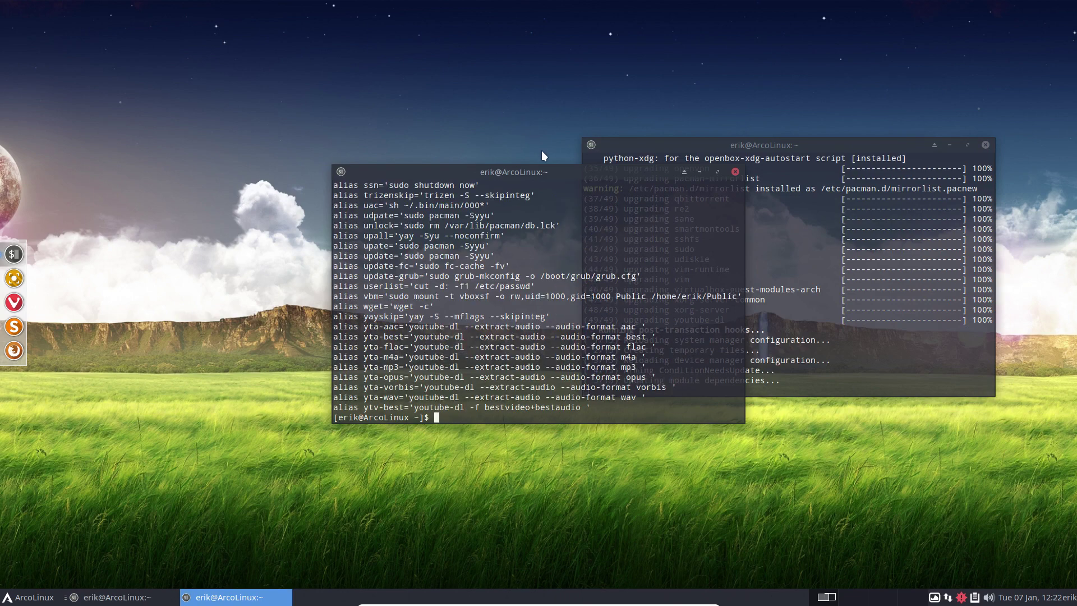
left_click_drag(547, 171, 297, 166)
type("mi")
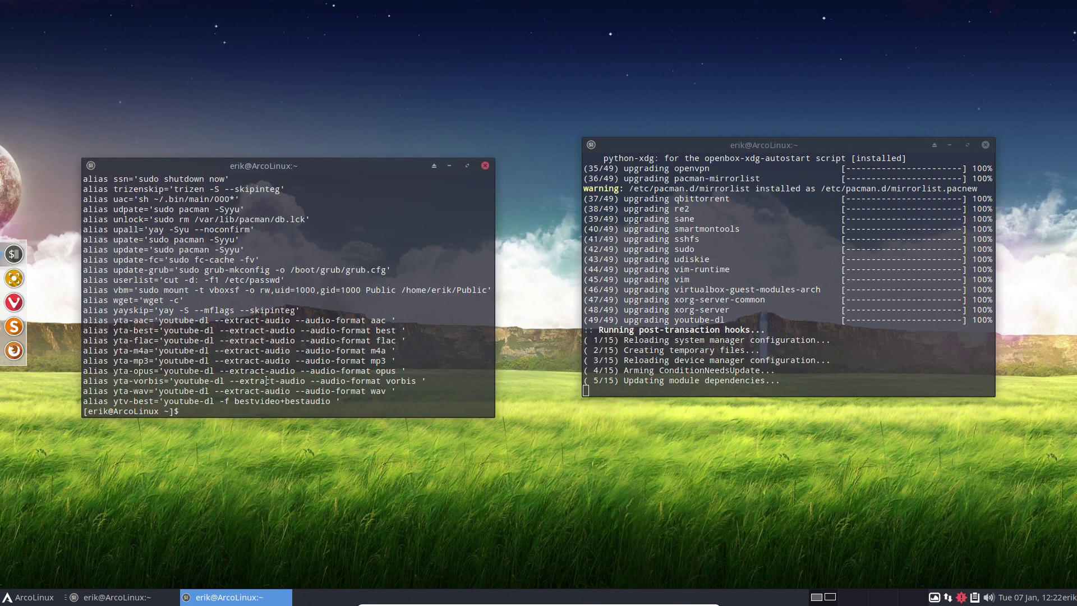
type("rror")
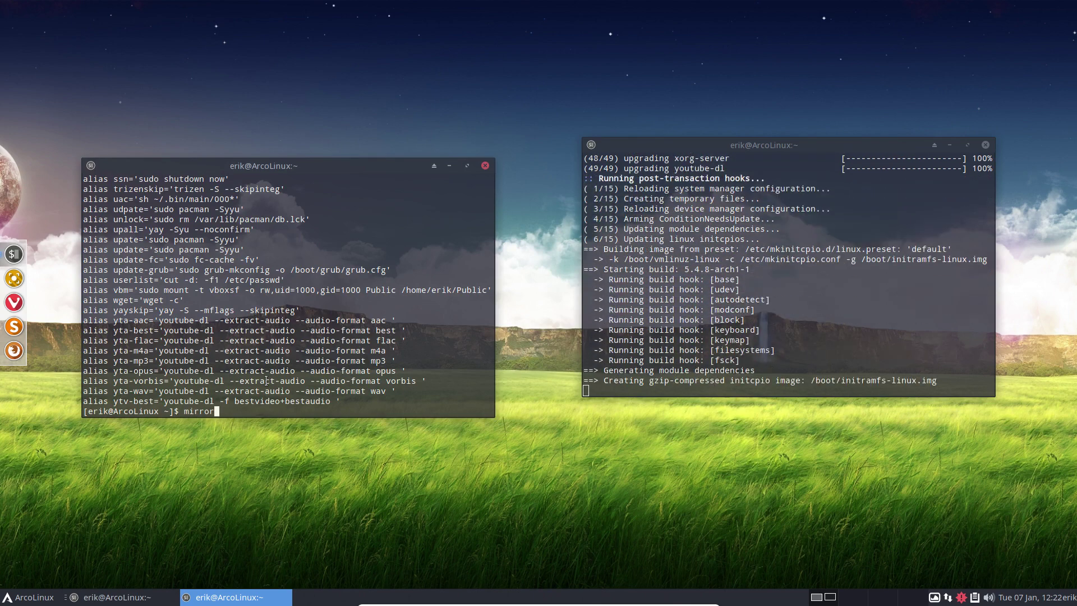
scroll(244, 326, "up", 15)
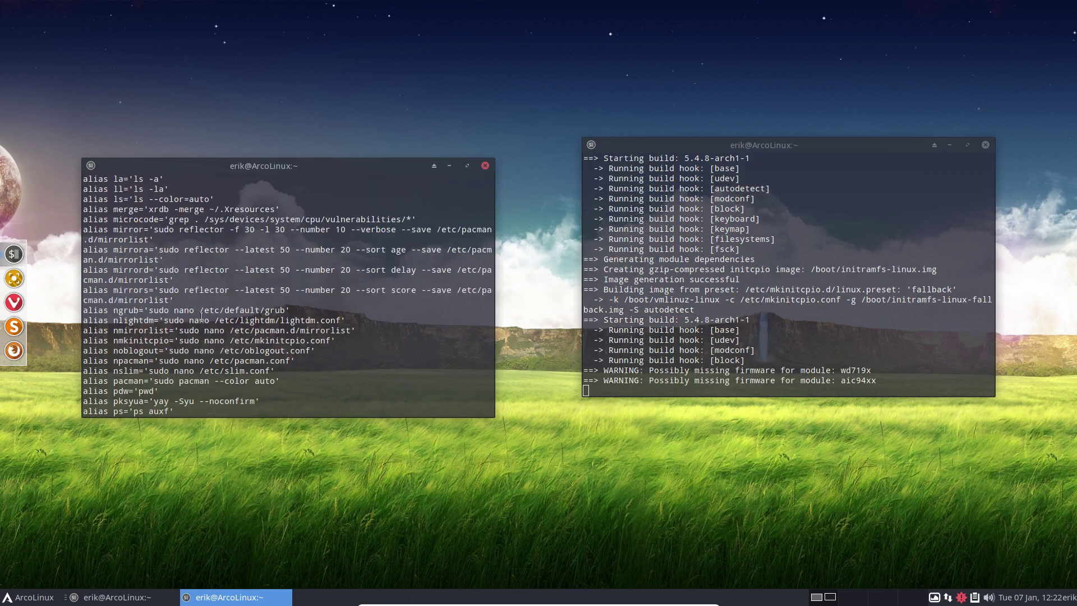
left_click_drag(171, 301, 79, 231)
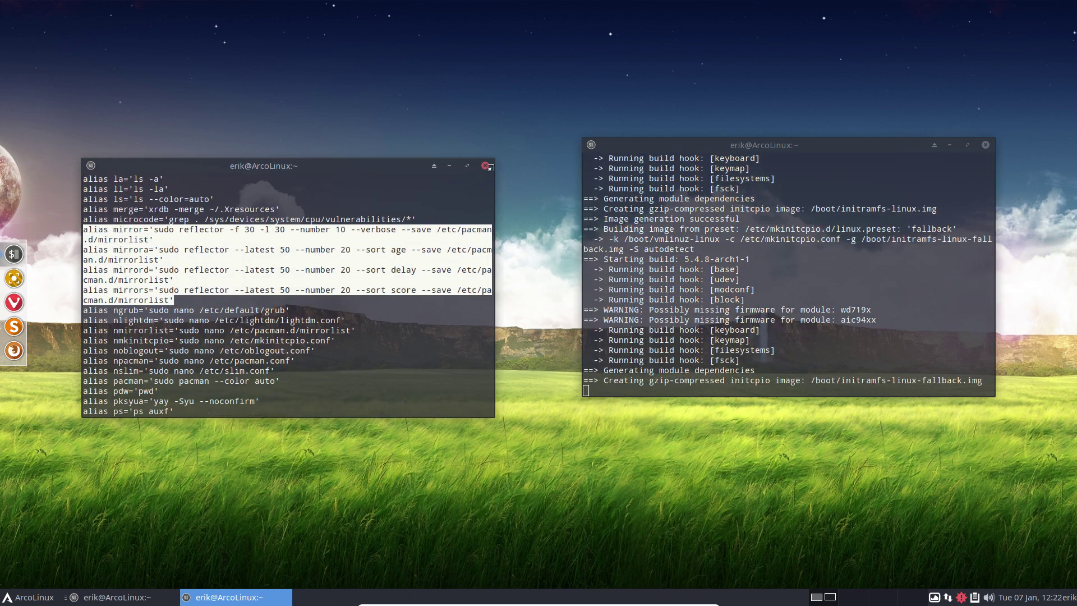
Check the finished upgrade output, highlight the microcode-to-mirrors aliases, then close the alias terminal.
left_click(695, 244)
scroll(695, 244, "up", 20)
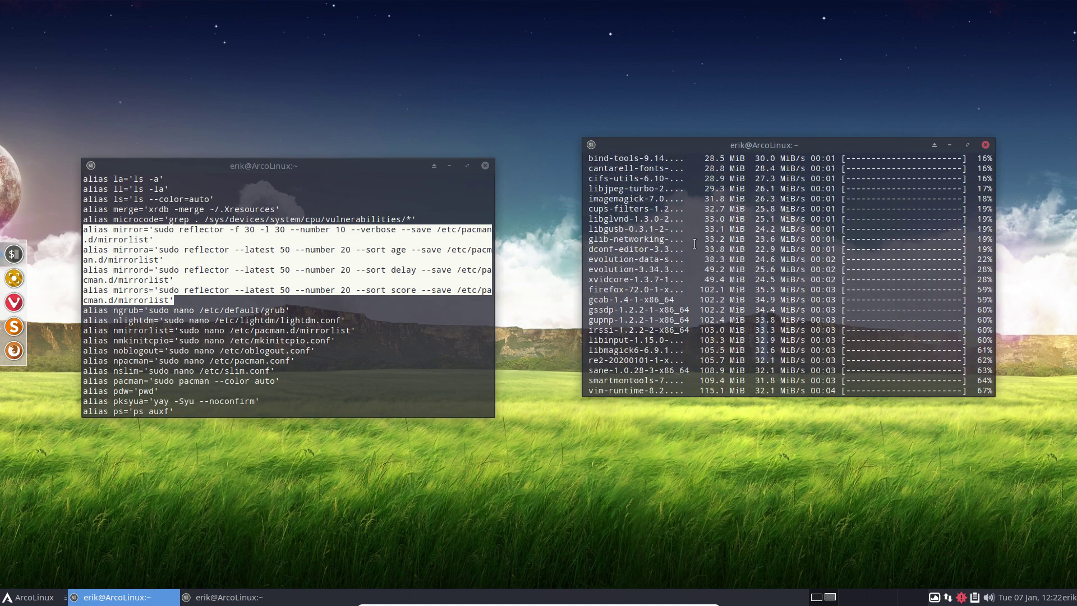
scroll(694, 244, "down", 20)
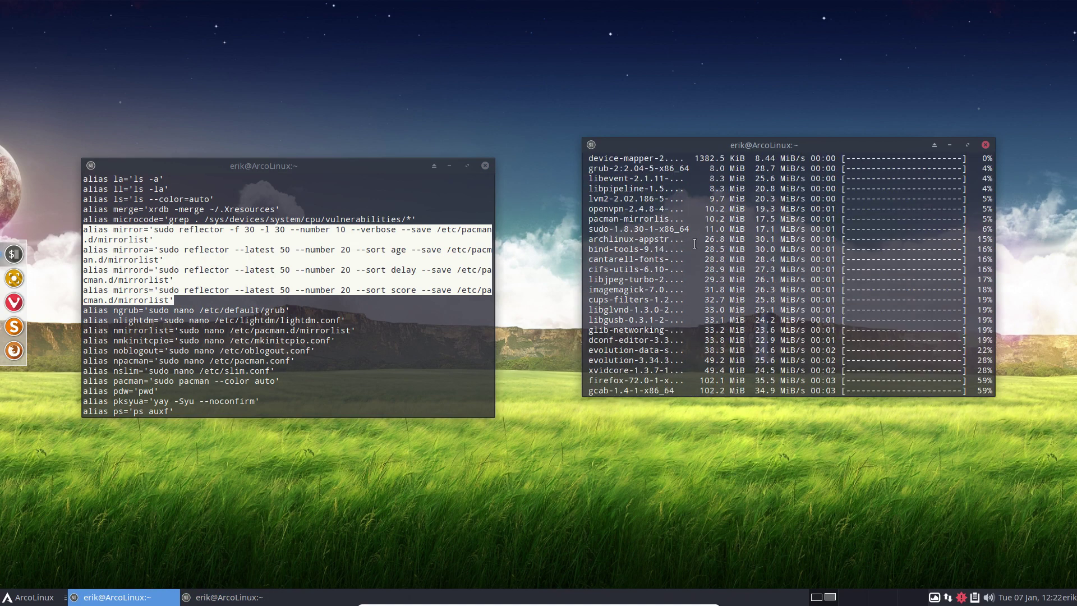
scroll(765, 298, "down", 2)
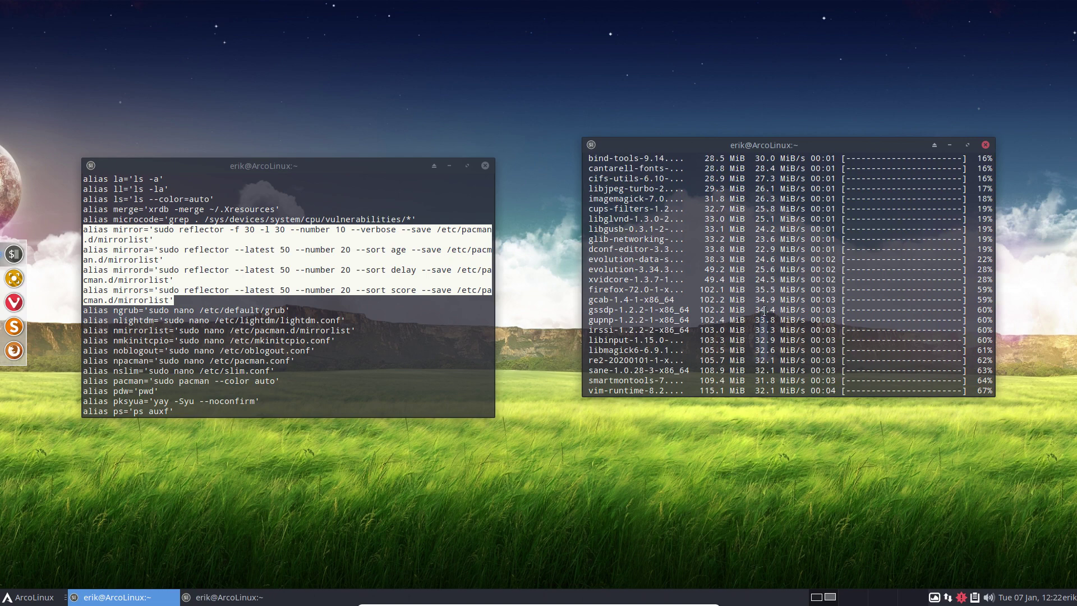
scroll(764, 311, "down", 5)
left_click(176, 297)
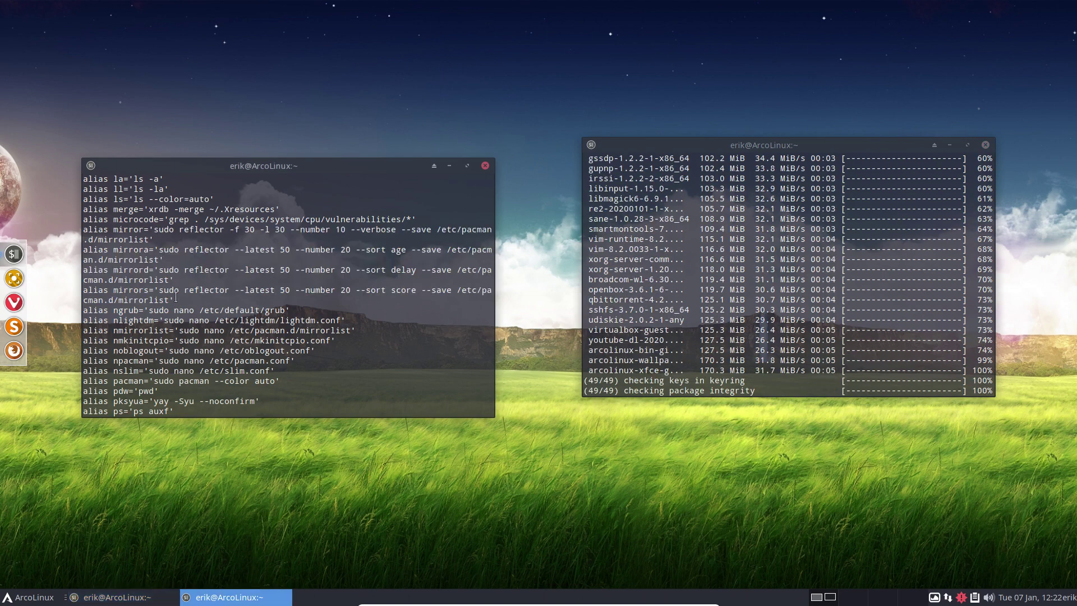
left_click_drag(175, 300, 70, 224)
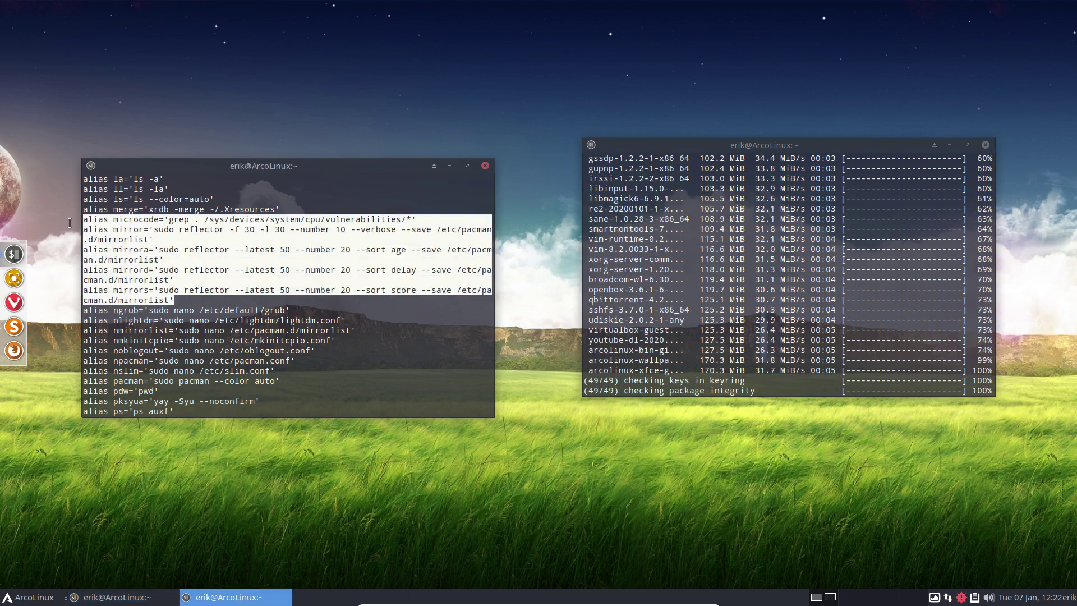
left_click(115, 232)
left_click(484, 166)
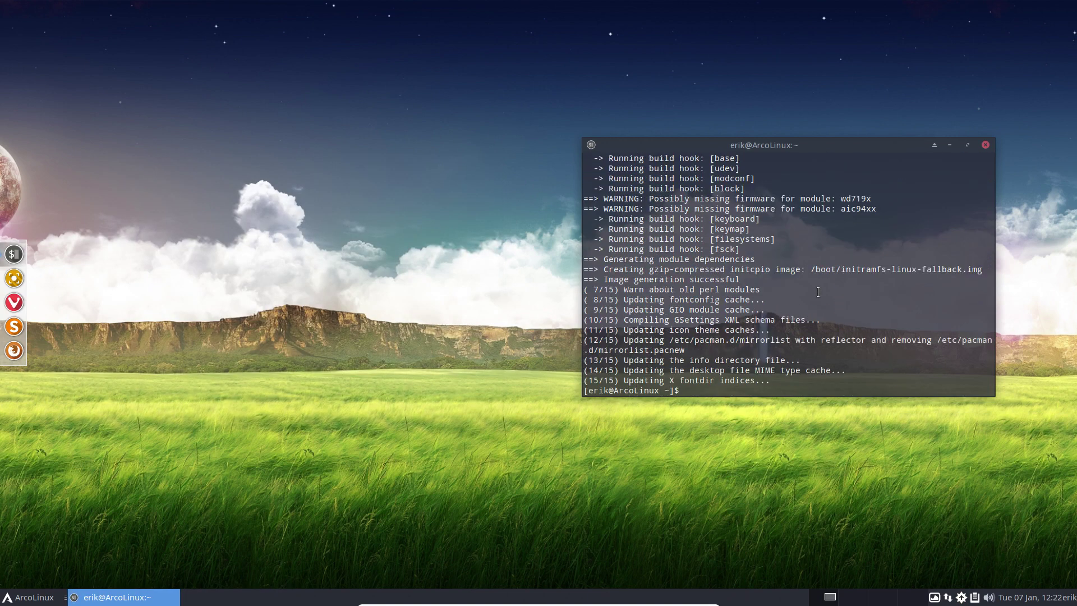
Maximize the terminal to review the finished upgrade and the /etc/skel/.bin install message.
double_click(813, 141)
scroll(236, 274, "up", 20)
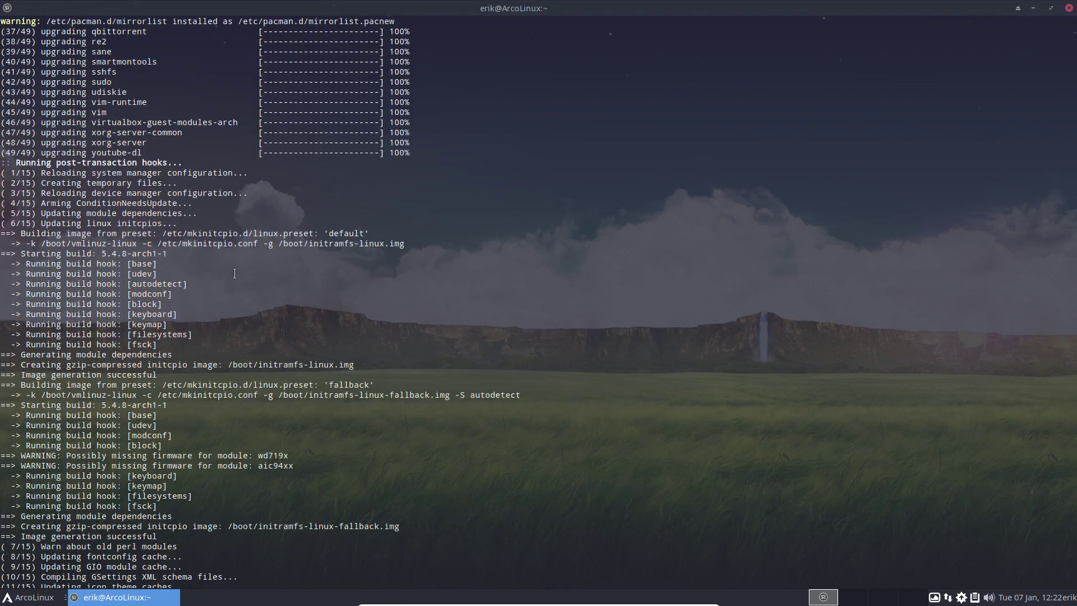
scroll(236, 273, "down", 10)
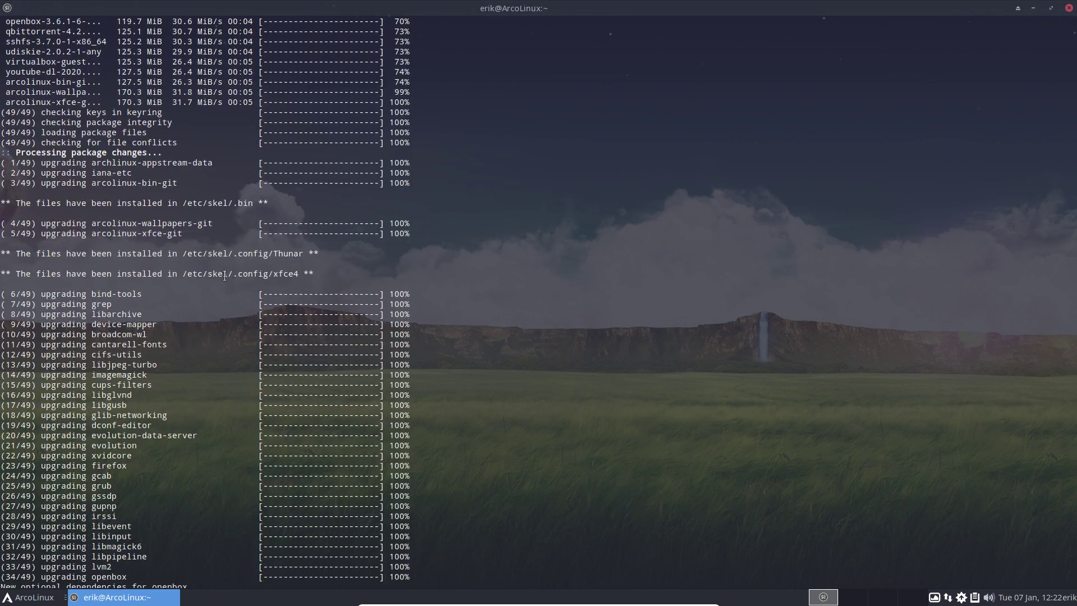
left_click_drag(16, 204, 262, 207)
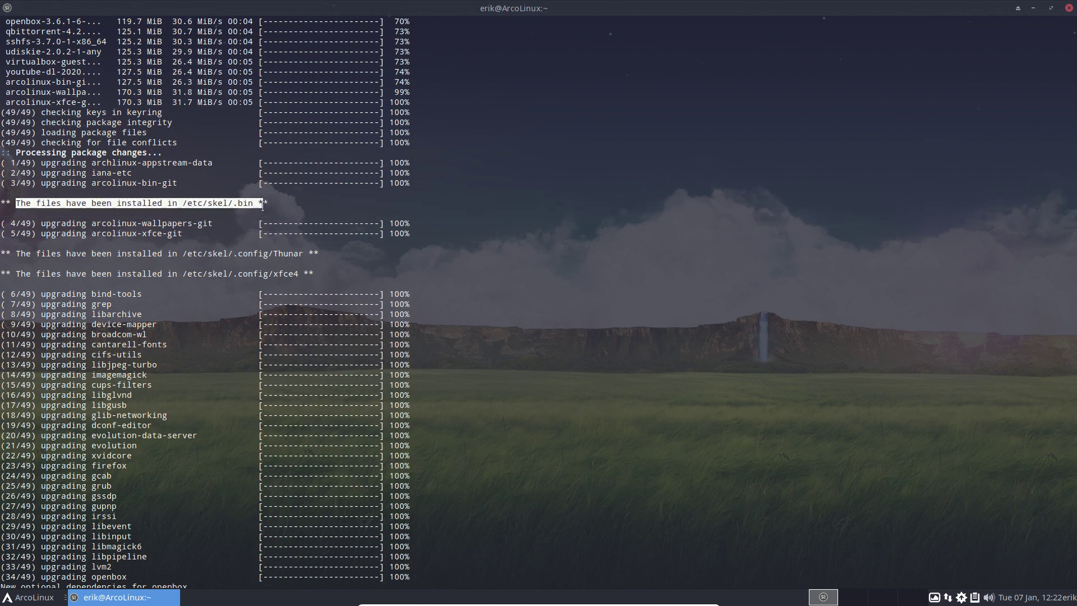
left_click(243, 251)
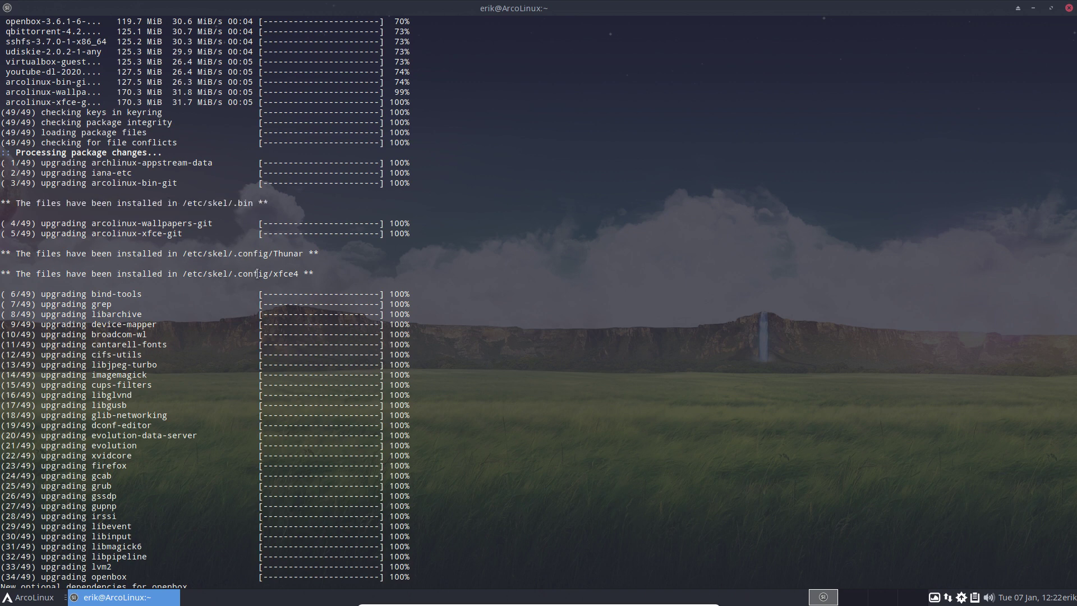
Restore the terminal from maximized to a smaller window once pacman has finished.
scroll(243, 265, "up", 10)
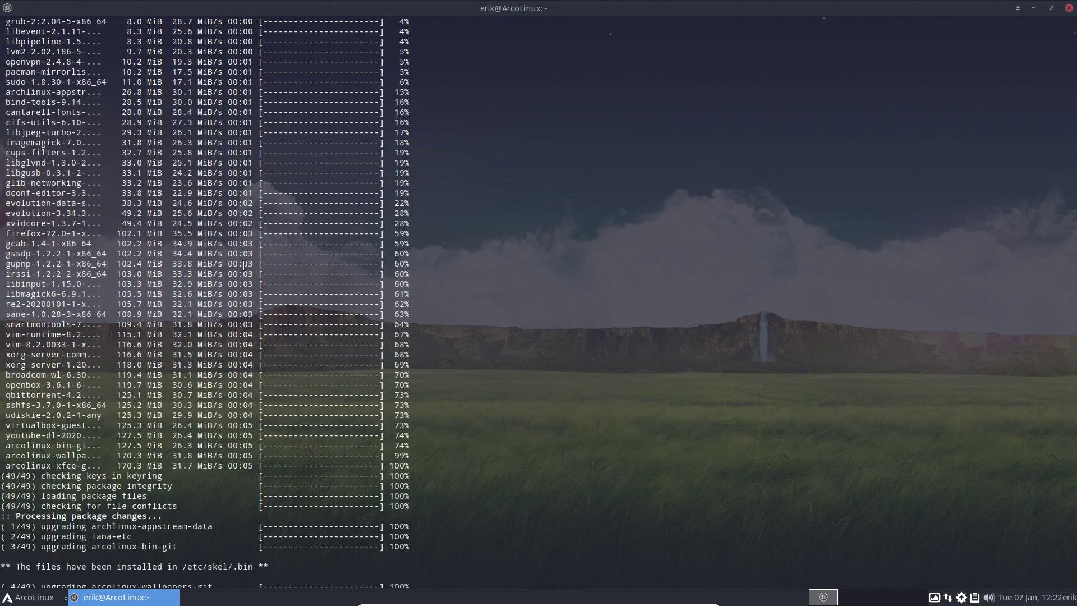
scroll(243, 266, "down", 15)
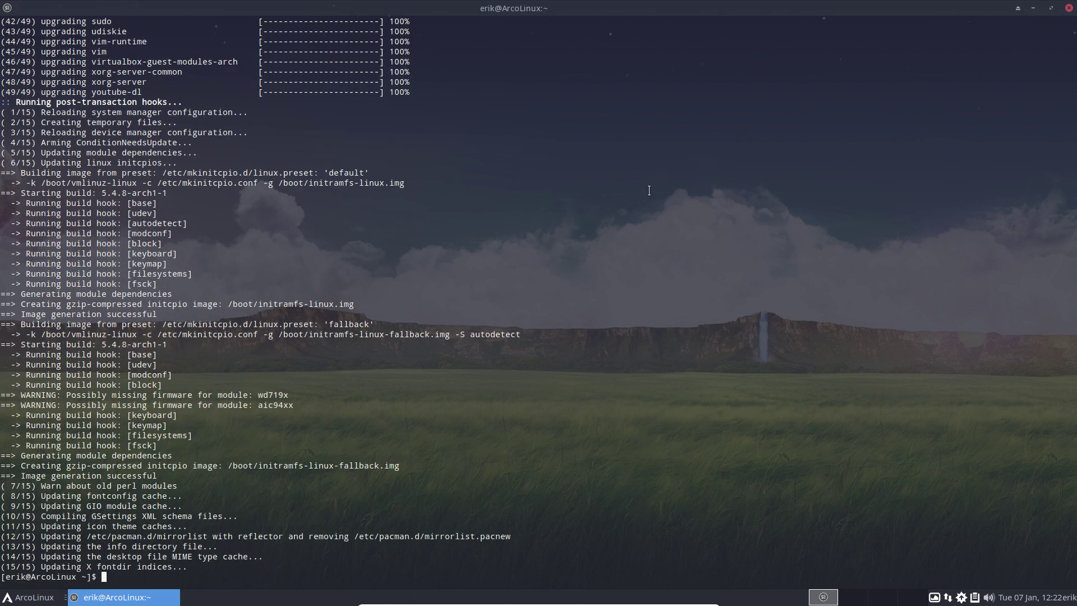
double_click(556, 11)
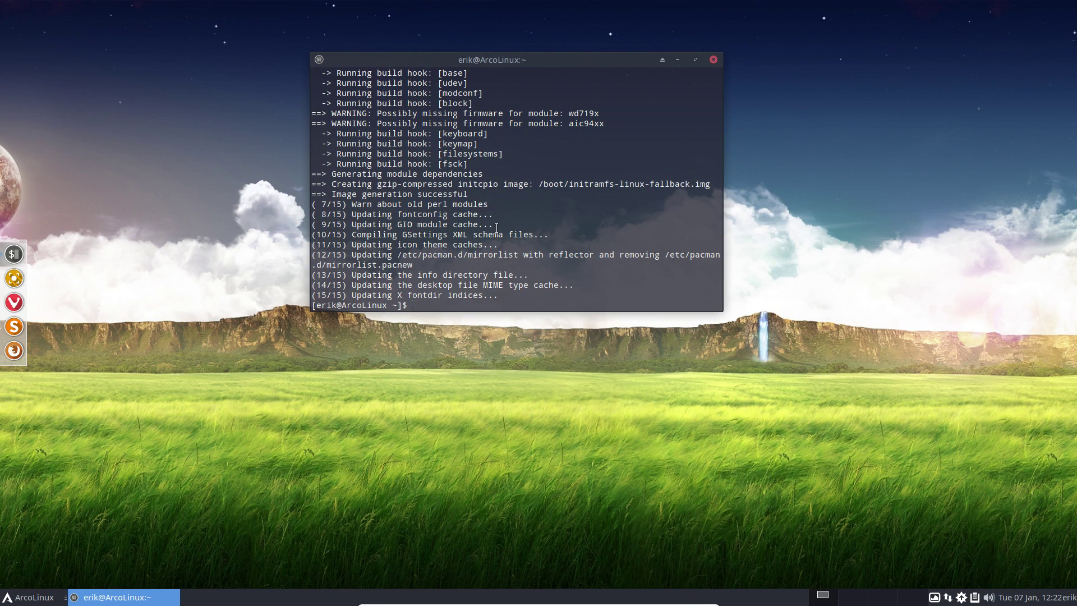
Run the skel command to copy the skel settings into the home folder.
type("sudo")
key("BackSpace")
key("BackSpace")
key("BackSpace")
type("kel")
key("Return")
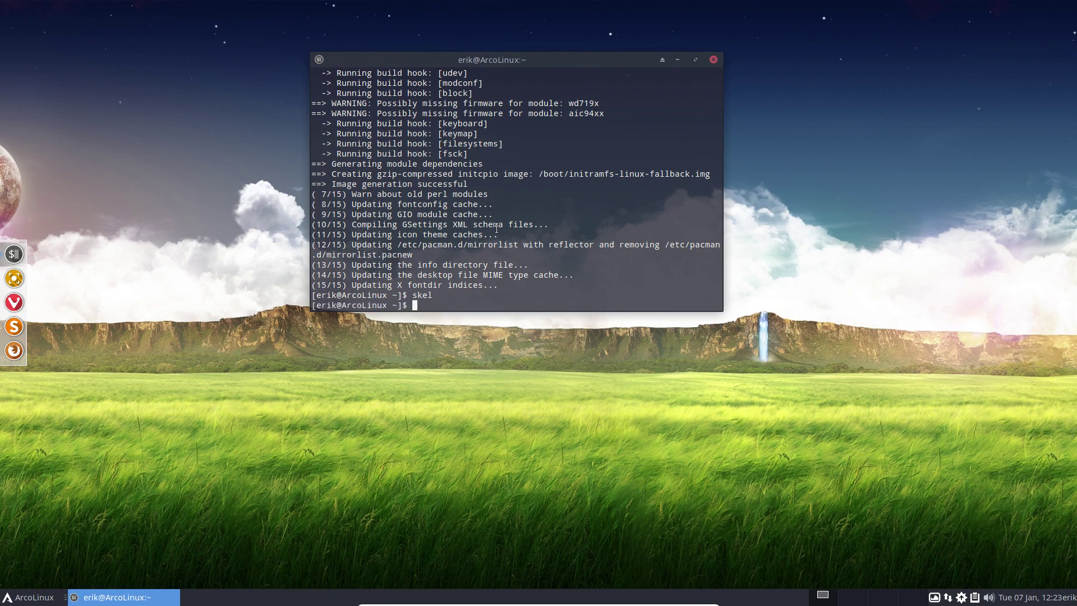
Run cb to clear the screen and show the neofetch summary, centring the window.
type("cb")
key("Return")
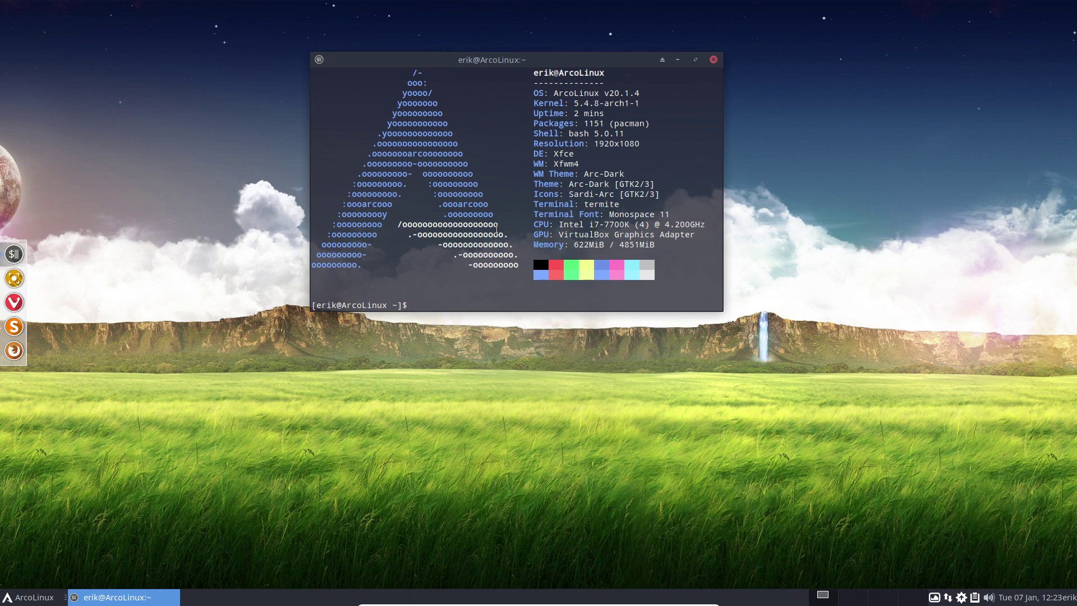
mouse_move(543, 60)
left_mouse_down()
mouse_move(548, 187)
mouse_move(547, 53)
left_mouse_up()
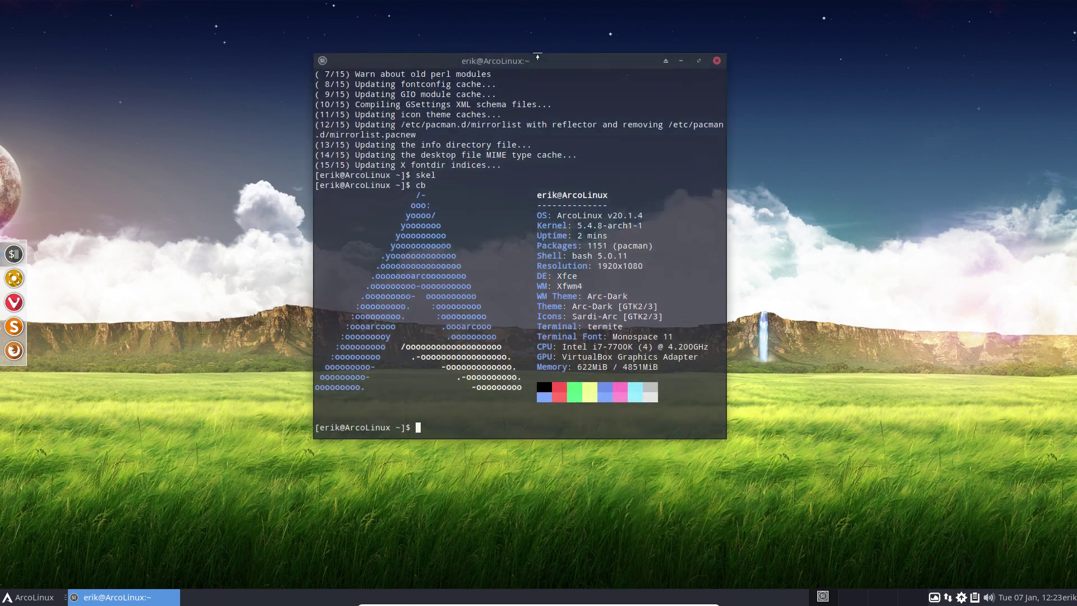
Open the home folder in Thunar with hidden files shown.
left_click(161, 403)
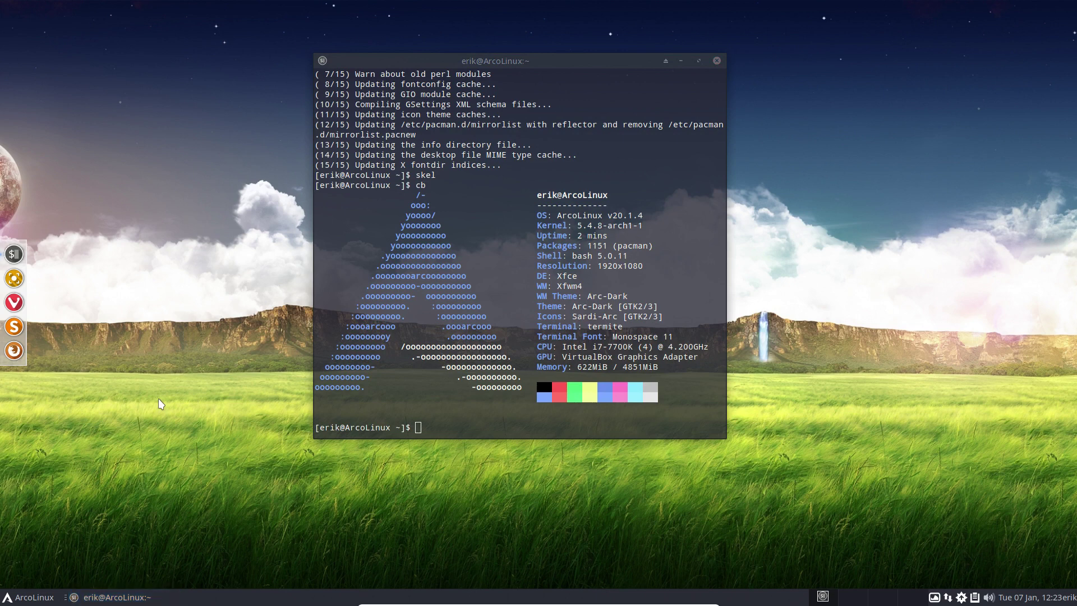
key("super+e")
key("ctrl+h")
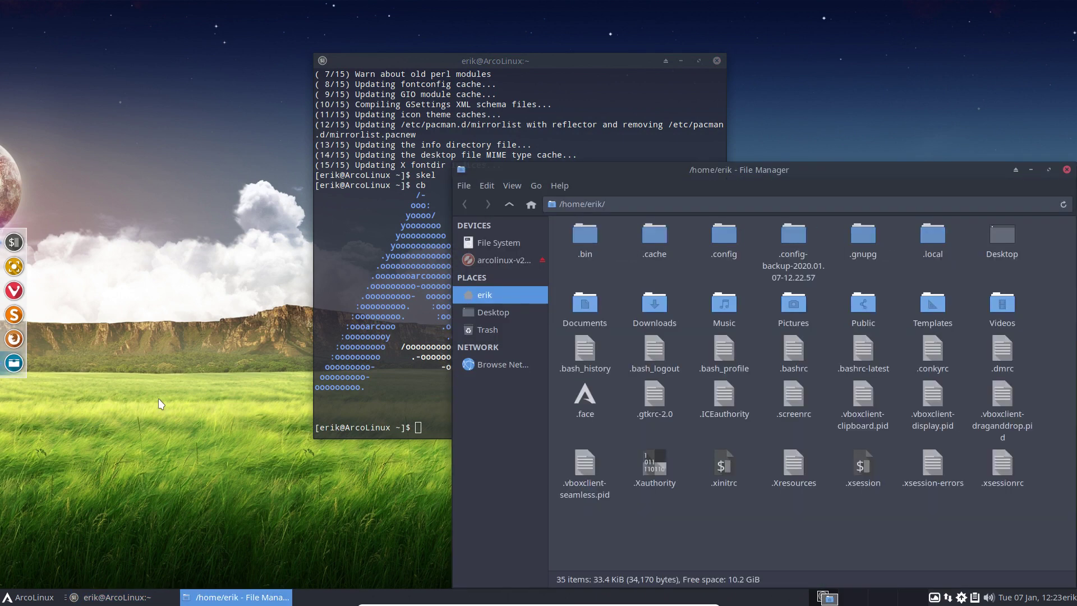
Compare .bashrc and .bashrc-latest in Meld, find them identical, then close Meld and Thunar.
left_click(789, 366)
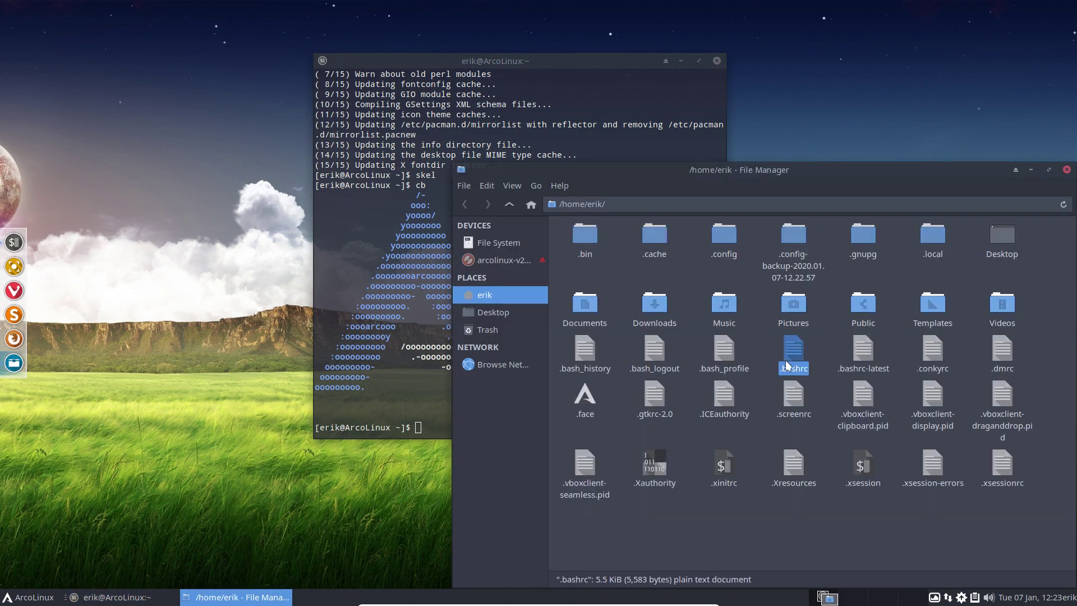
left_click_drag(896, 346, 792, 354)
right_click(792, 354)
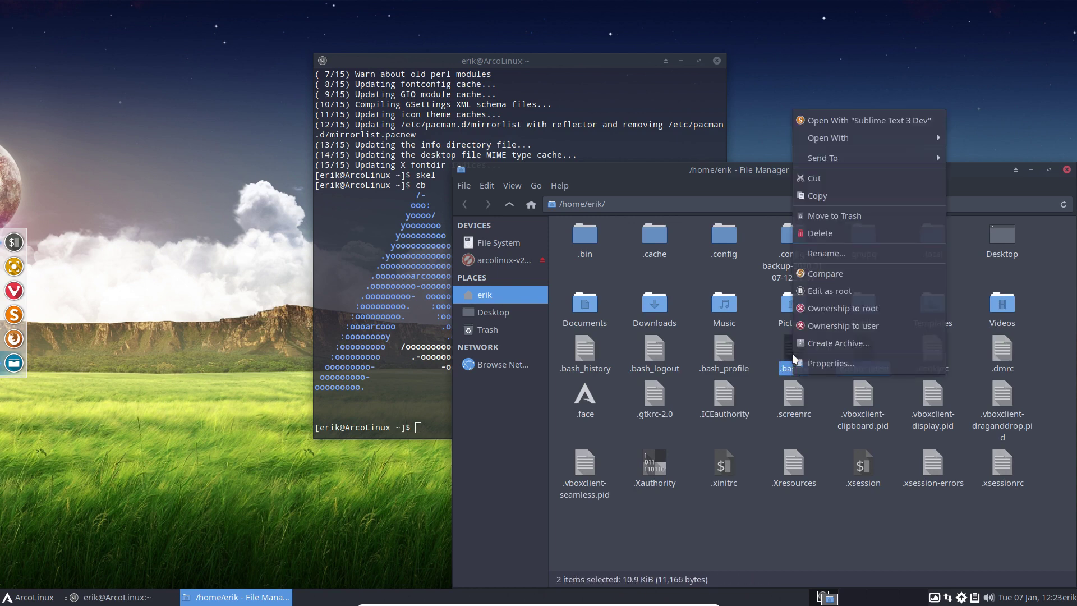
left_click(826, 273)
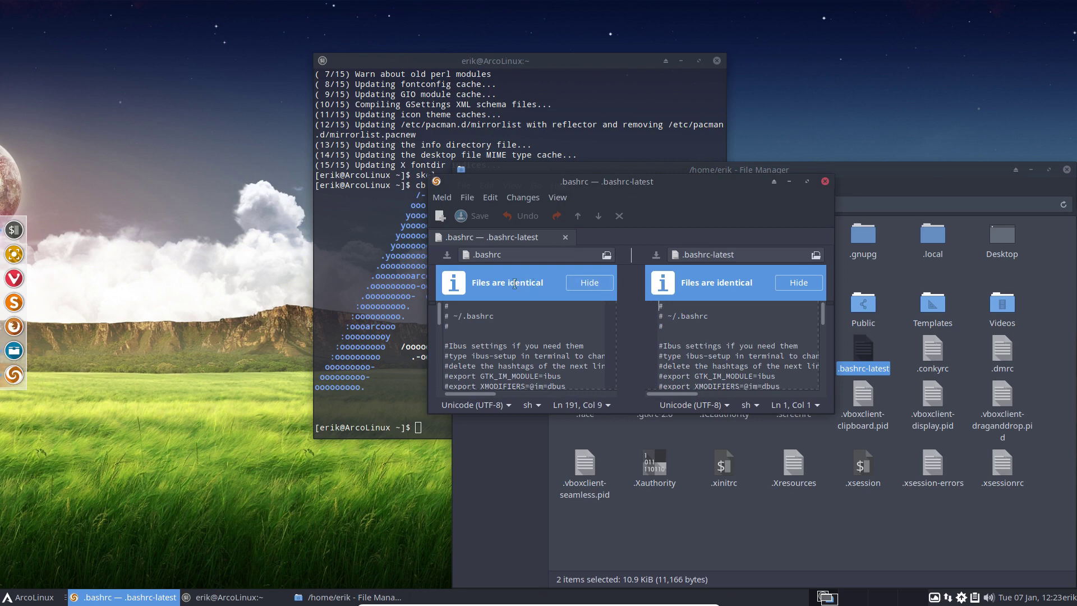
left_click(824, 181)
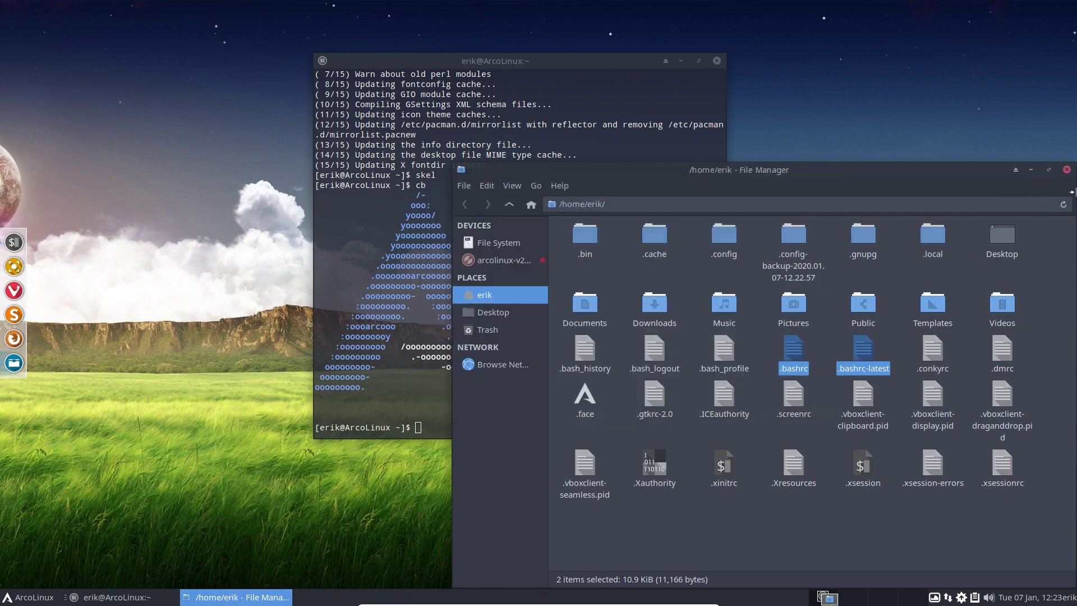
left_click(1066, 170)
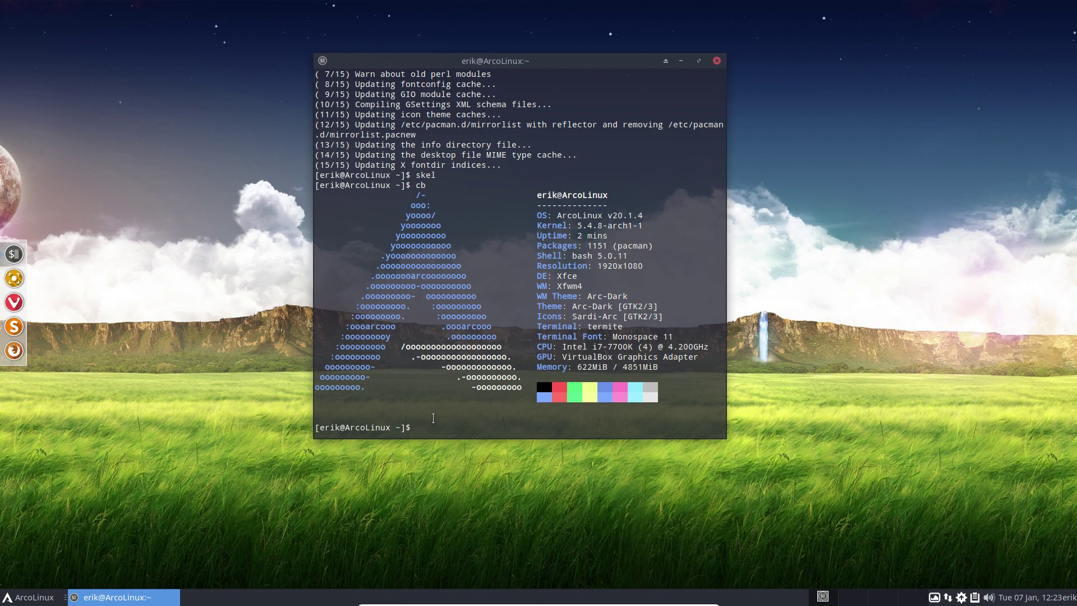
Run upall to upgrade the system plus AUR gconf and pamac-aur, with the terminal moved right.
type("upall")
key("Return")
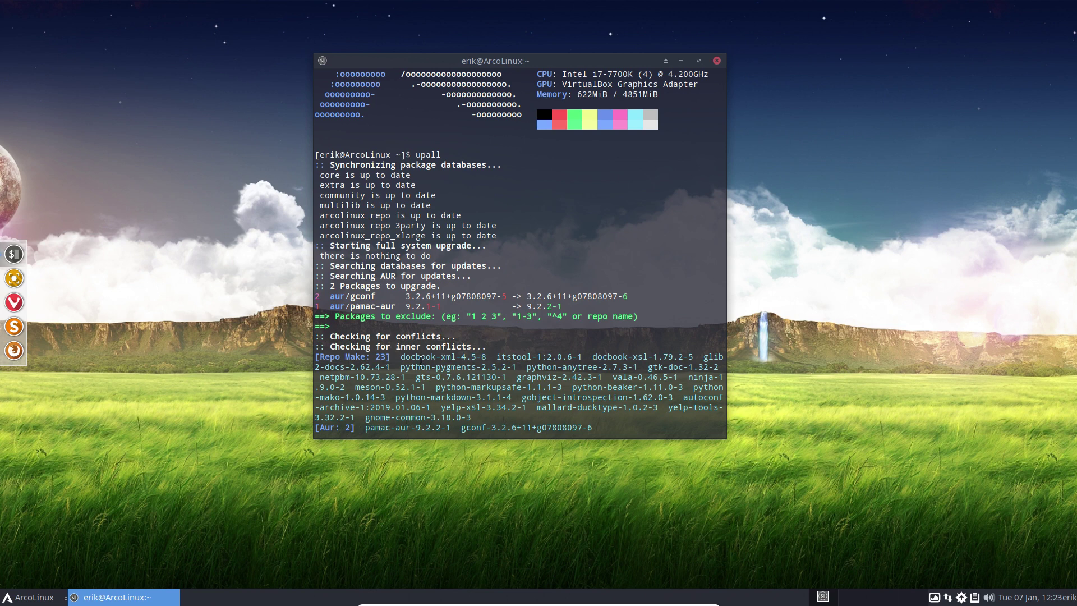
double_click(384, 306)
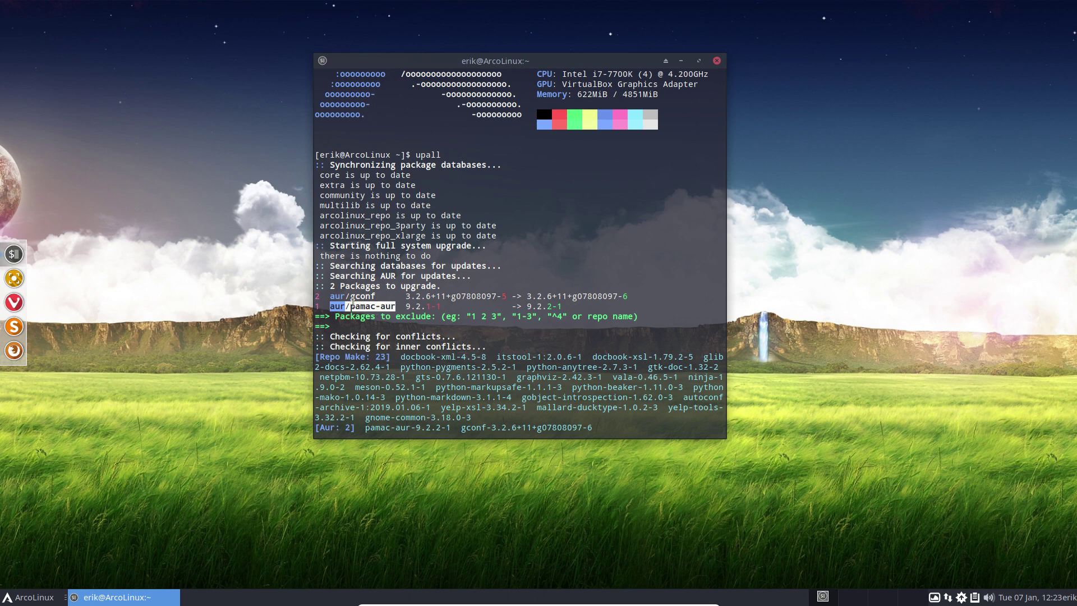
left_click(352, 304)
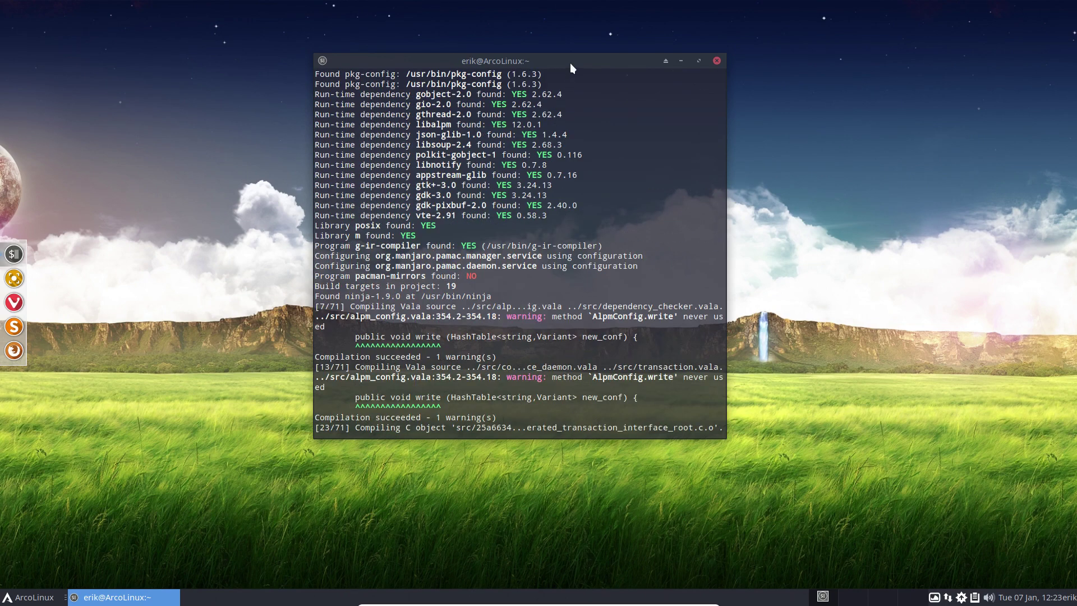
left_click_drag(571, 64, 921, 70)
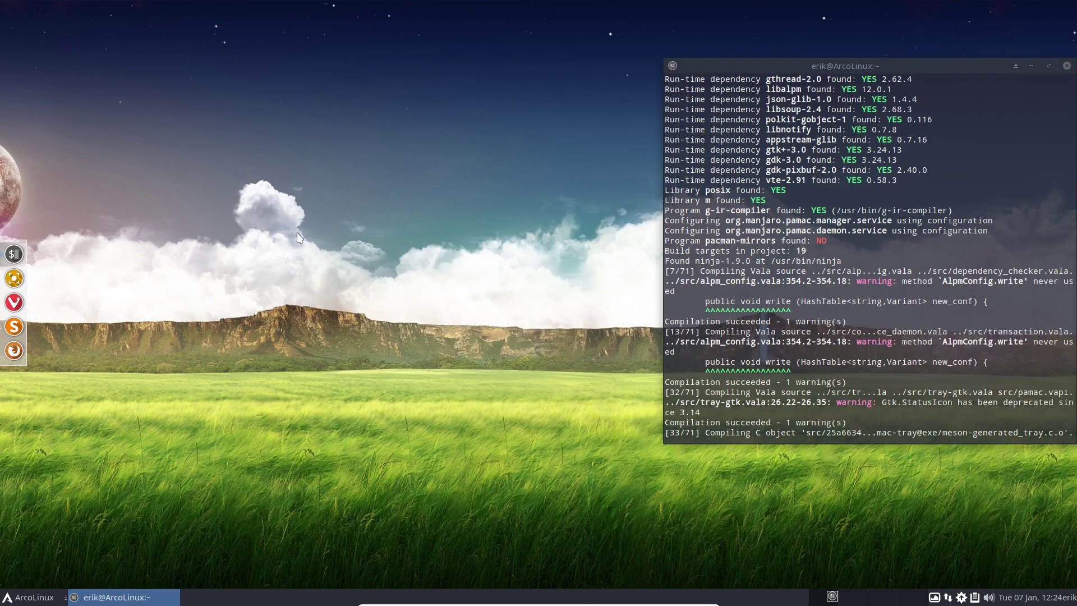
left_click(299, 237)
Open a second terminal on the left, rerun upall to confirm nothing's left, close the right terminal, and centre the other.
key("super+Return")
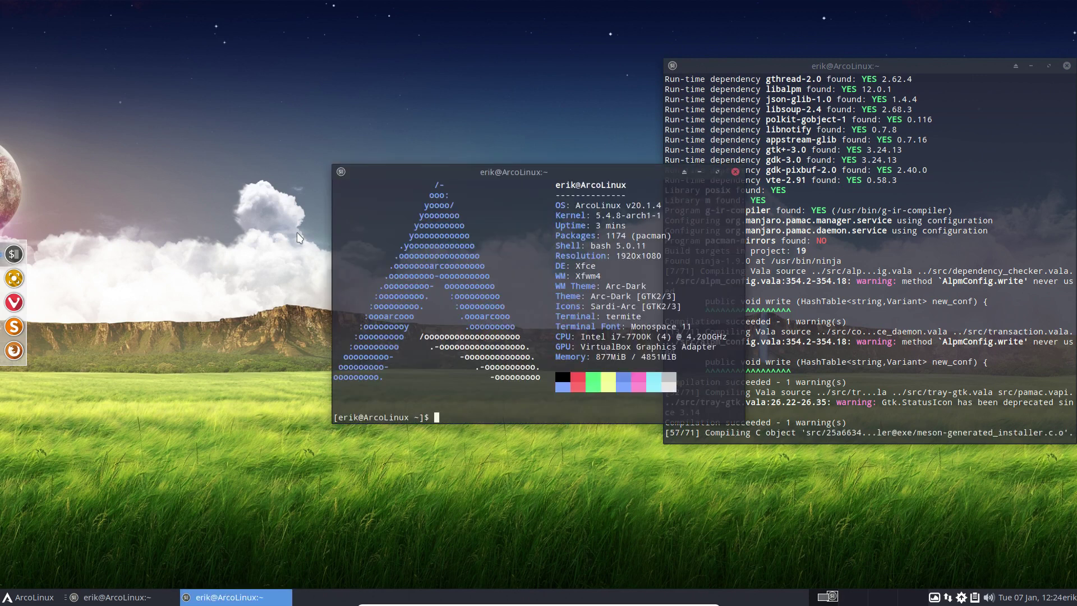
left_click_drag(582, 168, 335, 165)
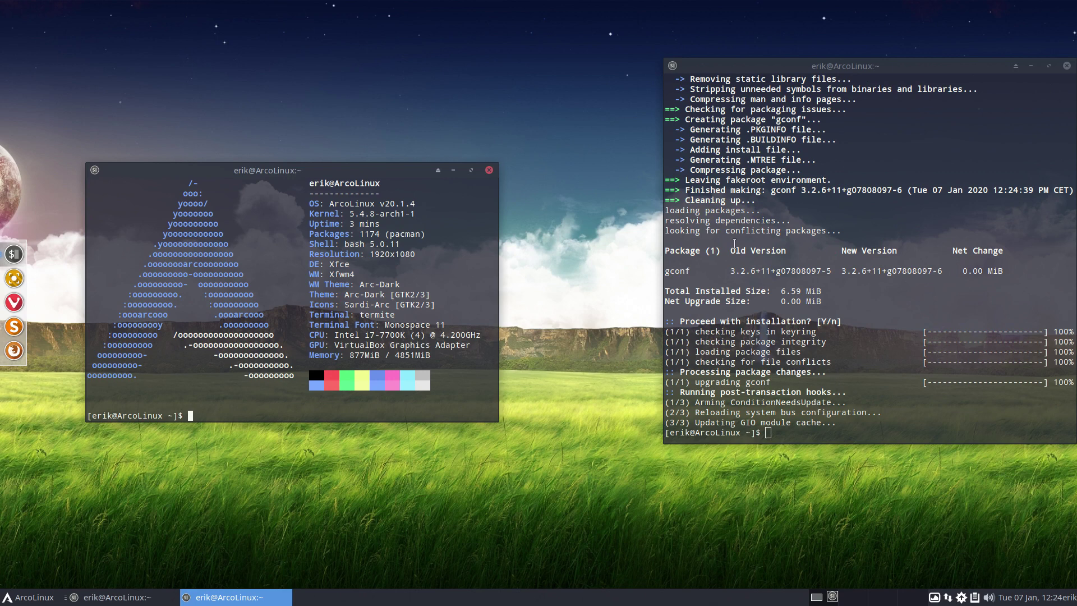
left_click(794, 335)
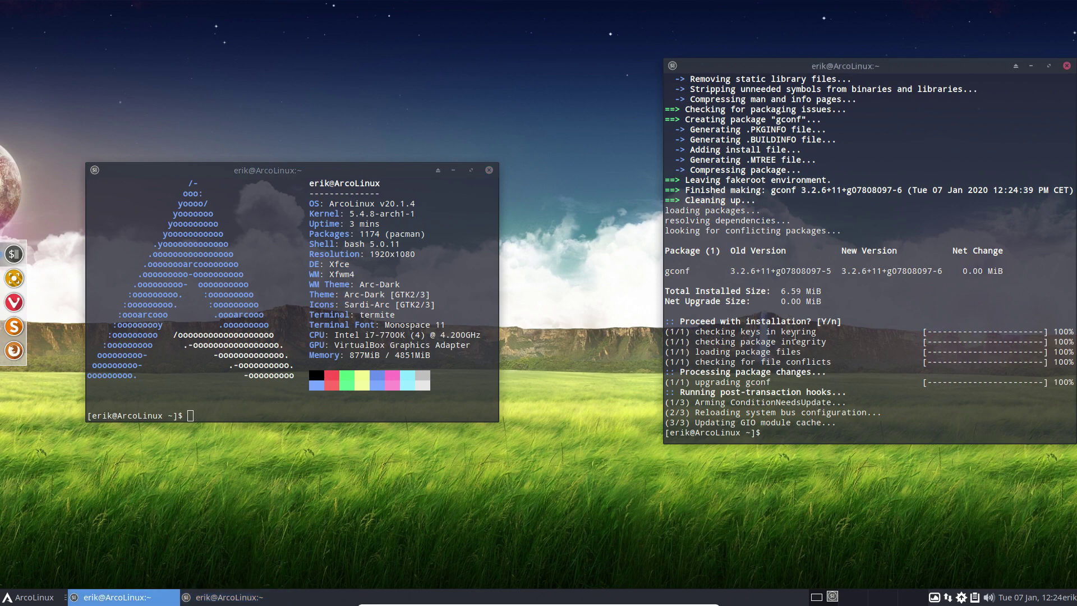
type("upall")
key("Return")
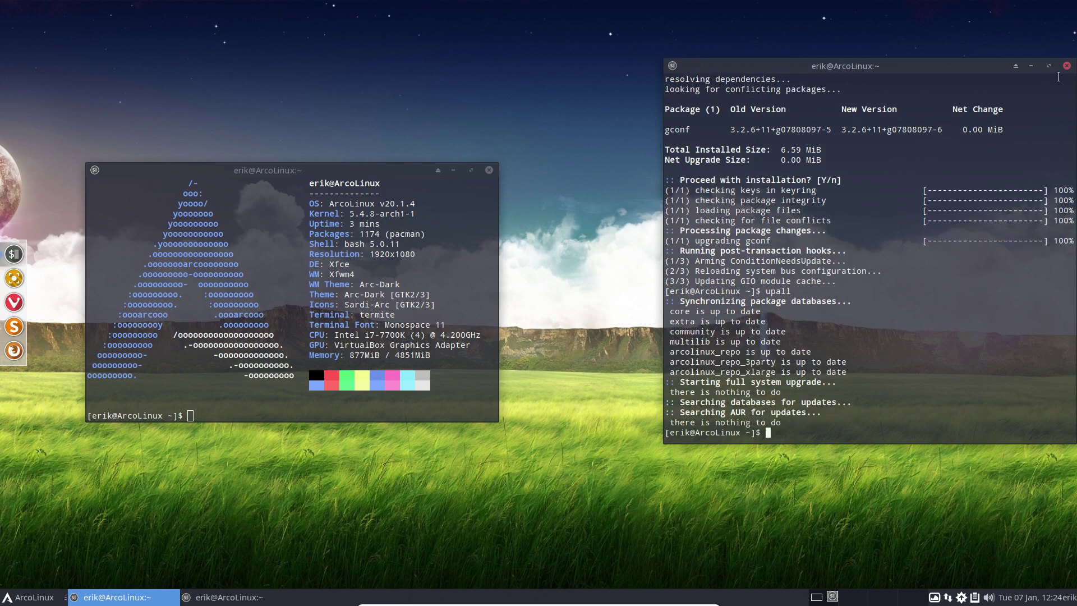
left_click(1067, 65)
left_click_drag(404, 171, 640, 97)
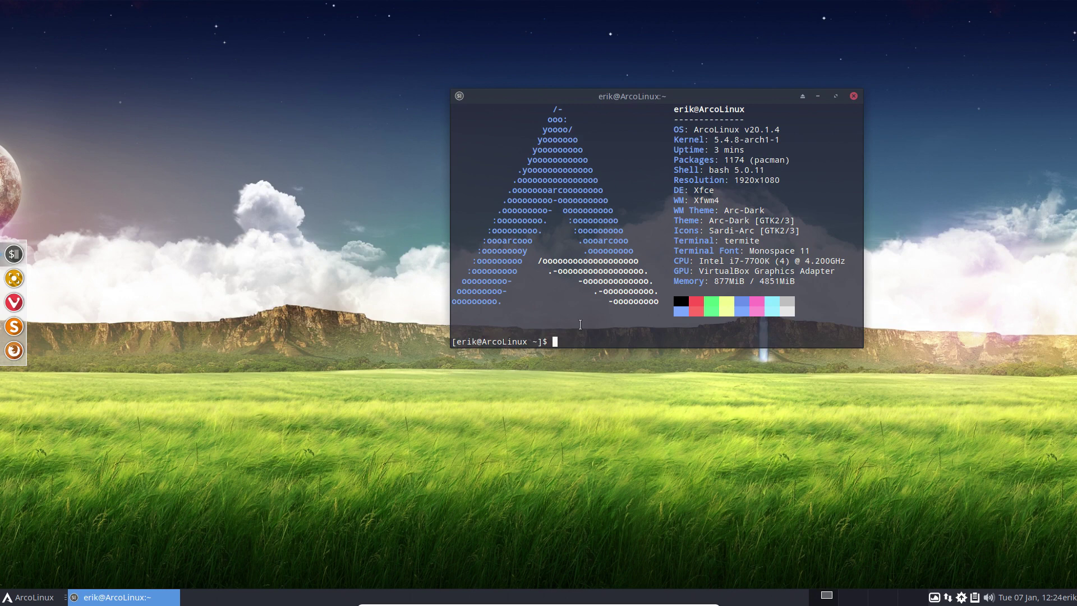